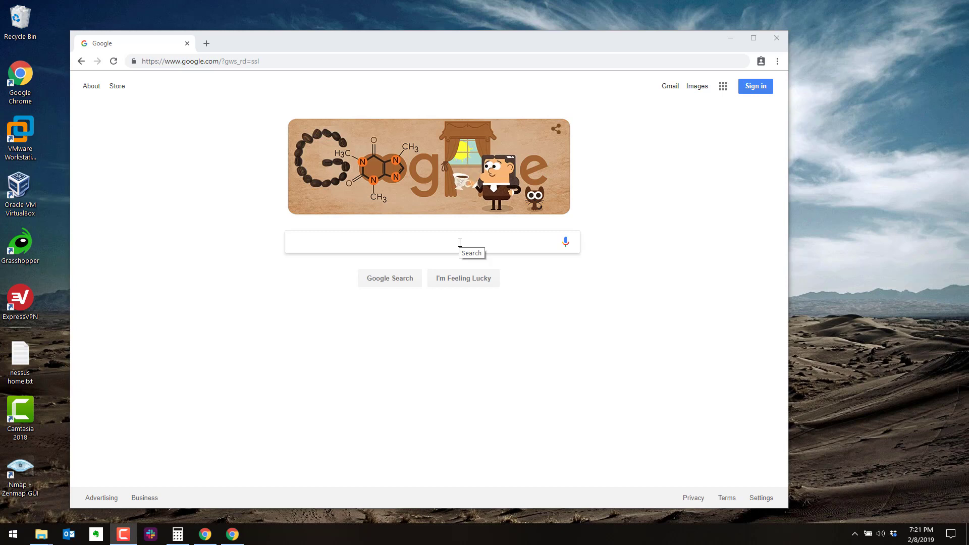
# - Search Google for 'windows server 2019 evaluation' using the autocomplete suggestion
pyautogui.click(460, 243)
pyautogui.write('w')
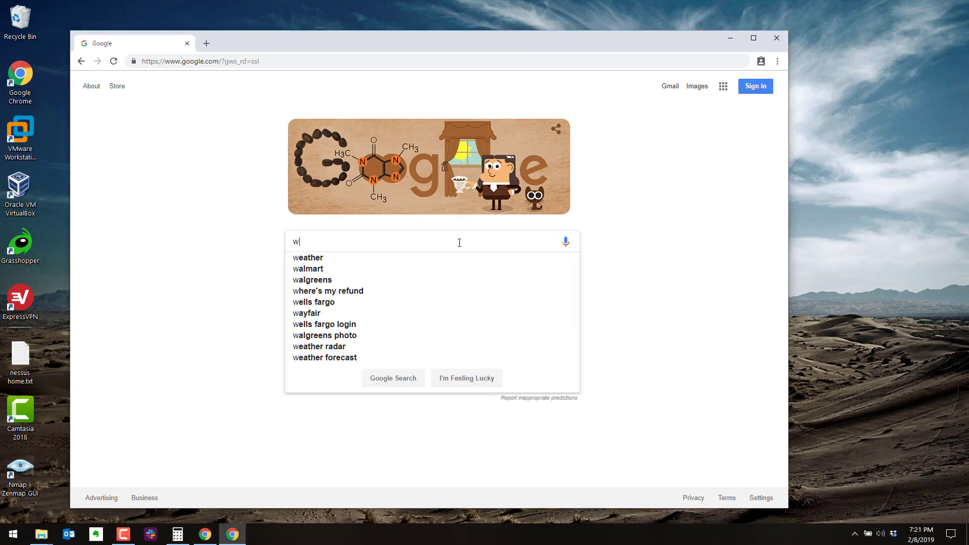
pyautogui.write('indows serv')
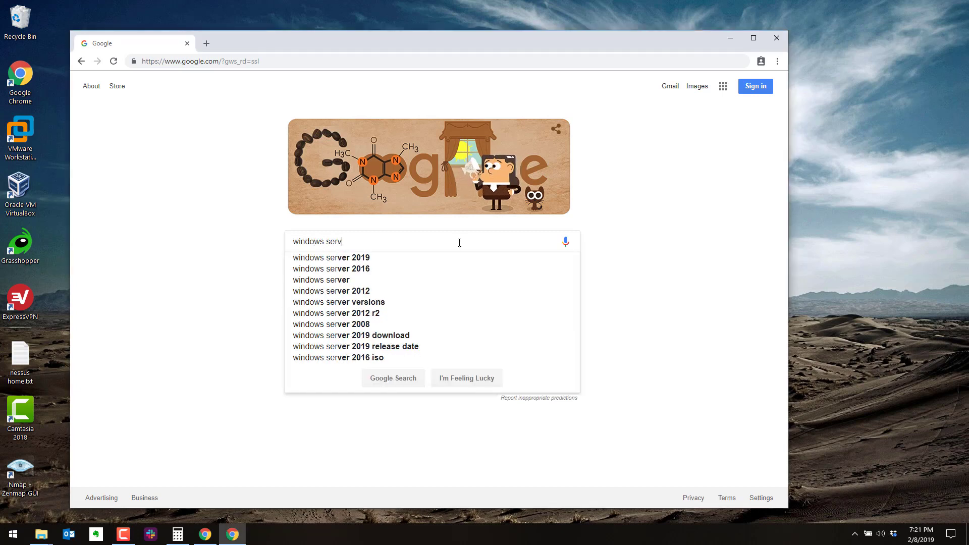
pyautogui.write('er 2019 evaul')
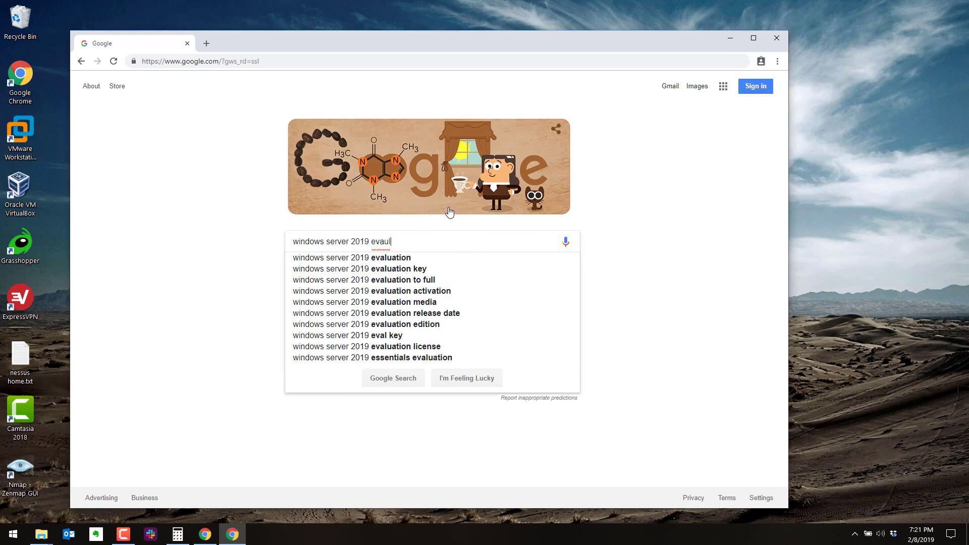
pyautogui.click(415, 258)
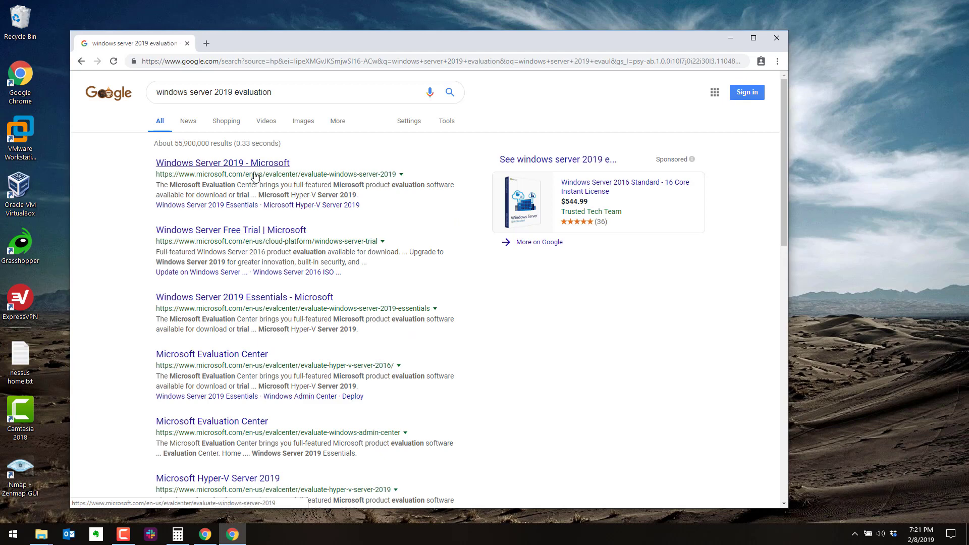
# - Zoom in, open Microsoft's Windows Server 2019 evaluation page, and collapse its Windows Server 2019 section
pyautogui.hotkey('ctrl', '+')
pyautogui.hotkey('ctrl', '+')
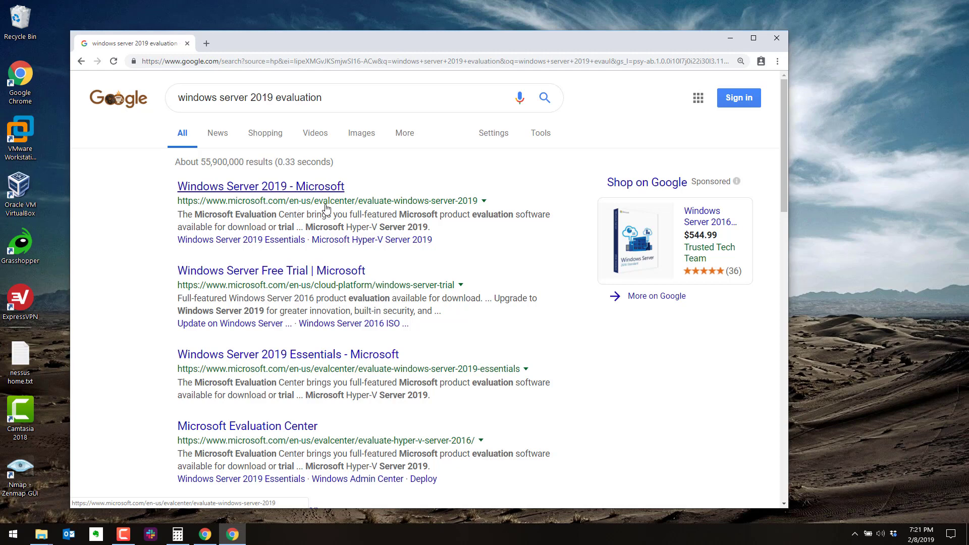
pyautogui.click(314, 195)
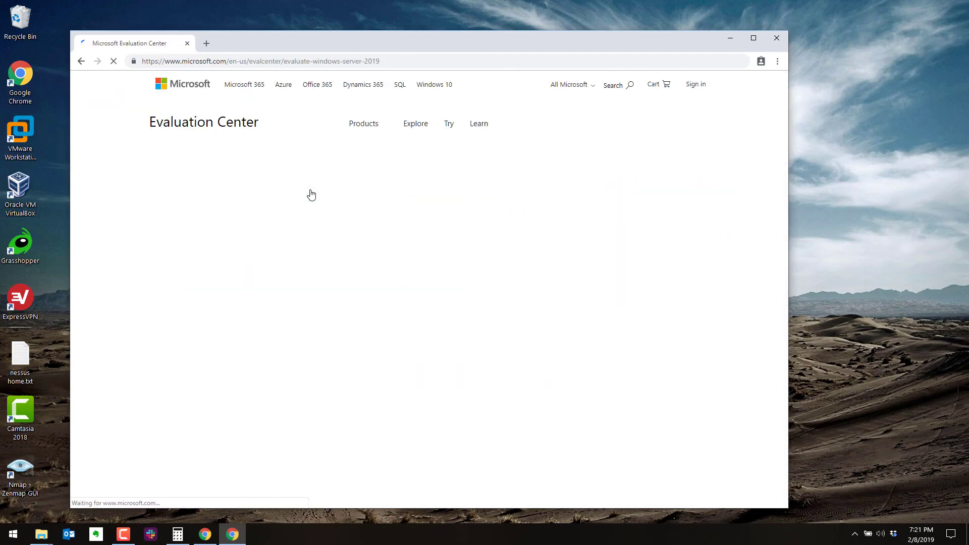
pyautogui.scroll(-5, 306, 207)
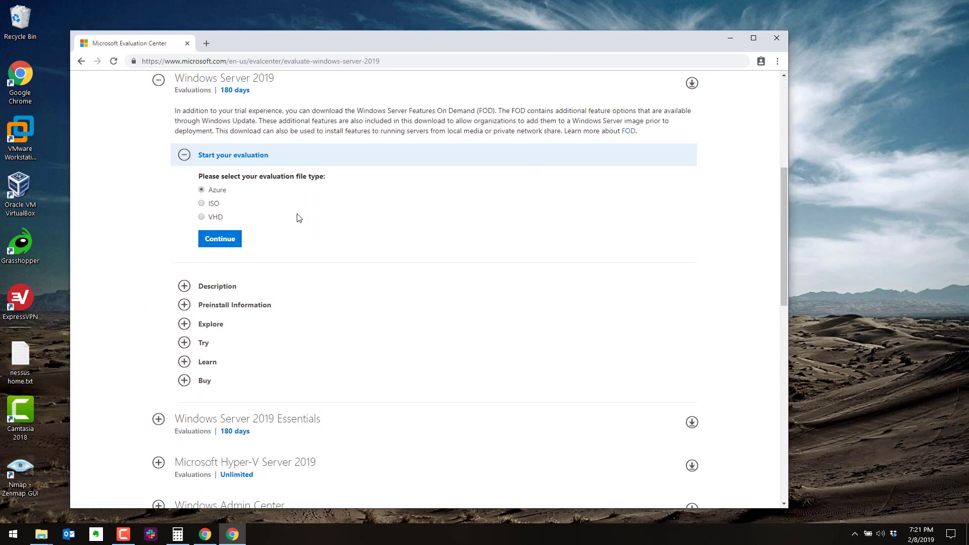
pyautogui.click(158, 80)
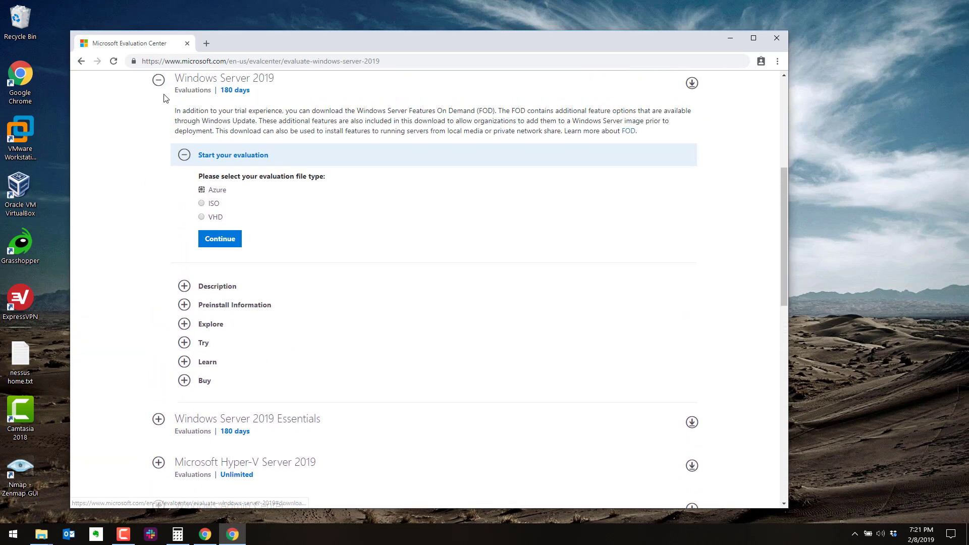
pyautogui.click(159, 85)
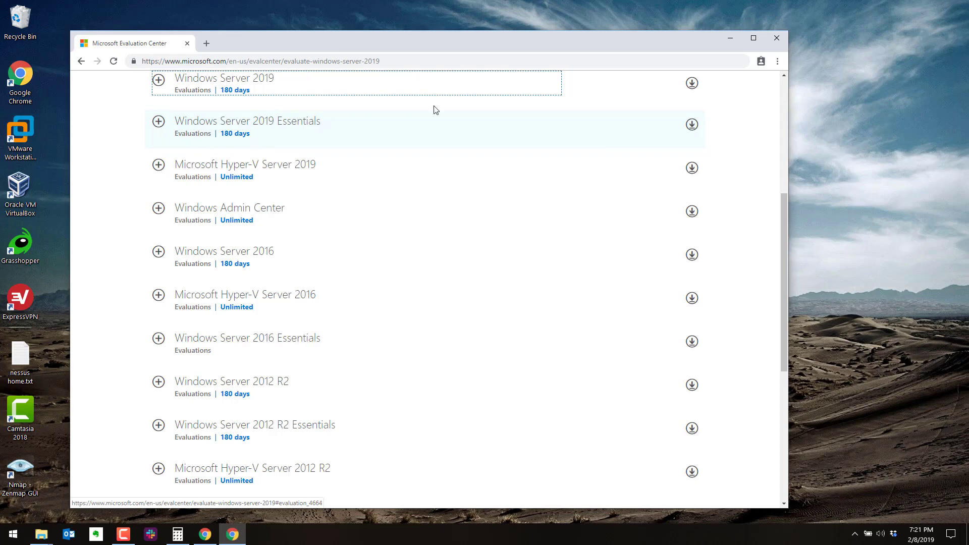
# - Open the Essentials evaluation form, dismiss the survey, and enter placeholder first and last names
pyautogui.click(692, 125)
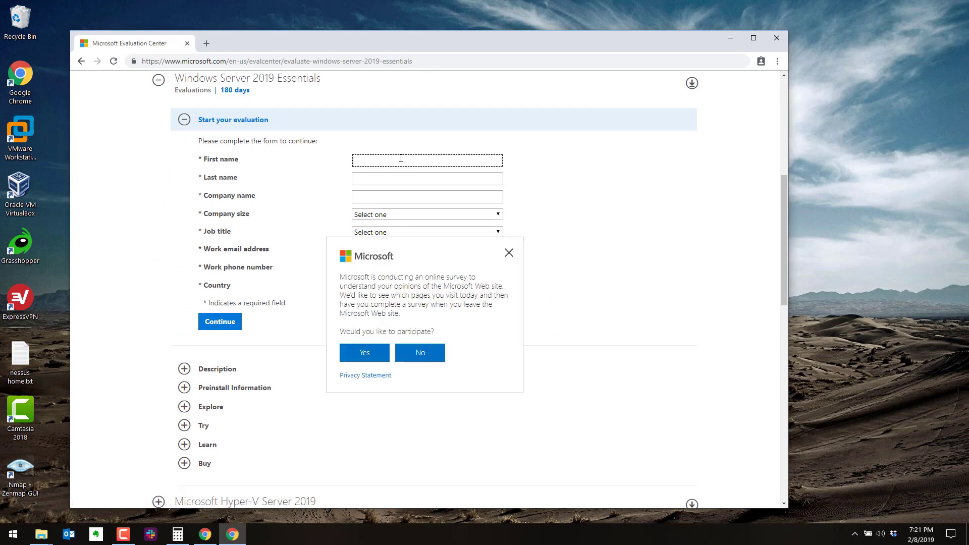
pyautogui.write('test')
pyautogui.press('Tab')
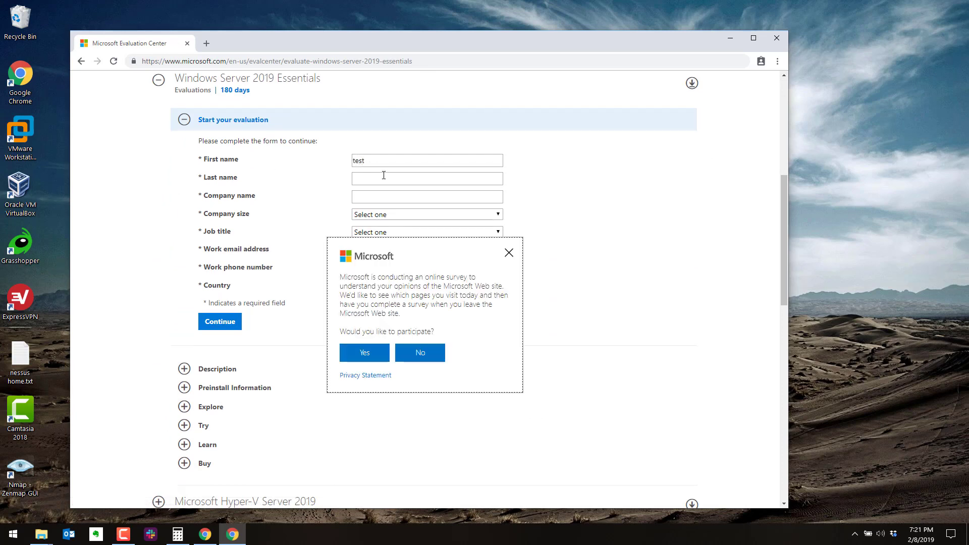
pyautogui.click(509, 252)
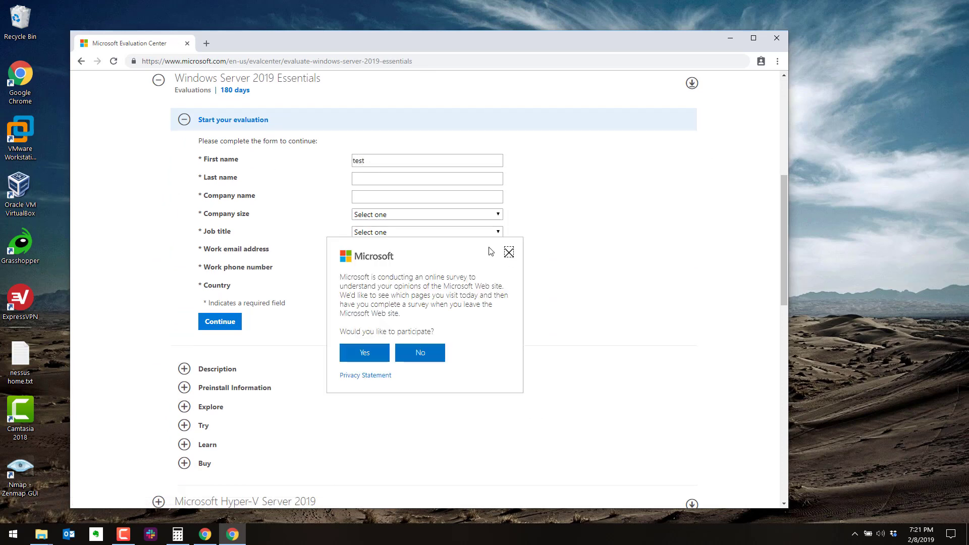
pyautogui.click(382, 181)
pyautogui.write('tews')
# - Set company size 2-4 and job title Analyst/Press, and enter a placeholder work email and phone
pyautogui.click(370, 195)
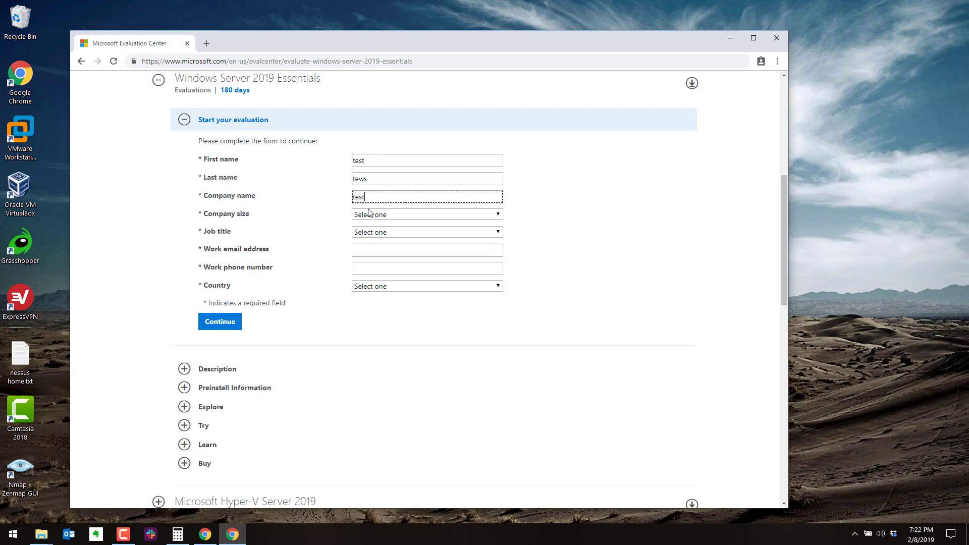
pyautogui.click(371, 214)
pyautogui.click(373, 251)
pyautogui.click(375, 232)
pyautogui.click(374, 253)
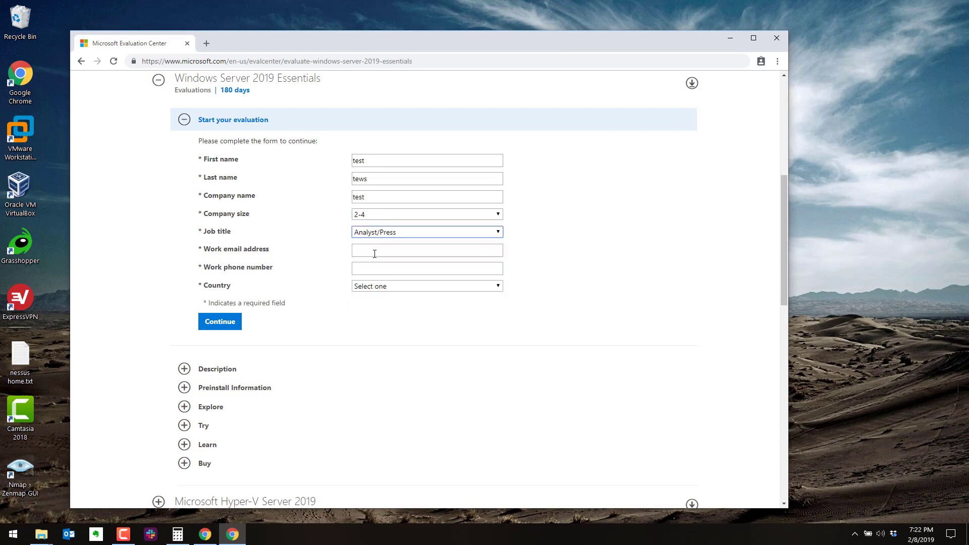
pyautogui.click(372, 241)
pyautogui.click(372, 249)
pyautogui.write('test')
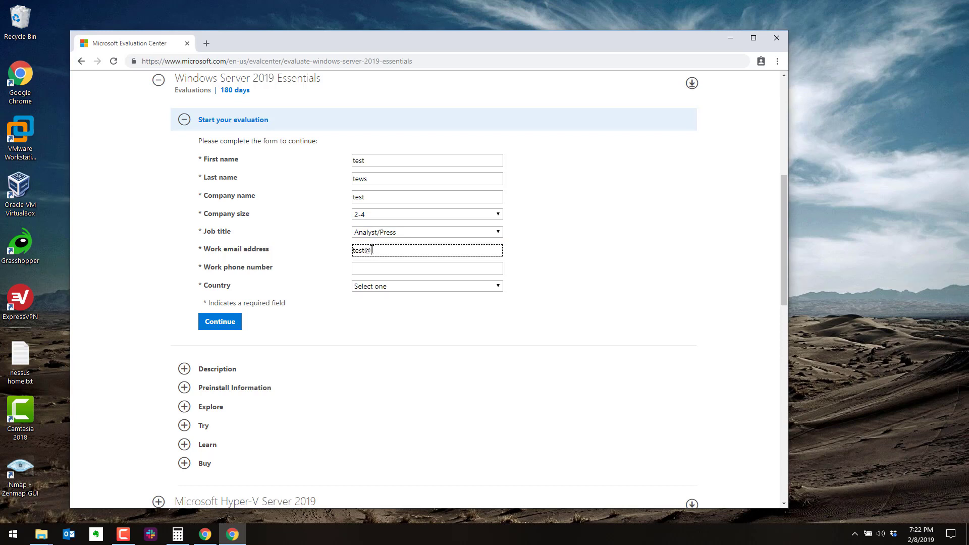
pyautogui.write('@test.com')
pyautogui.press('Tab')
pyautogui.write('t')
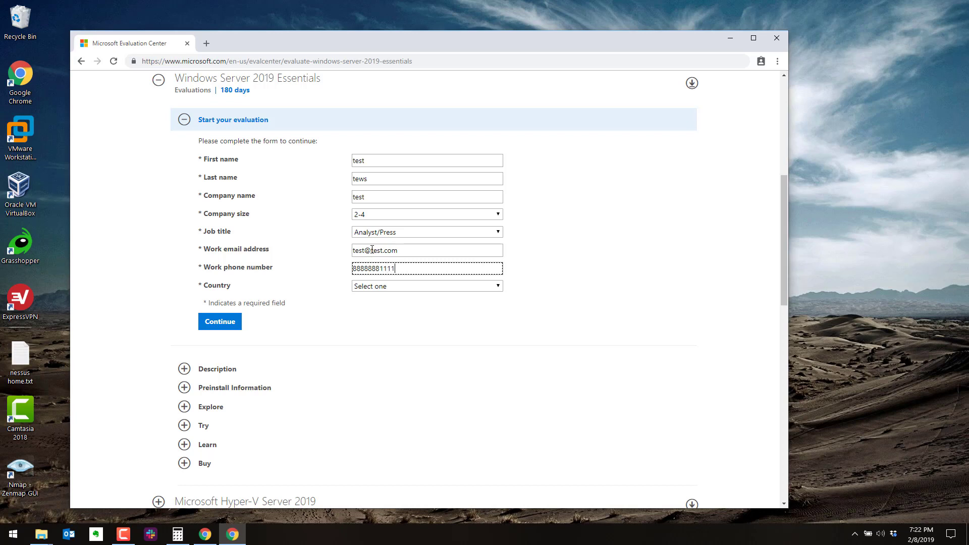
# - Choose Algeria as country, opt out of marketing offers, and expand Preinstall Information
pyautogui.click(380, 286)
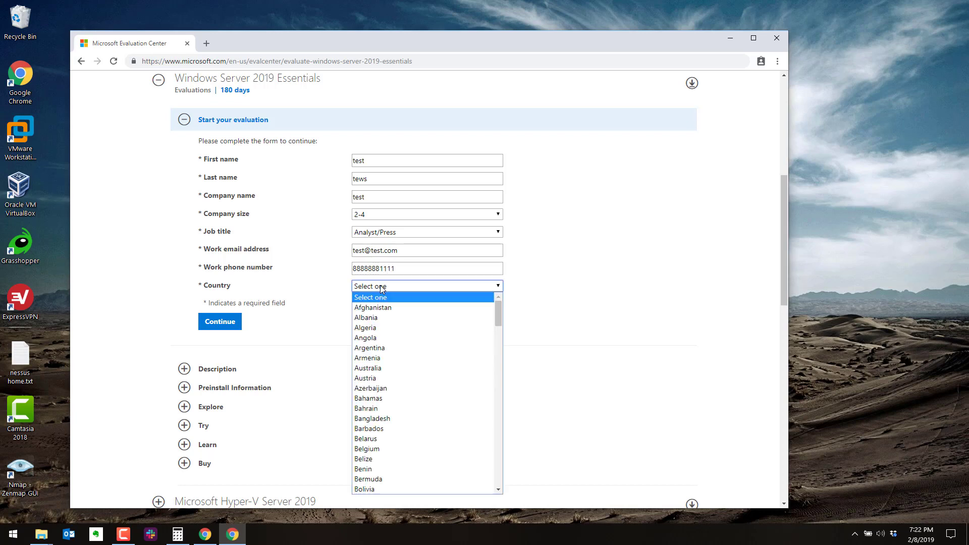
pyautogui.click(384, 327)
pyautogui.click(202, 349)
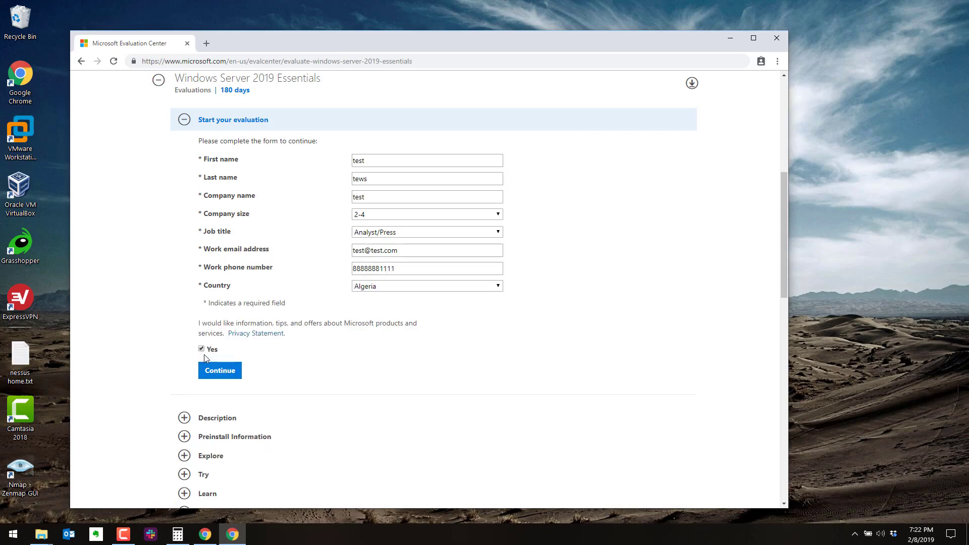
pyautogui.click(185, 436)
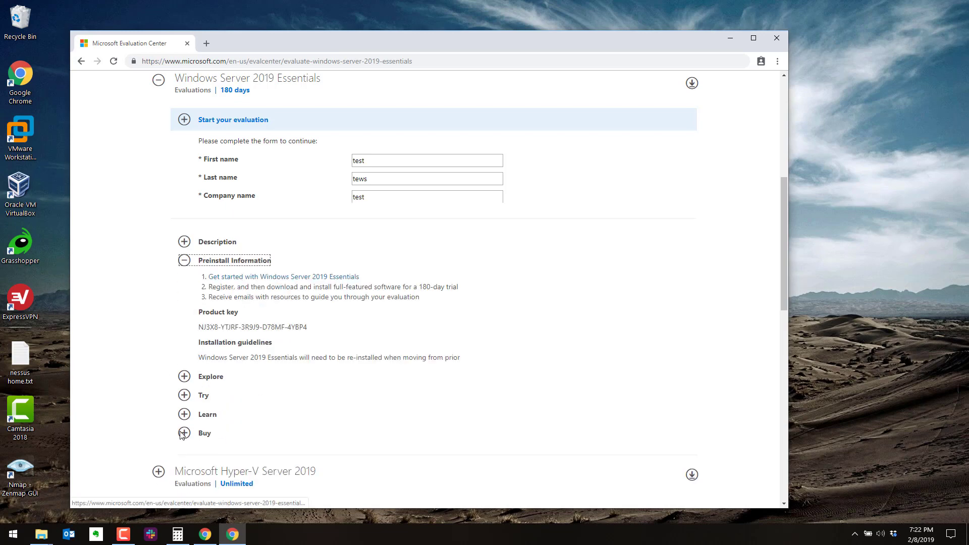
# - Select the Essentials product key in the preinstall information and copy it
pyautogui.scroll(-2, 294, 225)
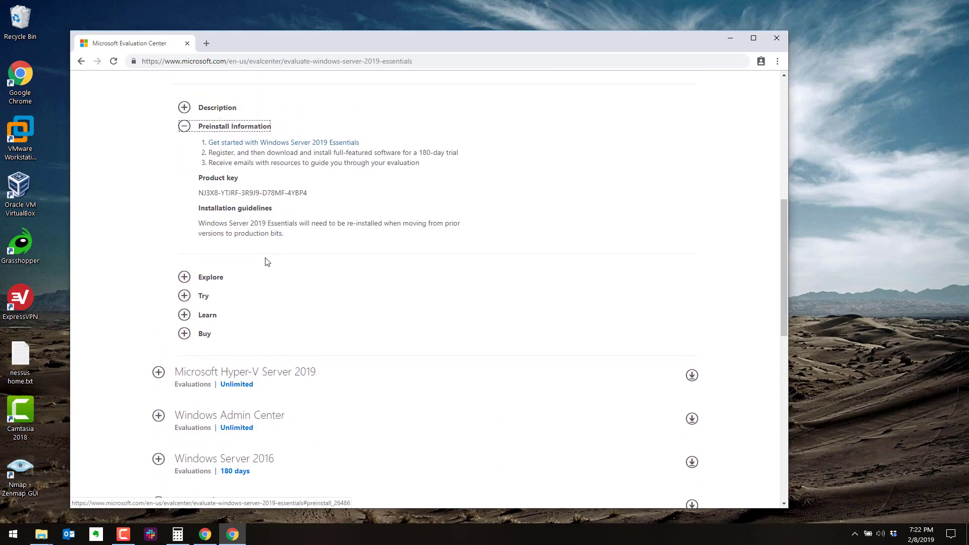
pyautogui.scroll(4, 267, 262)
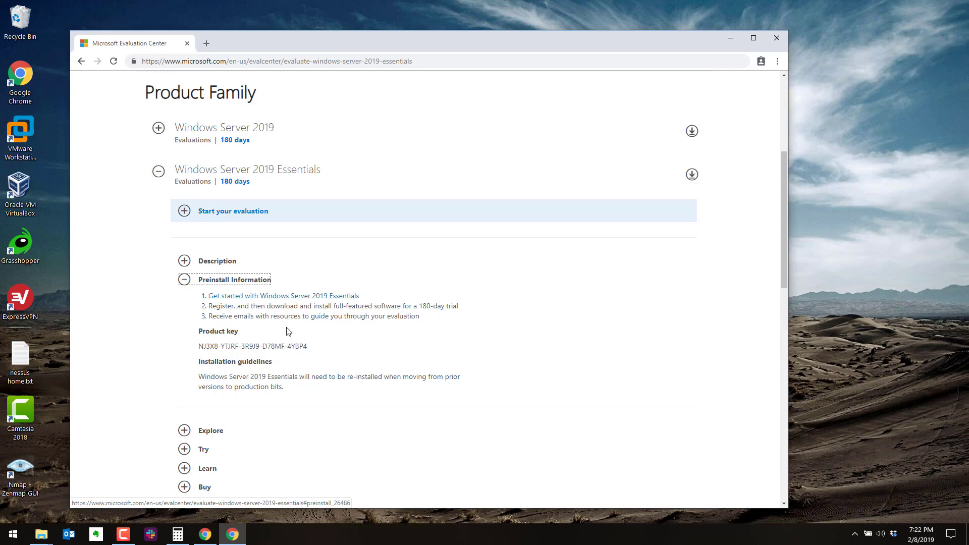
pyautogui.moveTo(308, 349); pyautogui.dragTo(195, 349)
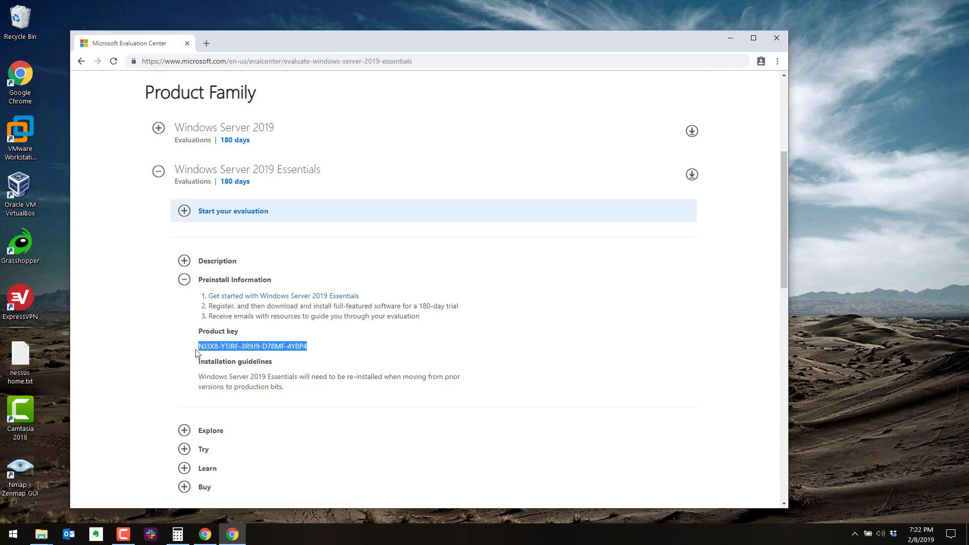
pyautogui.rightClick(232, 344)
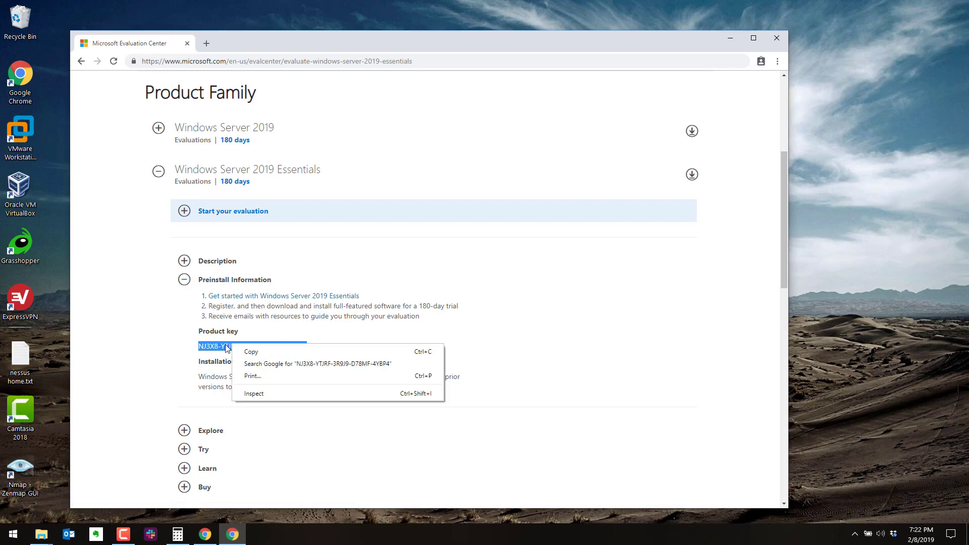
pyautogui.click(249, 352)
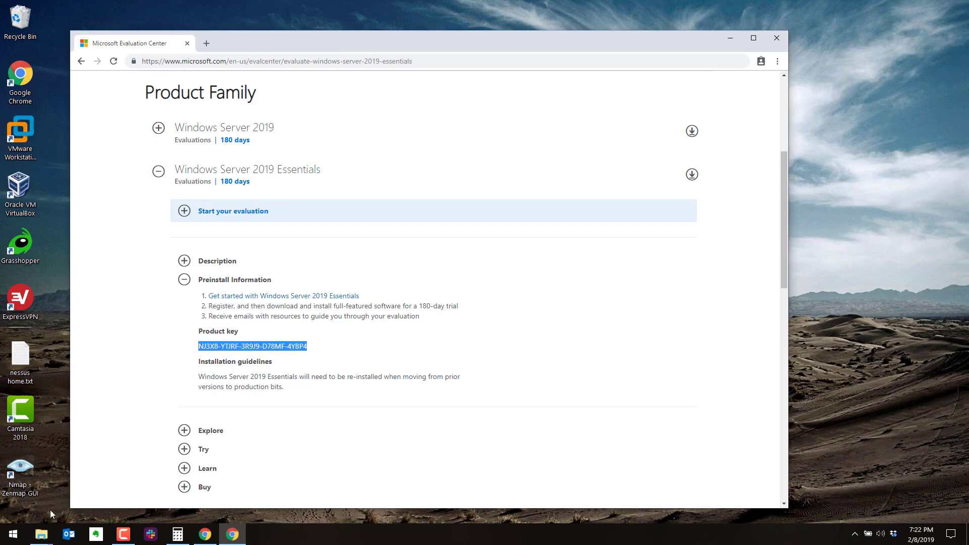
# - Launch Notepad++ from Start, paste the product key into a new document, and move the window aside
pyautogui.click(14, 534)
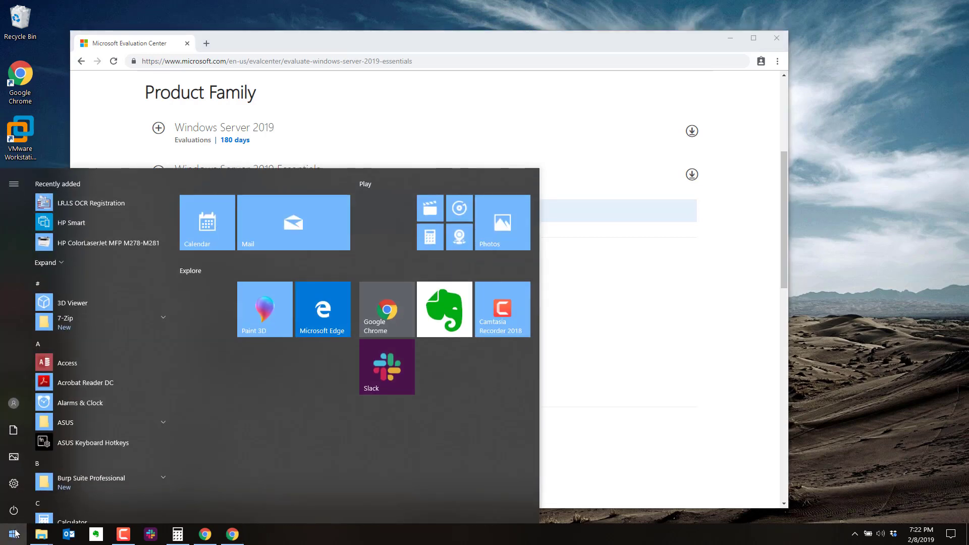
pyautogui.write('notea')
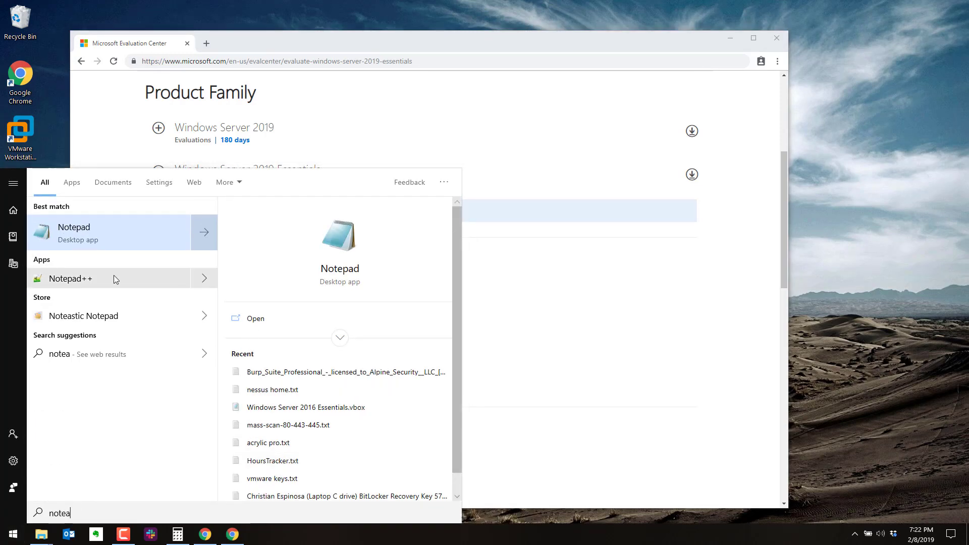
pyautogui.click(115, 279)
pyautogui.hotkey('ctrl', 'v')
pyautogui.moveTo(579, 185); pyautogui.dragTo(358, 185)
pyautogui.hotkey('ctrl', 'v')
pyautogui.moveTo(568, 131); pyautogui.dragTo(528, 253)
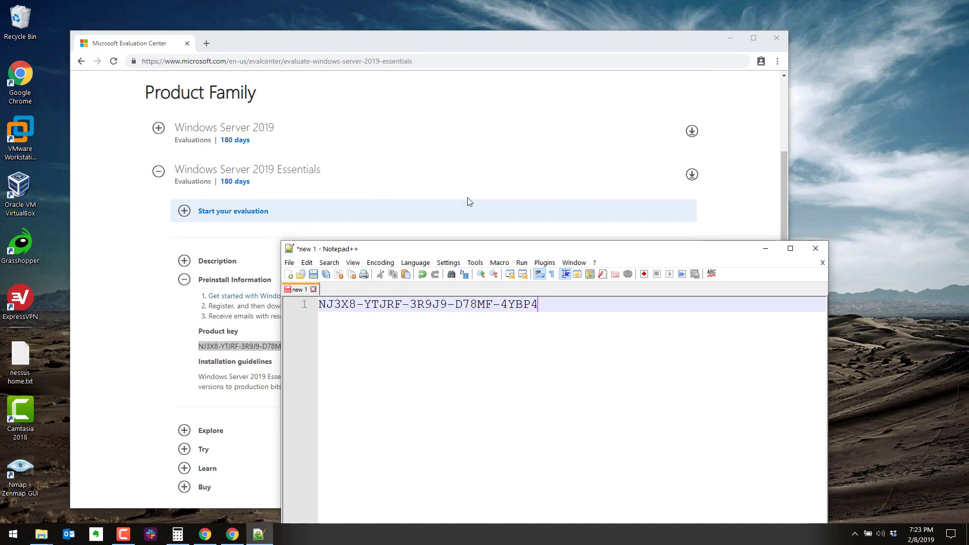
pyautogui.click(181, 217)
# - Download the English Essentials ISO, then launch VirtualBox from its desktop shortcut
pyautogui.scroll(-2, 227, 363)
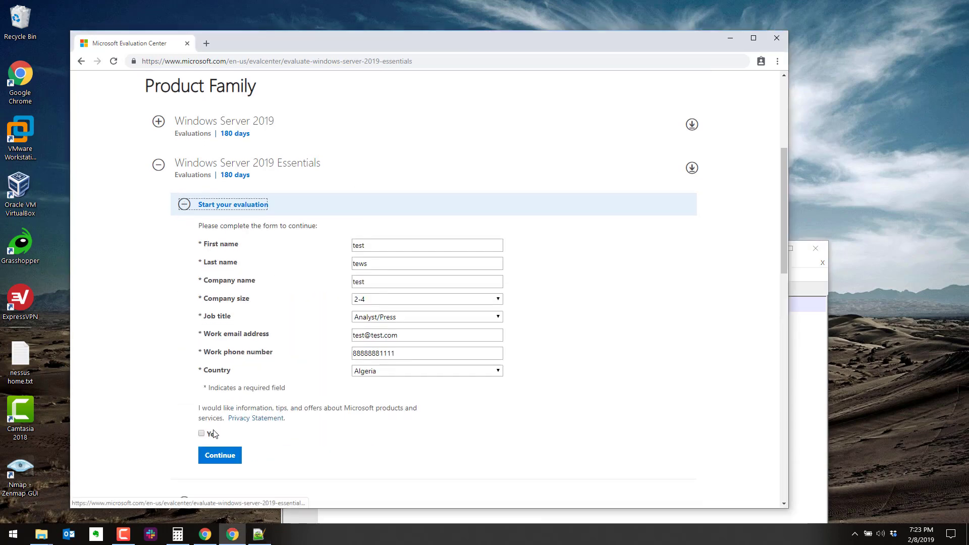
pyautogui.scroll(-1, 226, 389)
pyautogui.click(230, 330)
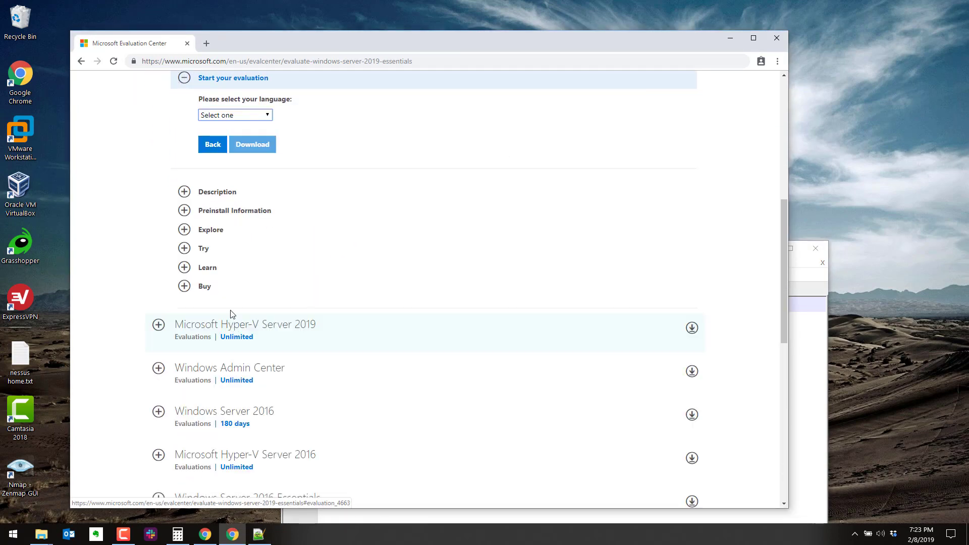
pyautogui.click(246, 116)
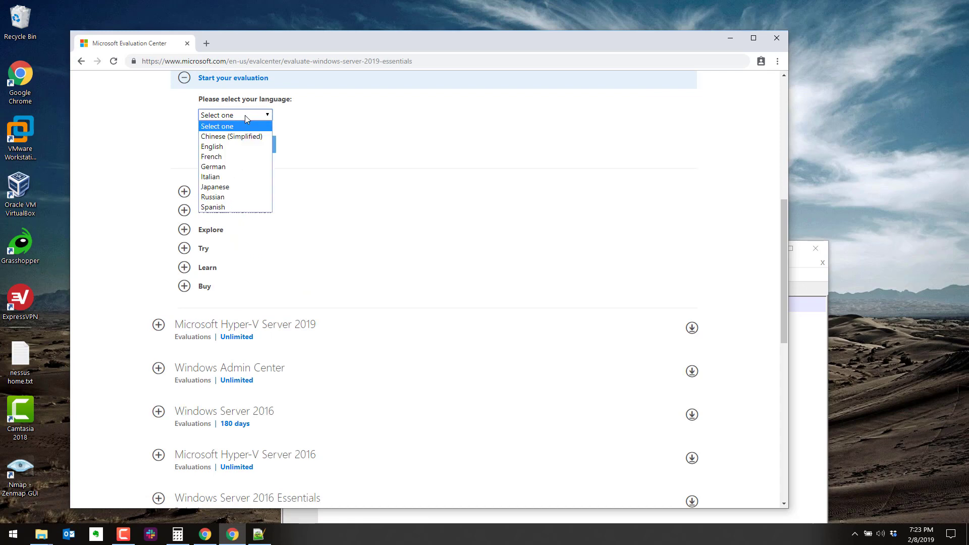
pyautogui.click(212, 147)
pyautogui.click(248, 145)
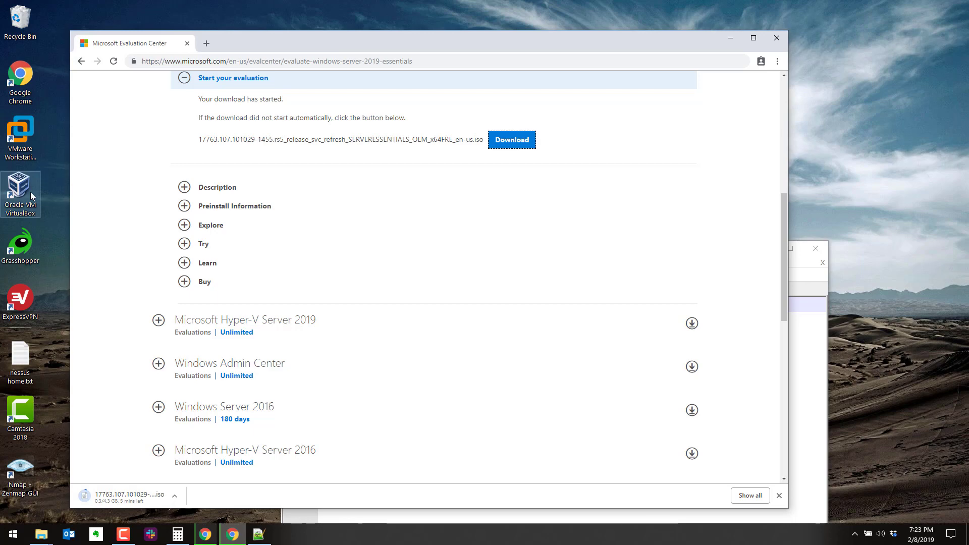
pyautogui.doubleClick(31, 196)
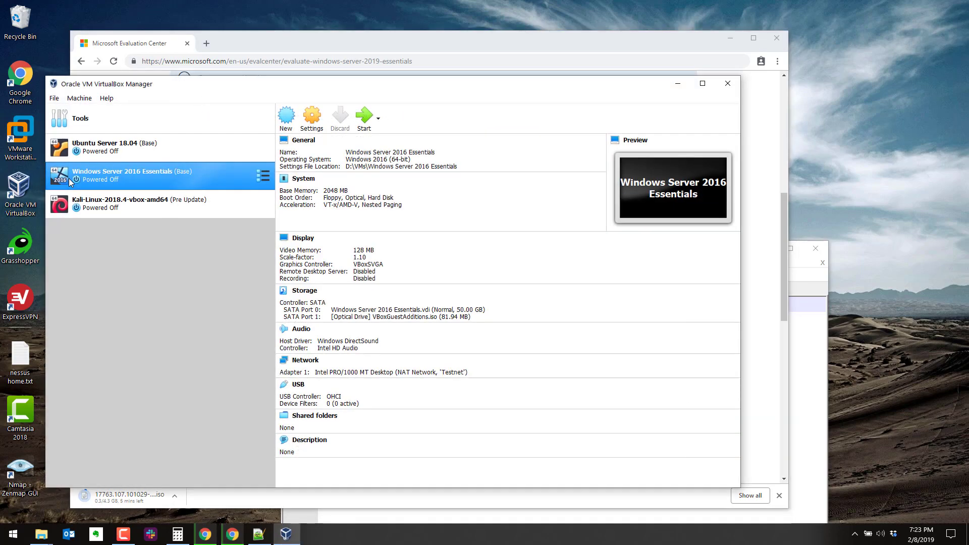
# - Start a new VM named 'Windows Server 2019' with version Other Windows (64-bit)
pyautogui.click(107, 114)
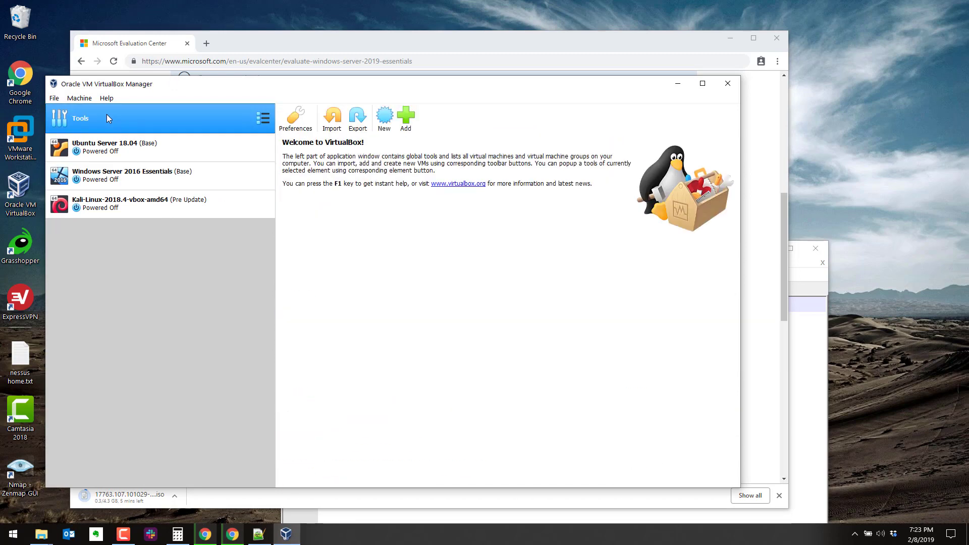
pyautogui.click(383, 118)
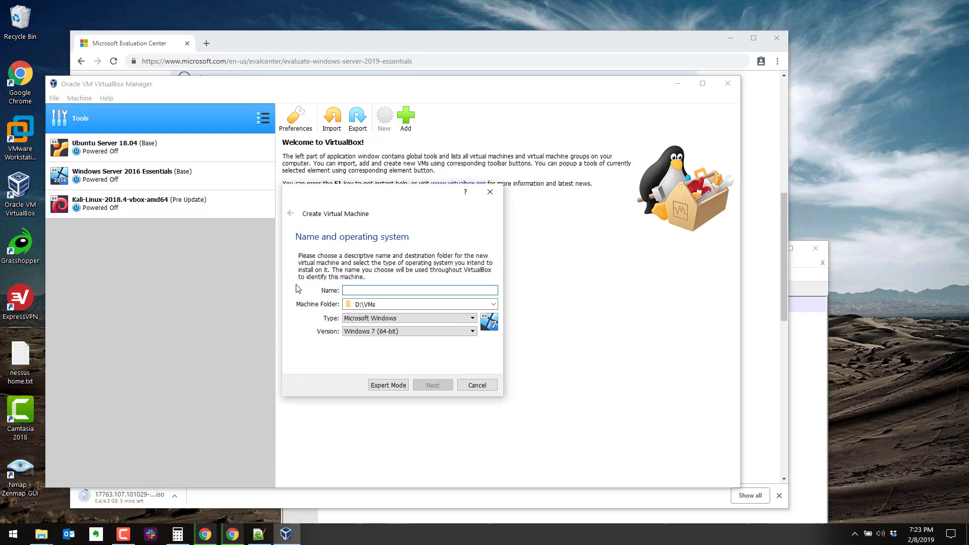
pyautogui.write('Windows Ser')
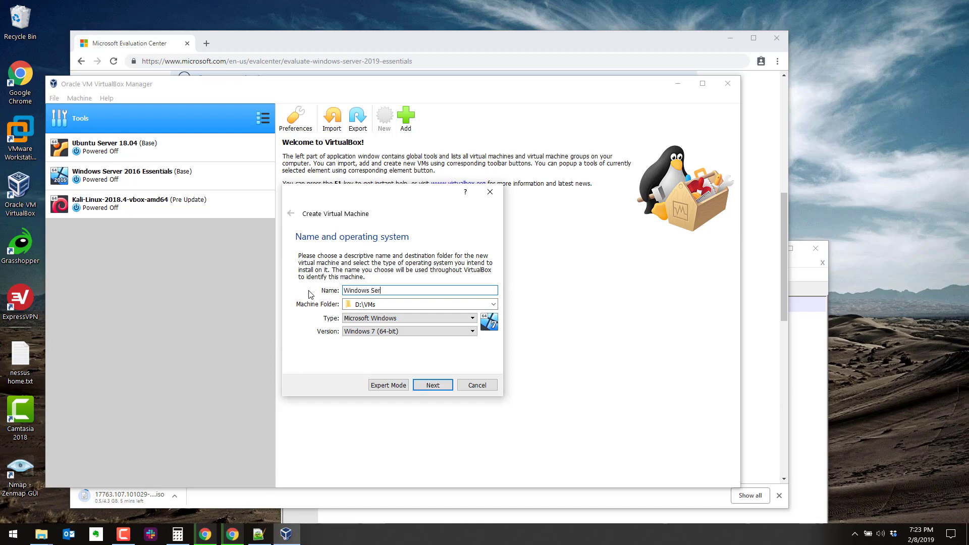
pyautogui.write('ver 2019')
pyautogui.click(457, 332)
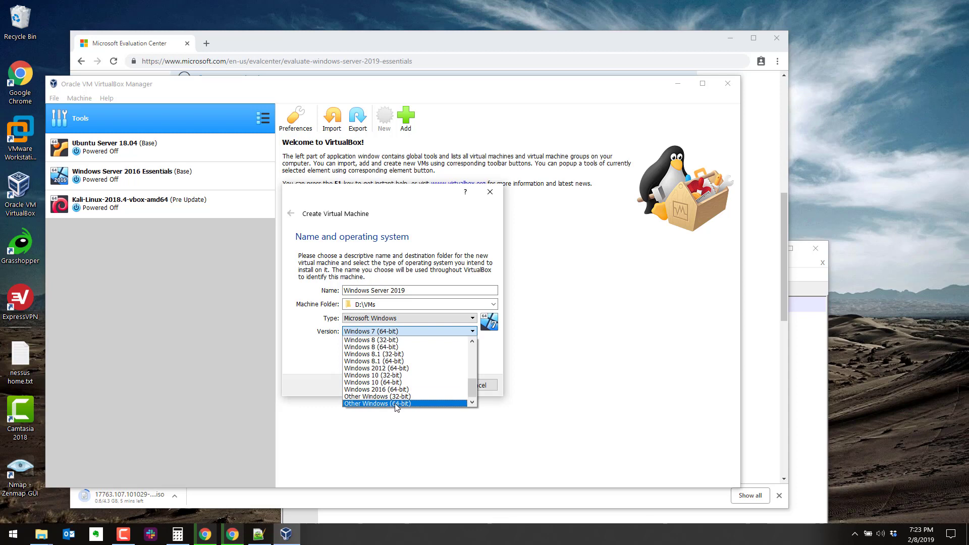
pyautogui.scroll(6, 394, 404)
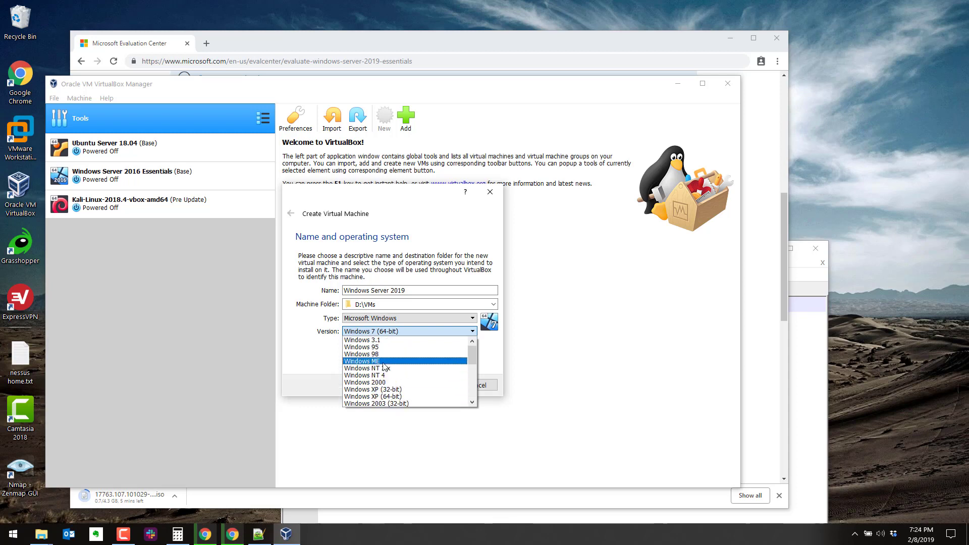
pyautogui.scroll(-6, 385, 378)
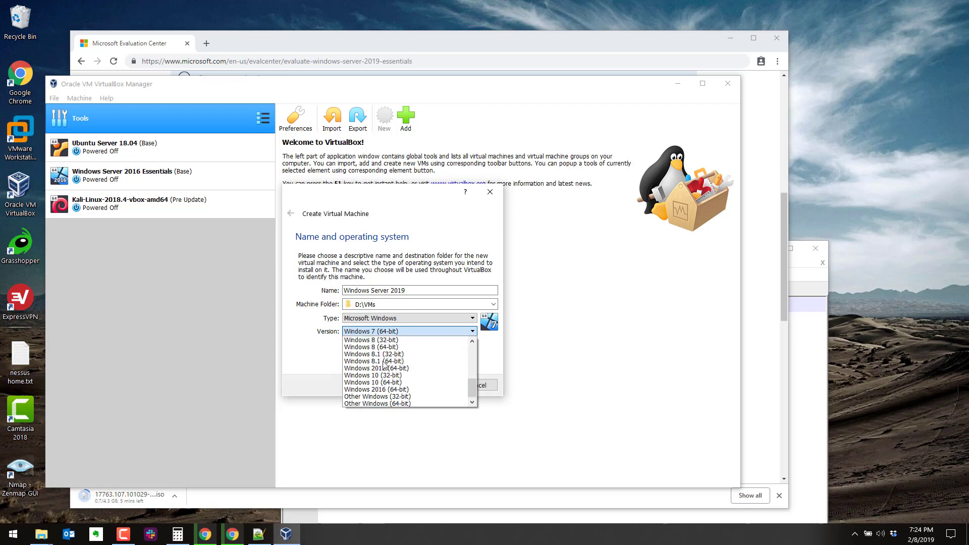
pyautogui.click(393, 404)
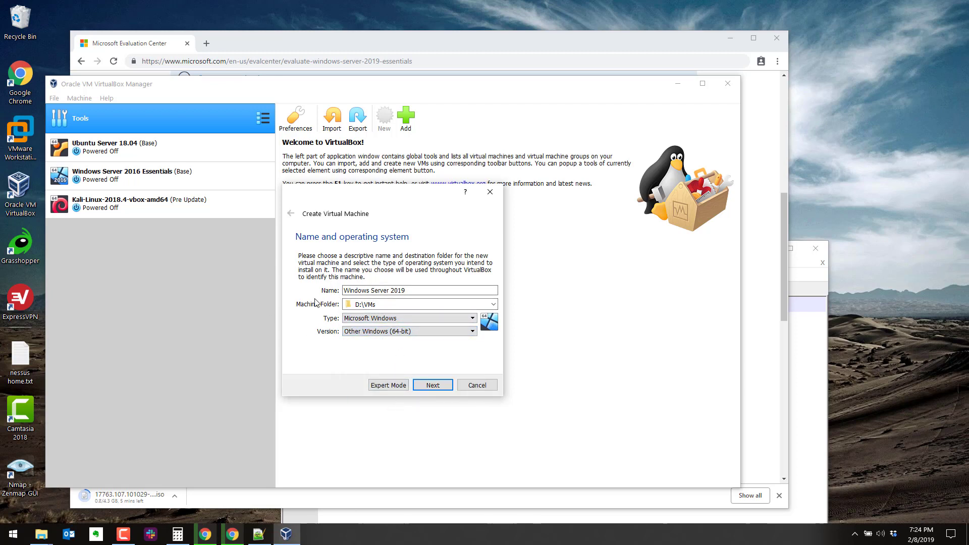
pyautogui.click(429, 384)
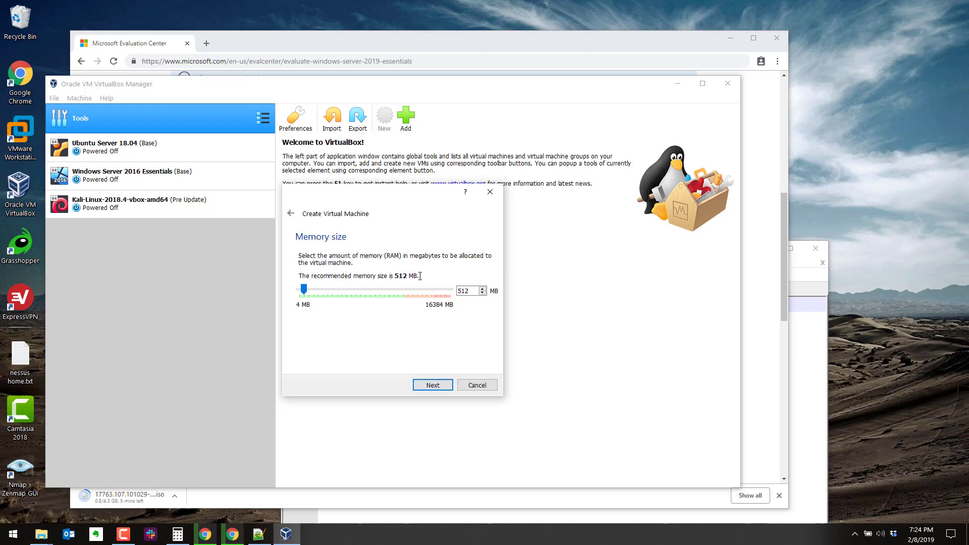
# - Give the VM 4096 MB of RAM and continue to the hard disk step
pyautogui.moveTo(306, 292); pyautogui.dragTo(338, 289)
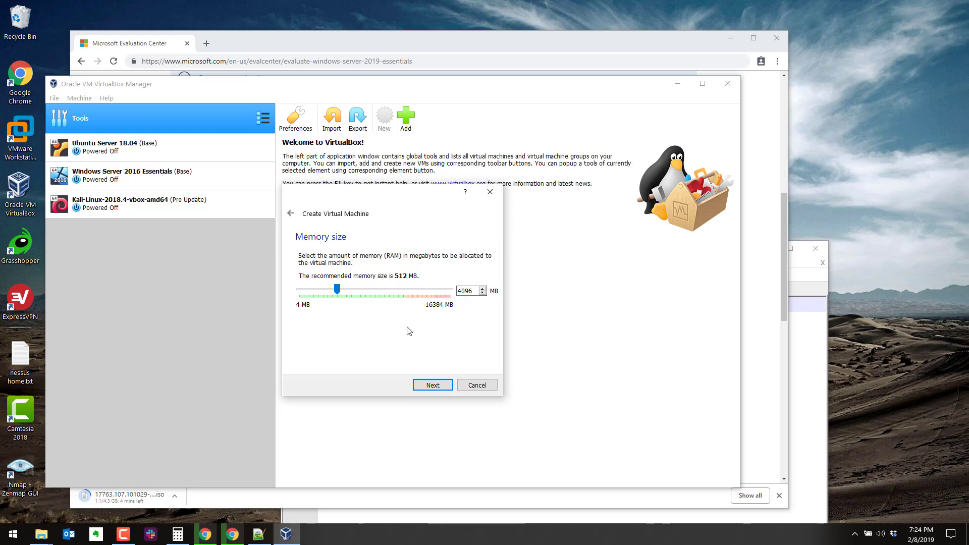
pyautogui.click(432, 385)
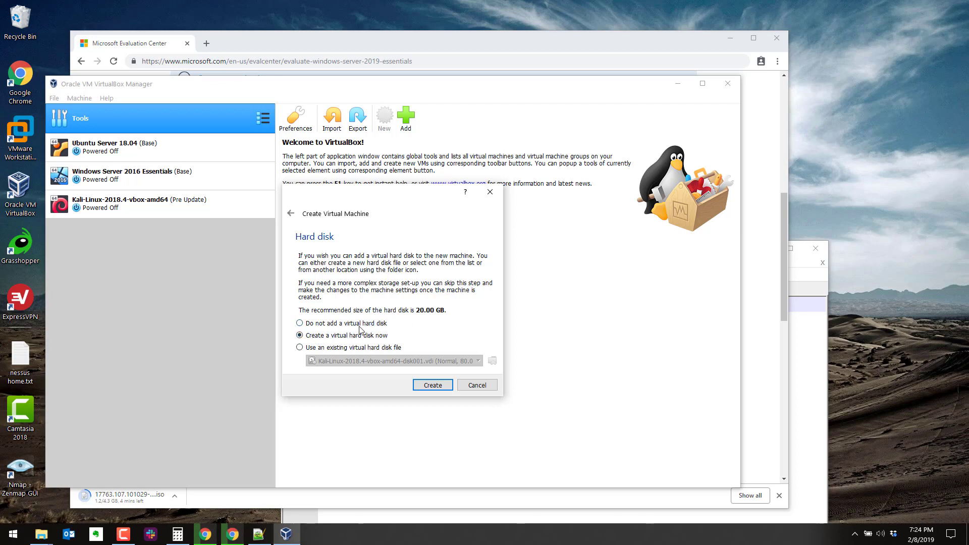
# - Create a new virtual hard disk, keeping the VDI format and dynamic allocation
pyautogui.click(434, 386)
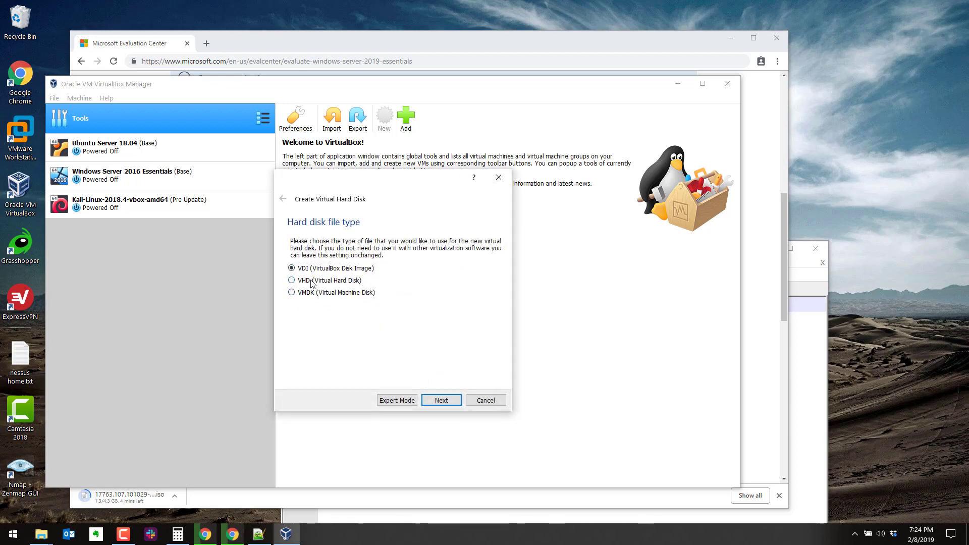
pyautogui.click(440, 398)
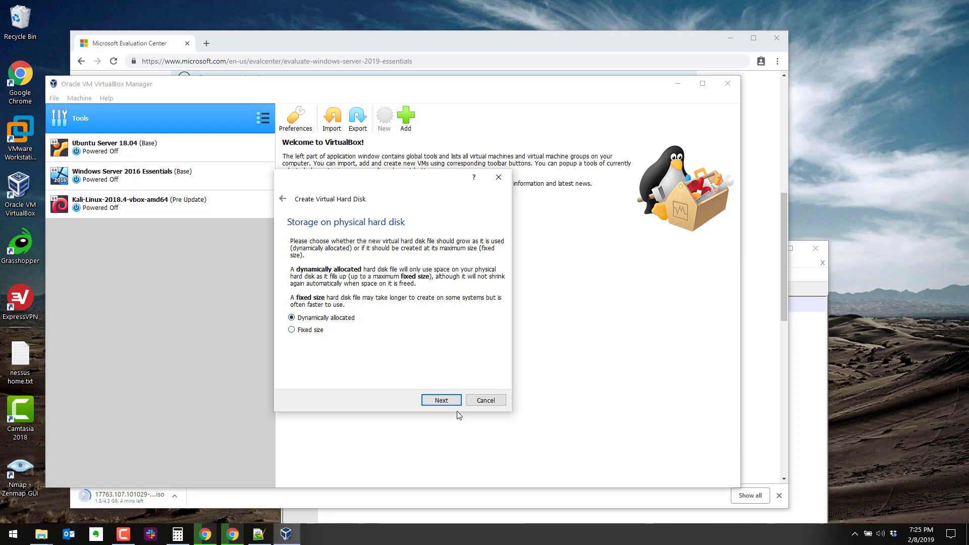
pyautogui.click(441, 400)
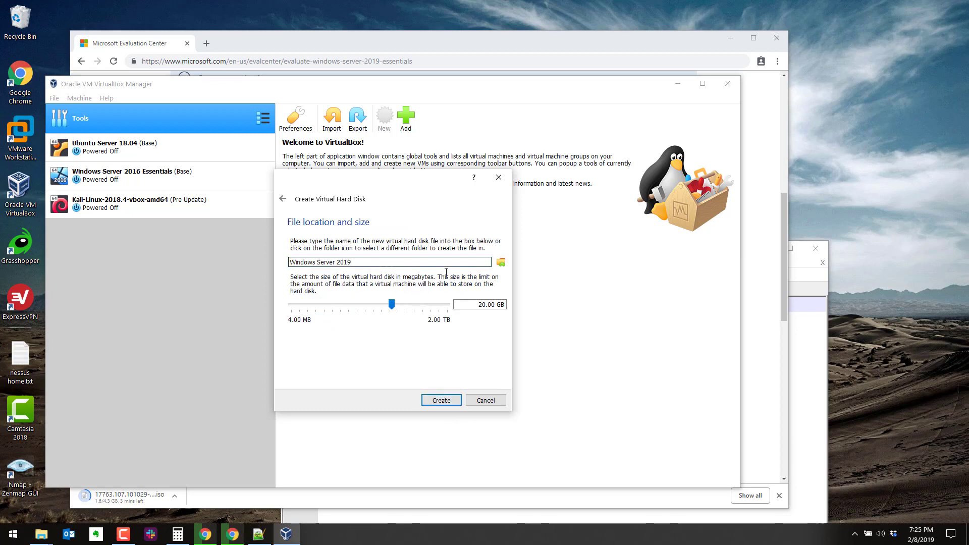
# - Size the disk at 80GB, save it in D:\VMs\Windows Server 2019, and create it
pyautogui.moveTo(392, 304); pyautogui.dragTo(407, 302)
pyautogui.moveTo(473, 302); pyautogui.dragTo(516, 301)
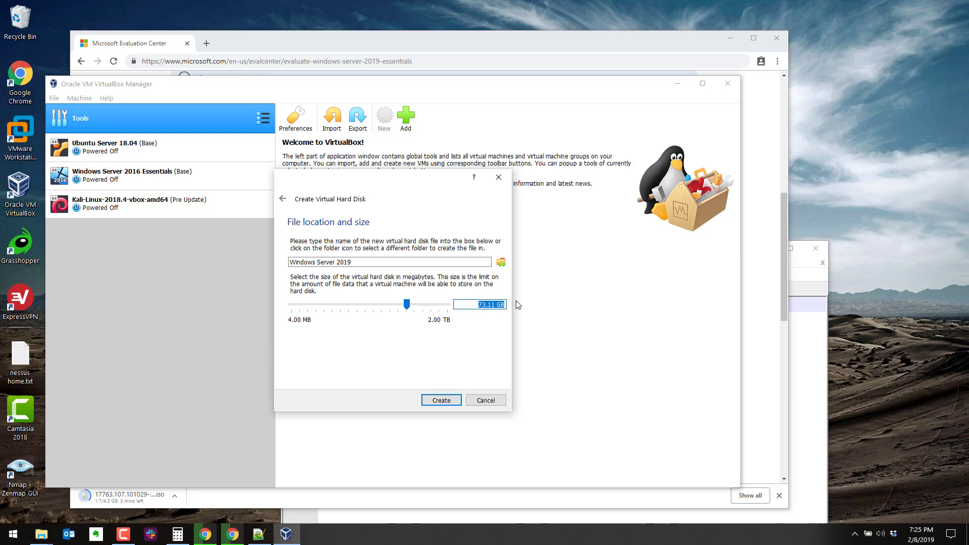
pyautogui.write('80GB')
pyautogui.click(501, 262)
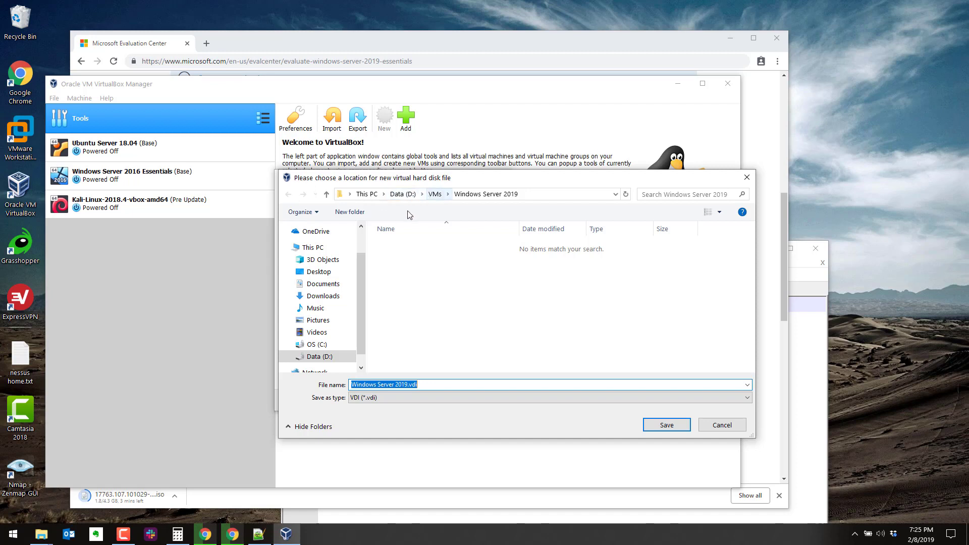
pyautogui.click(480, 196)
pyautogui.click(672, 425)
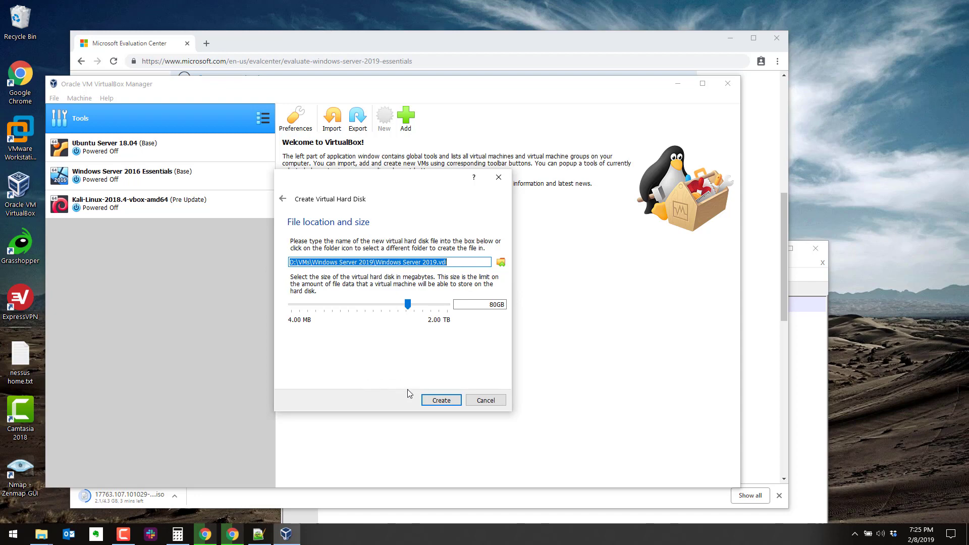
pyautogui.click(438, 400)
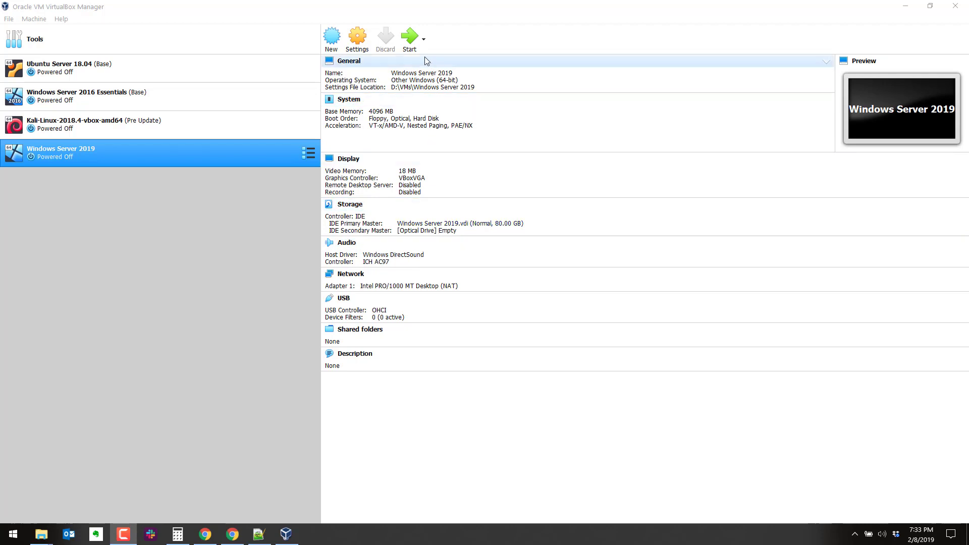
# - Open the Settings dialog for the new Windows Server 2019 VM
pyautogui.click(358, 39)
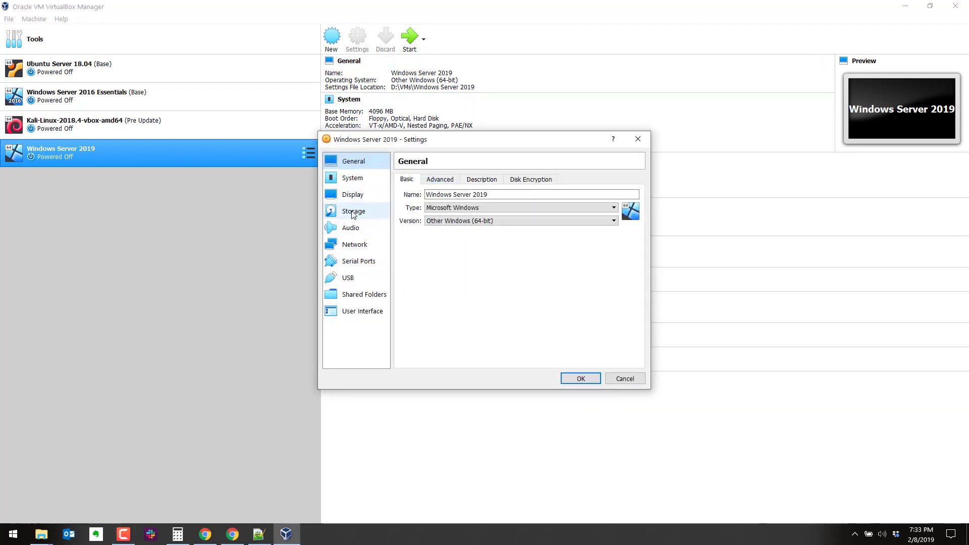
# - In Display settings, raise video memory to 128 MB, choose VBoxSVGA, and apply
pyautogui.click(353, 195)
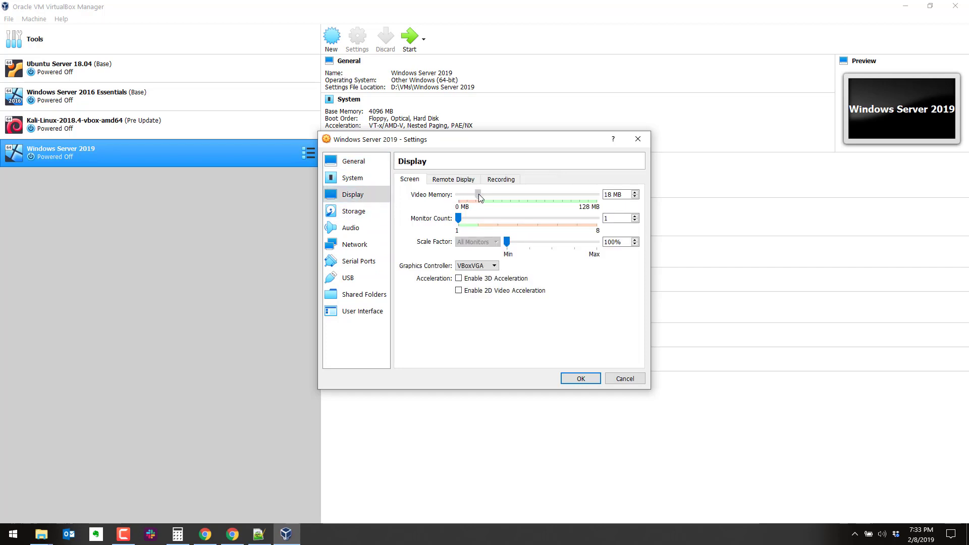
pyautogui.moveTo(480, 197); pyautogui.dragTo(597, 195)
pyautogui.click(478, 268)
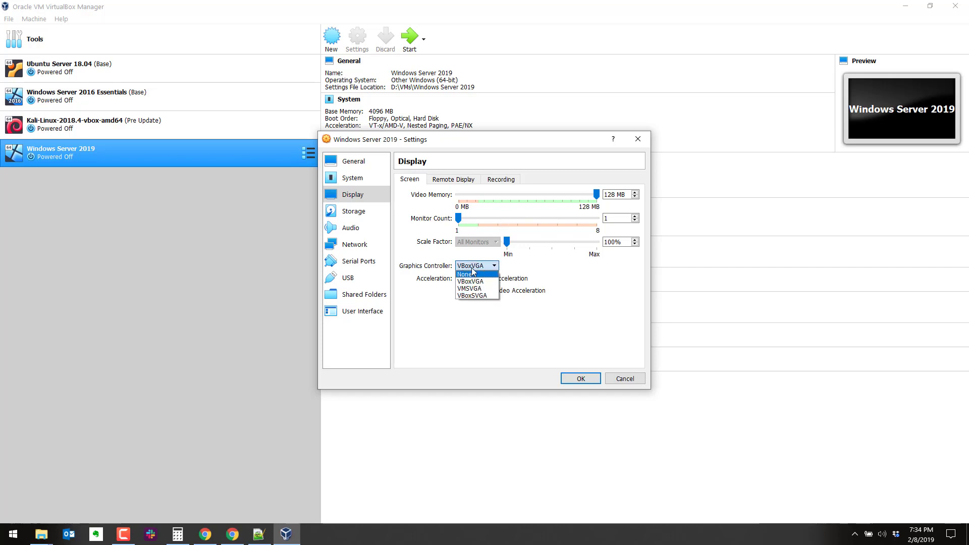
pyautogui.click(485, 297)
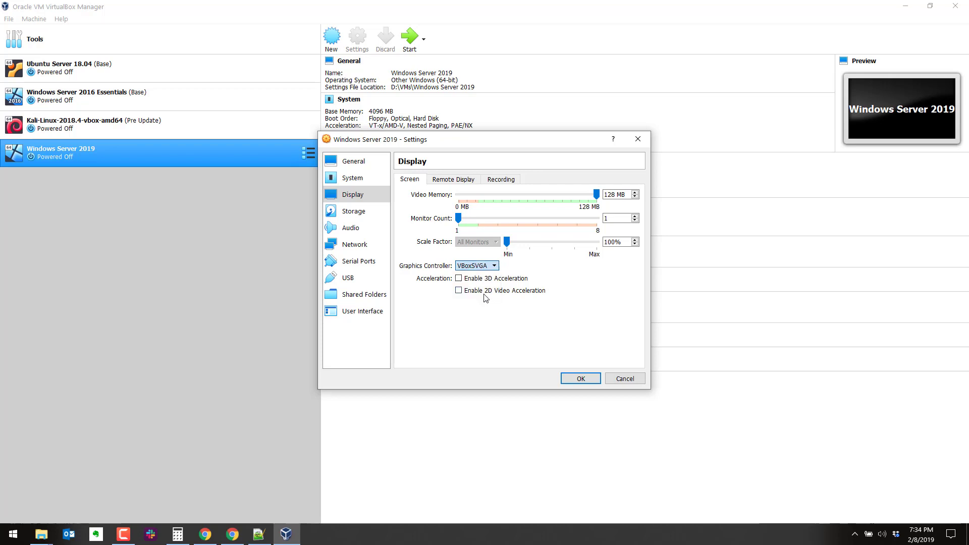
pyautogui.press('Return')
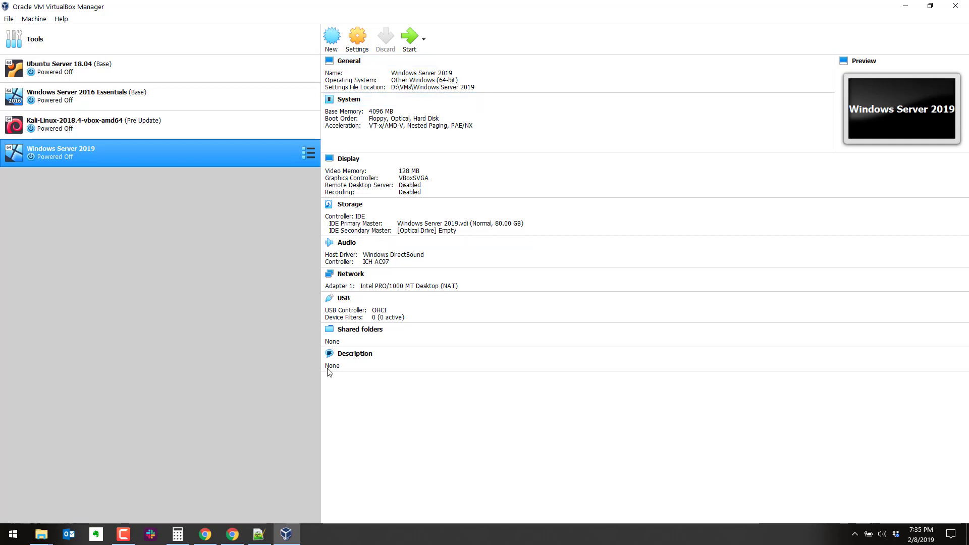
# - Start the VM and boot it from the downloaded 17763 ISO as the start-up disk
pyautogui.click(409, 37)
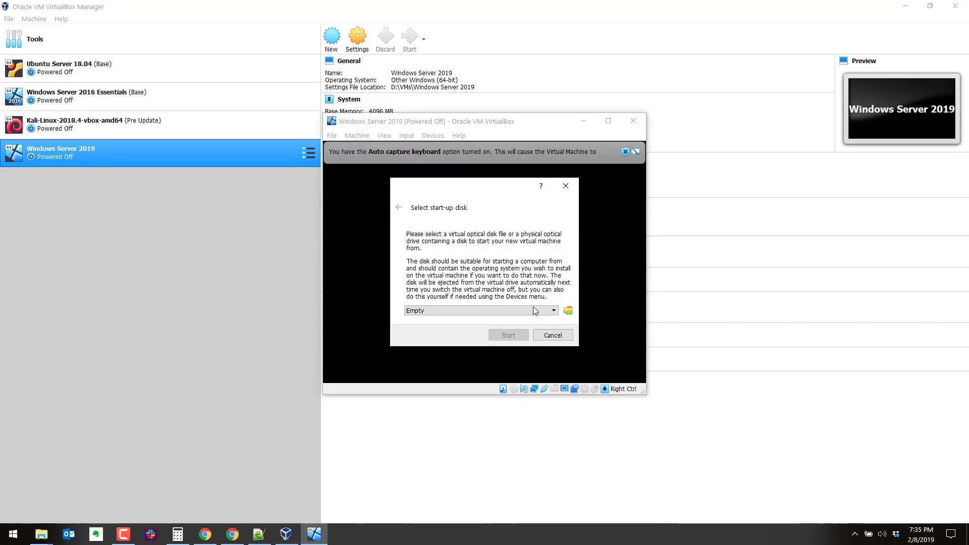
pyautogui.click(530, 311)
pyautogui.click(551, 303)
pyautogui.click(568, 311)
pyautogui.click(783, 432)
pyautogui.click(516, 339)
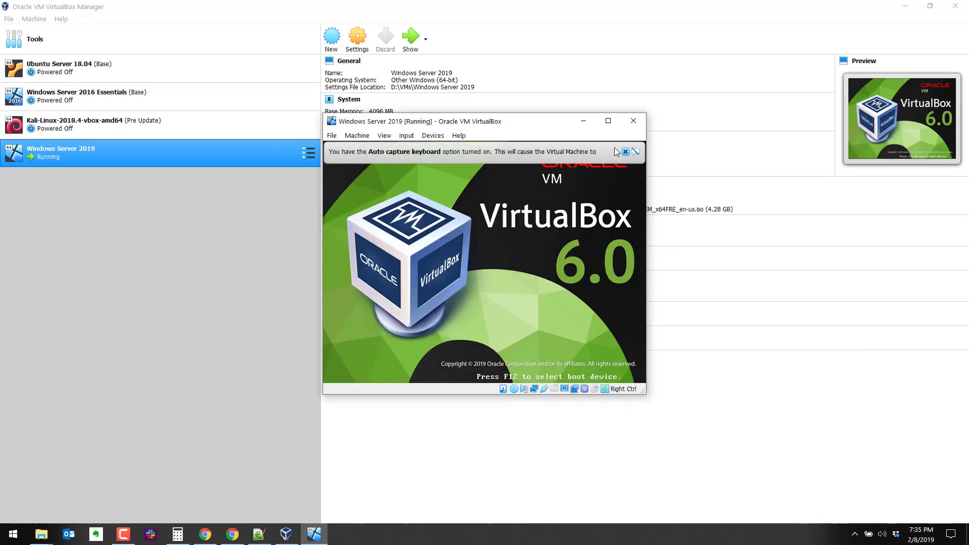
# - Dismiss the keyboard notice, maximize the VM window, and close the mouse-integration bar
pyautogui.click(624, 151)
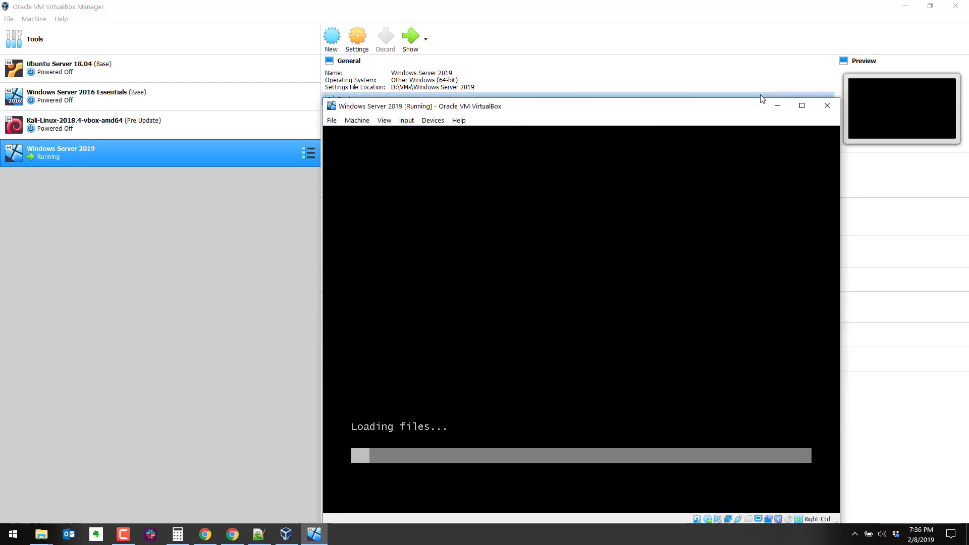
pyautogui.click(801, 106)
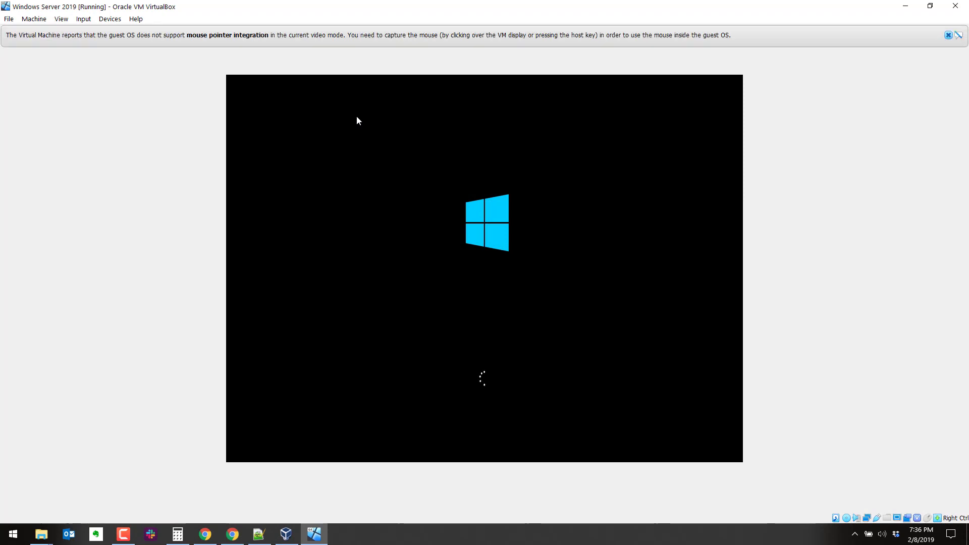
pyautogui.click(949, 35)
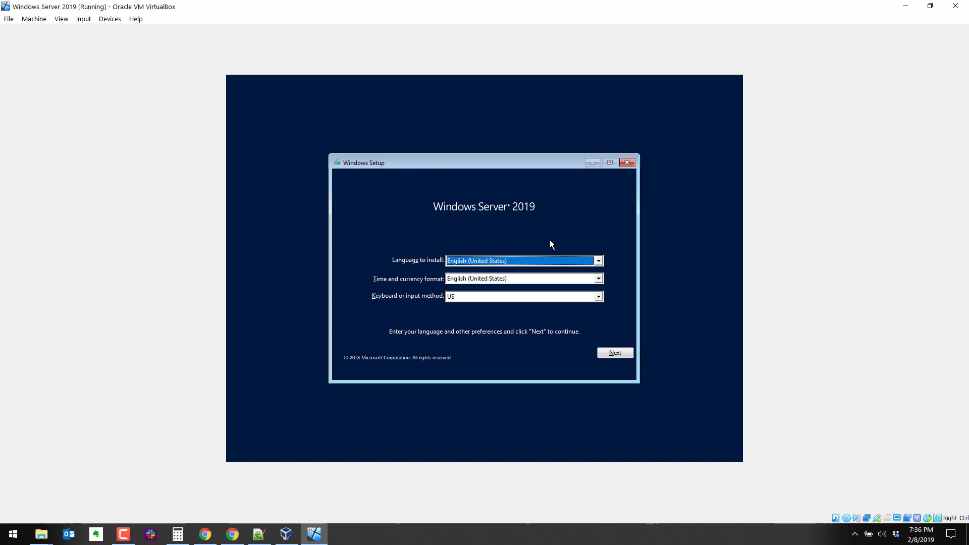
# - Keep the default language settings, choose Install now, and select the saved product key in the notes
pyautogui.click(615, 353)
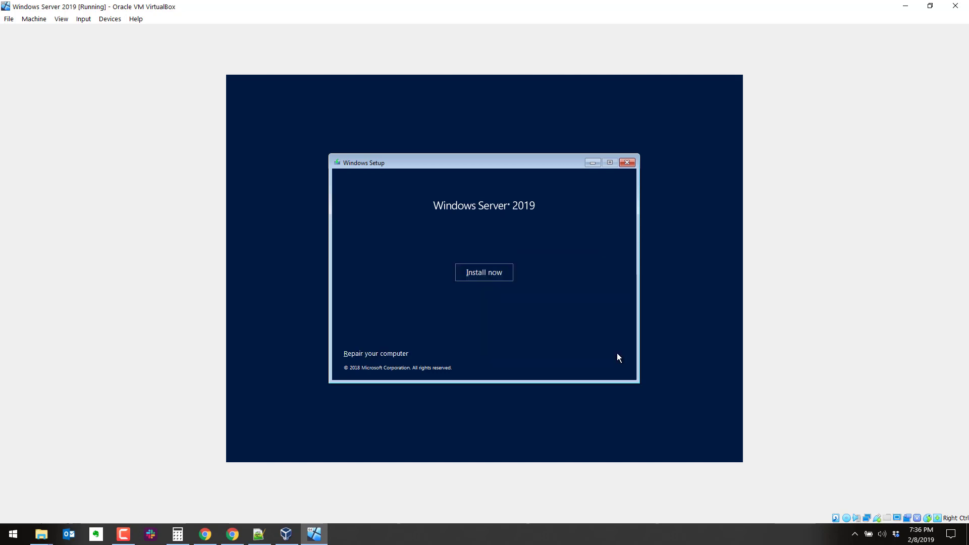
pyautogui.click(482, 280)
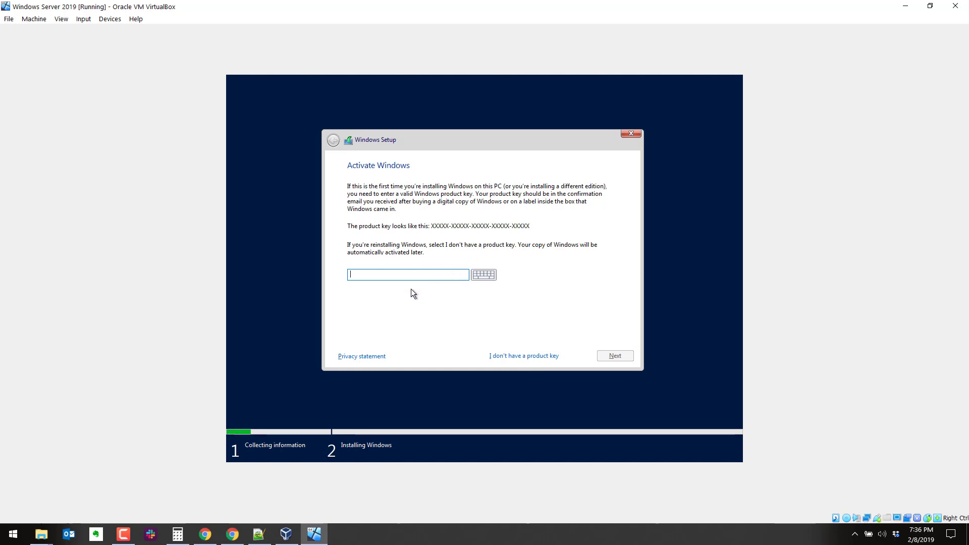
pyautogui.click(259, 534)
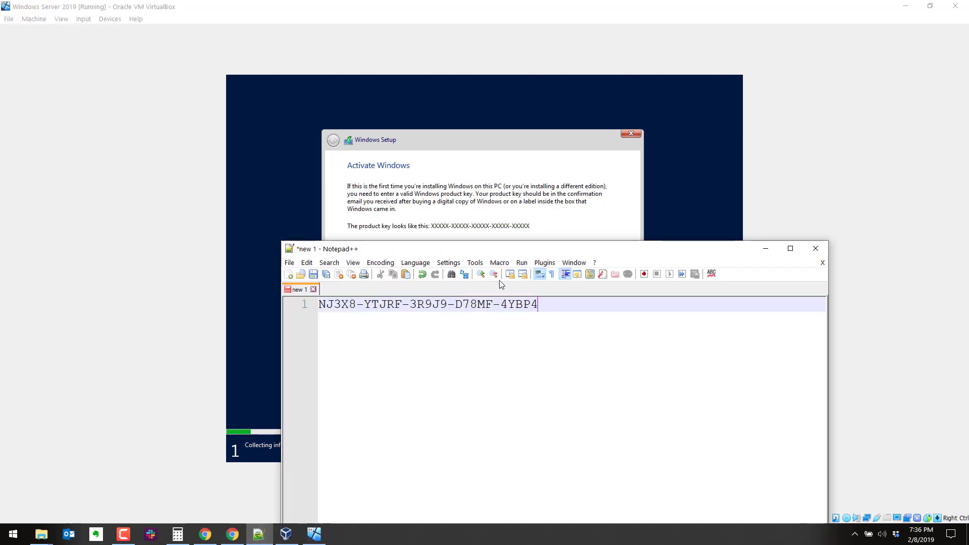
pyautogui.moveTo(542, 303); pyautogui.dragTo(317, 306)
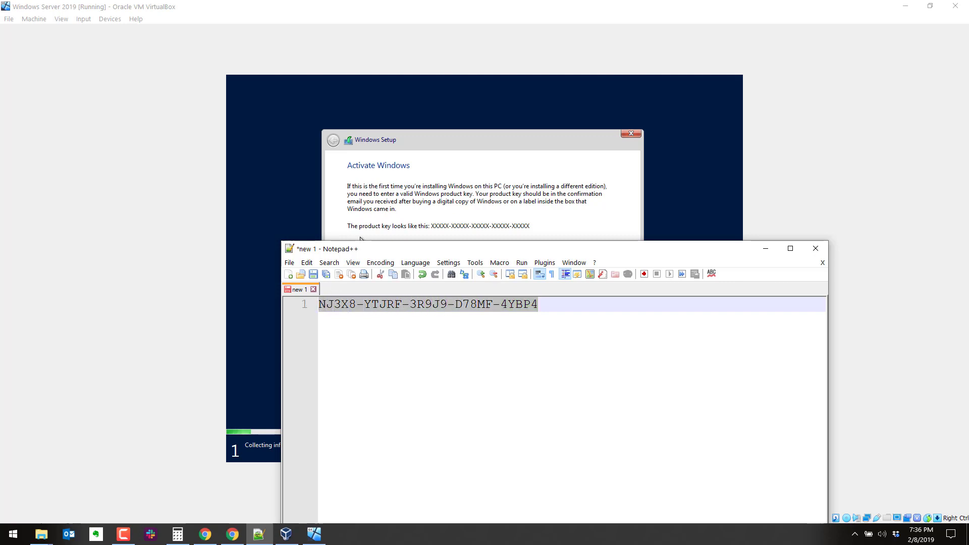
pyautogui.click(379, 218)
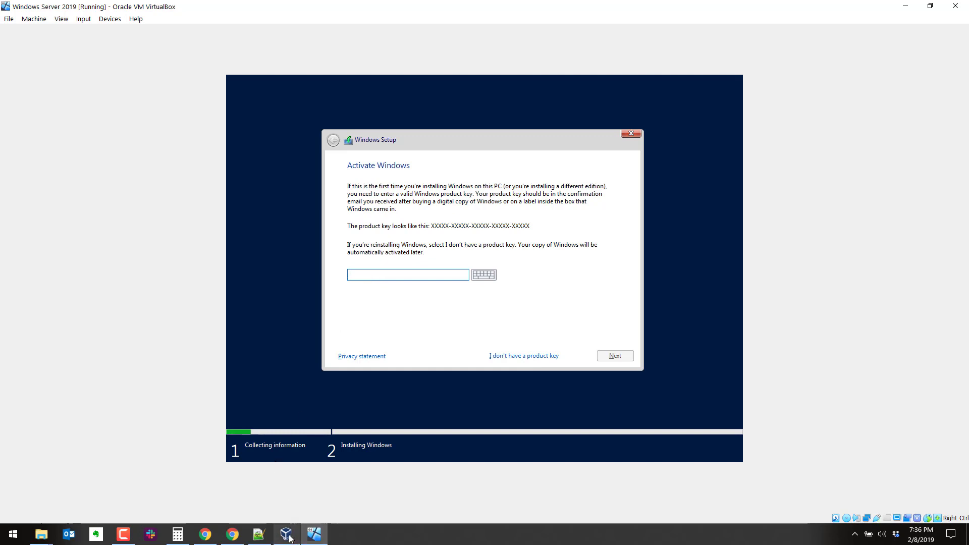
# - Enter the saved Windows Server product key into Setup's product key field
pyautogui.click(259, 534)
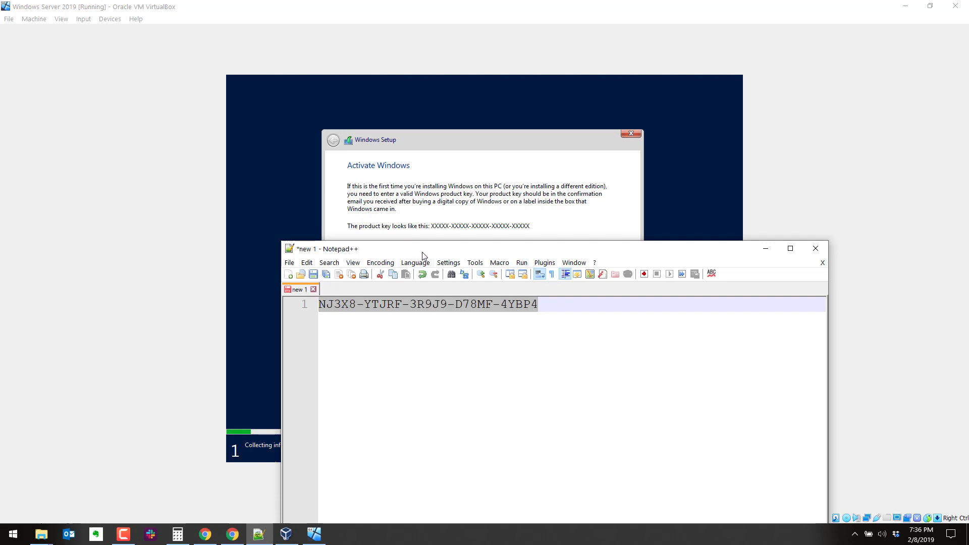
pyautogui.moveTo(422, 252); pyautogui.dragTo(410, 414)
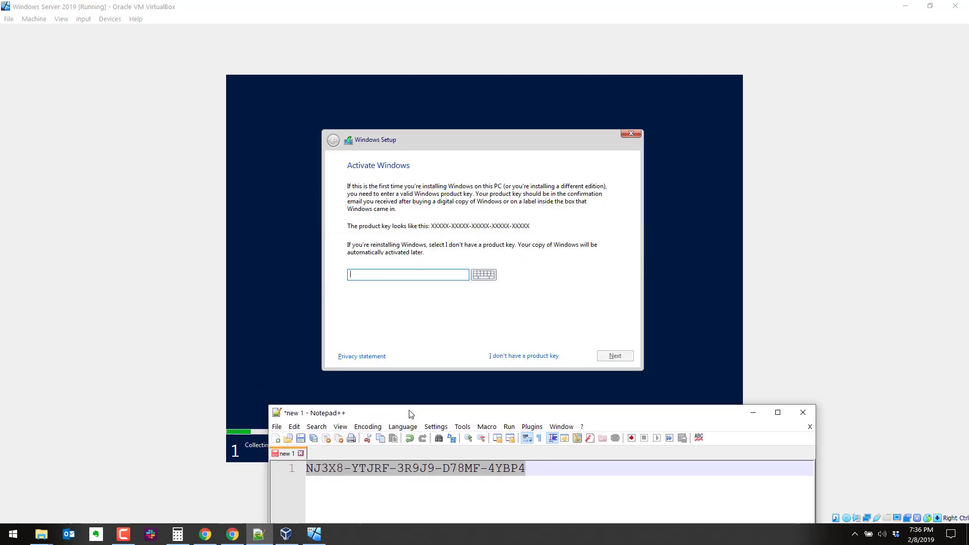
pyautogui.click(395, 277)
pyautogui.moveTo(487, 4); pyautogui.dragTo(440, 36)
pyautogui.click(359, 255)
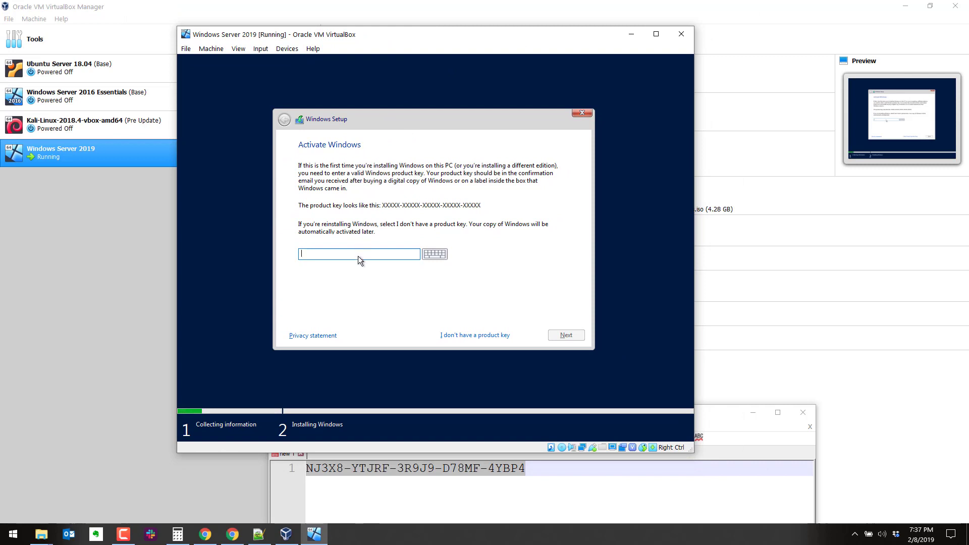
pyautogui.write('NJ')
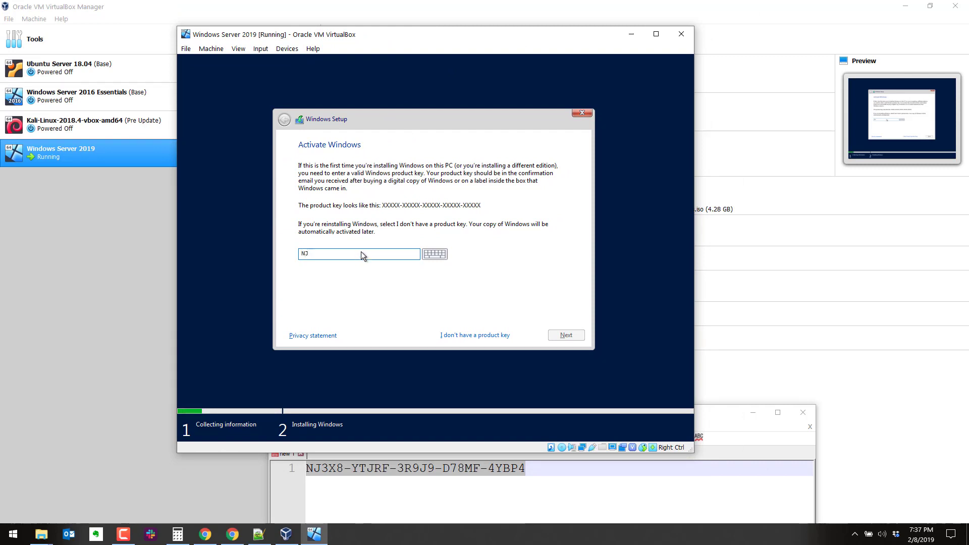
pyautogui.write('3X8-YTJRF-3R9J9-D78MF-4YBP4')
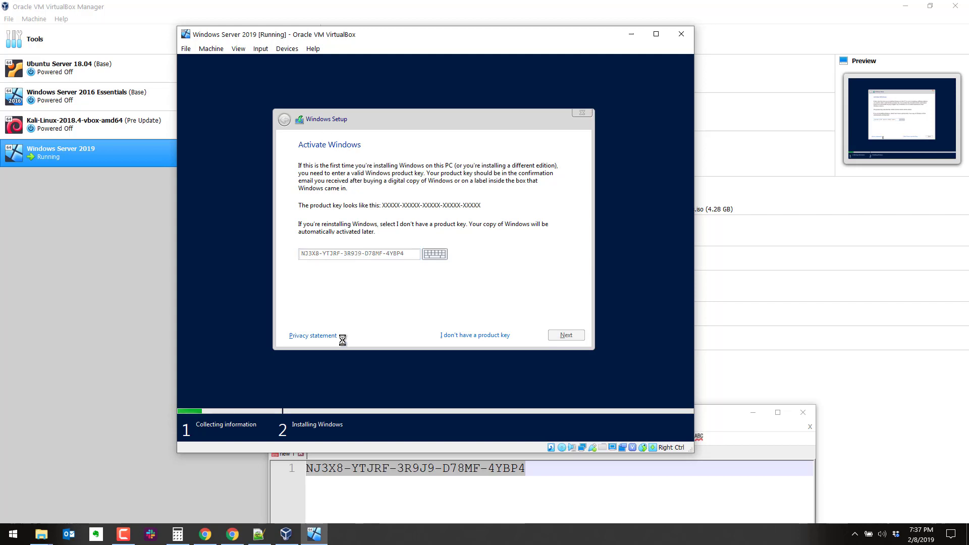
# - Compare the entered key with the one in the Evaluation Center's Preinstall Information
pyautogui.click(235, 533)
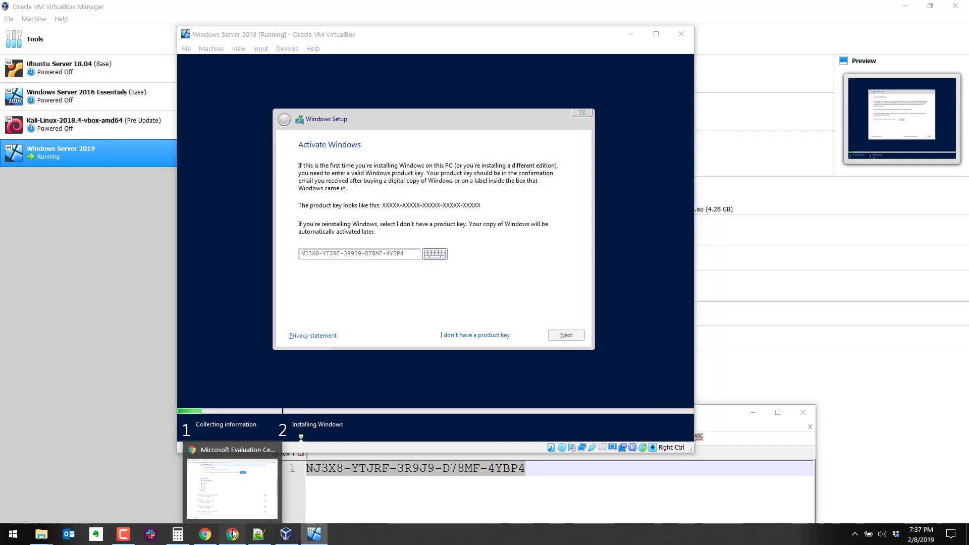
pyautogui.moveTo(287, 289); pyautogui.dragTo(352, 79)
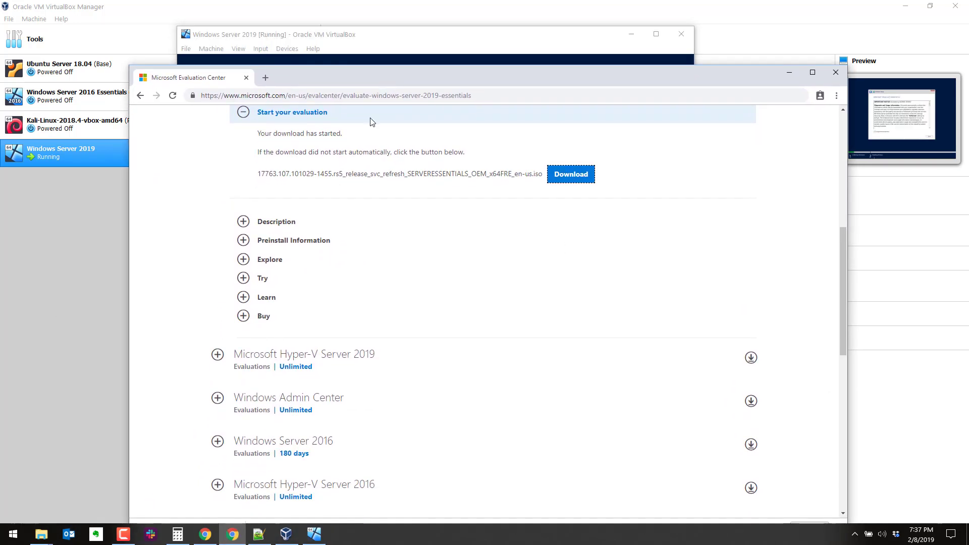
pyautogui.click(244, 240)
pyautogui.tripleClick(331, 245)
pyautogui.scroll(-1, 331, 244)
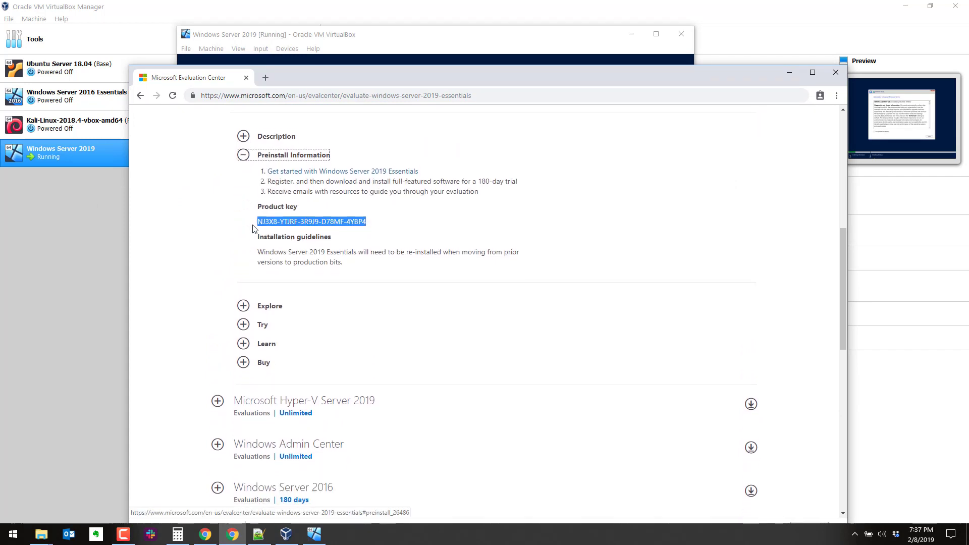
pyautogui.click(789, 73)
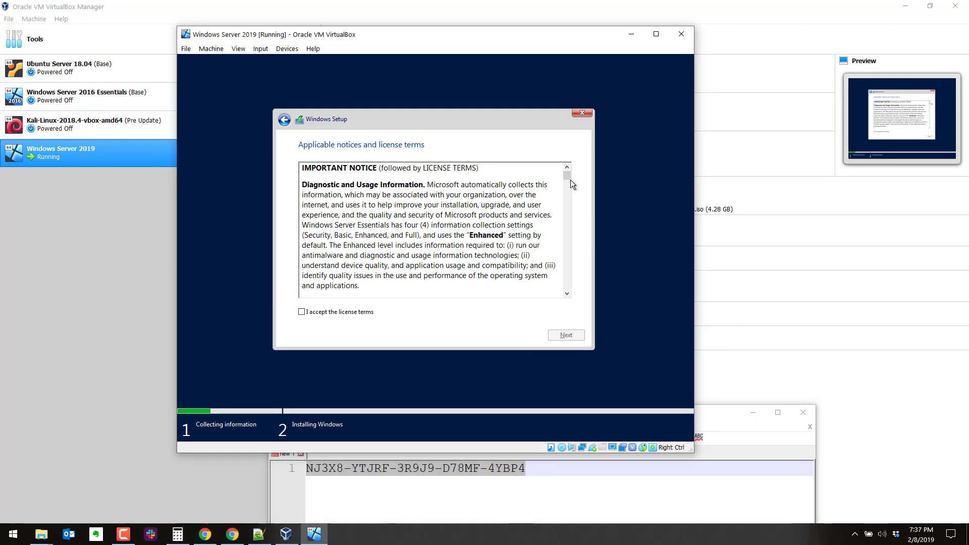
# - Accept the license, choose Custom: Install Windows only, and install to Drive 0's unallocated space
pyautogui.click(347, 312)
pyautogui.click(574, 333)
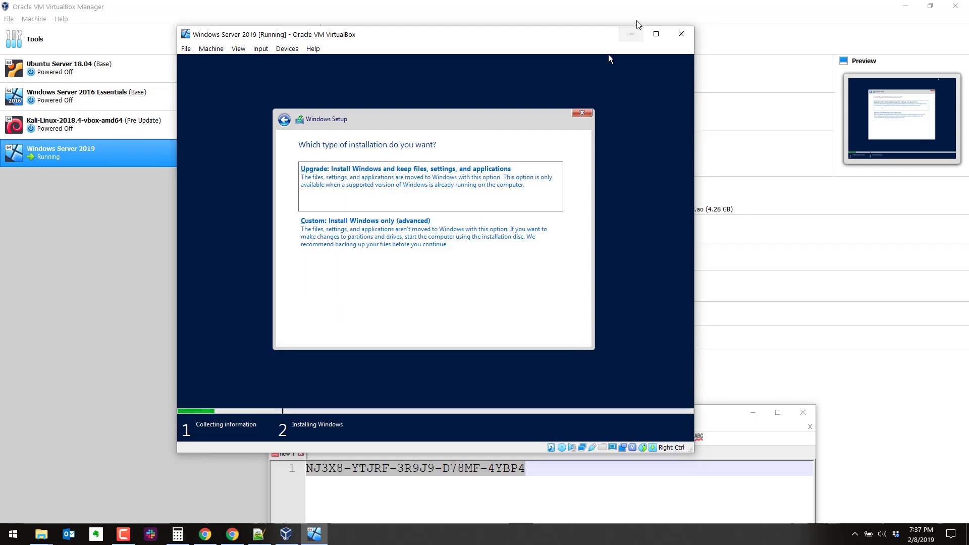
pyautogui.click(656, 35)
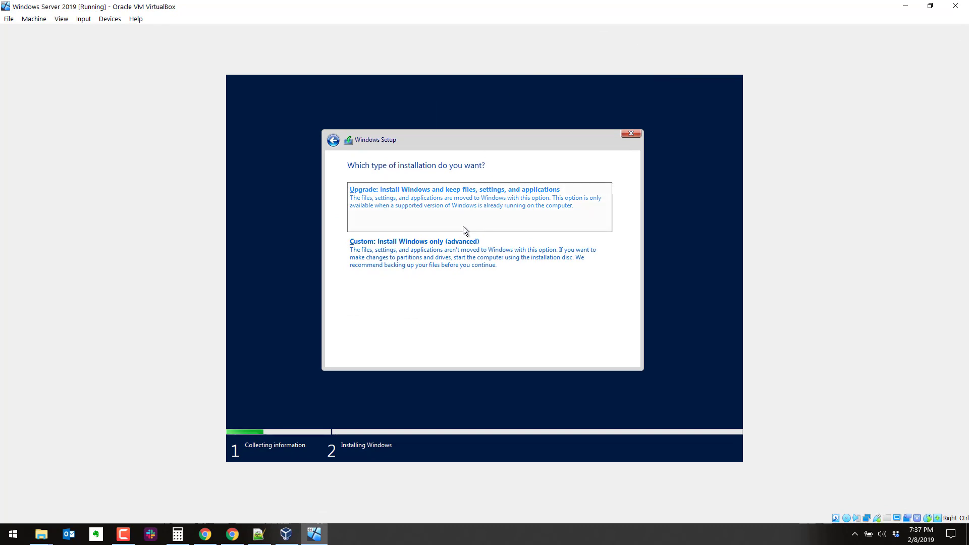
pyautogui.click(463, 250)
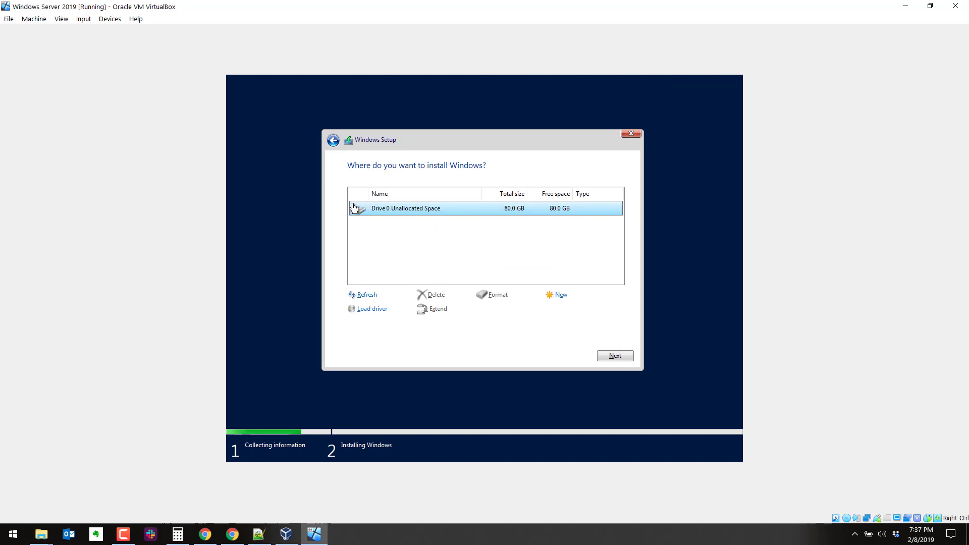
pyautogui.click(617, 356)
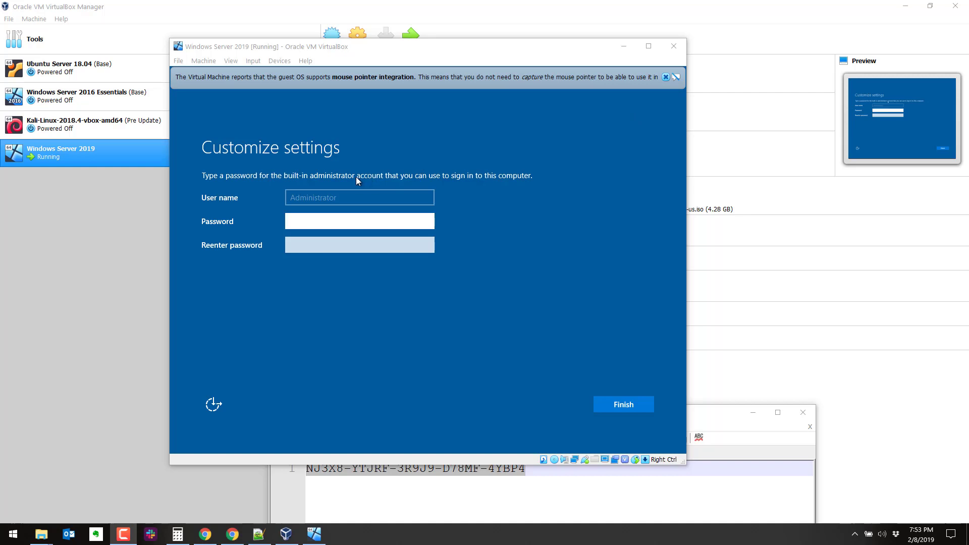
# - Maximize the VM, enter and confirm the Administrator password, and click Finish
pyautogui.click(648, 46)
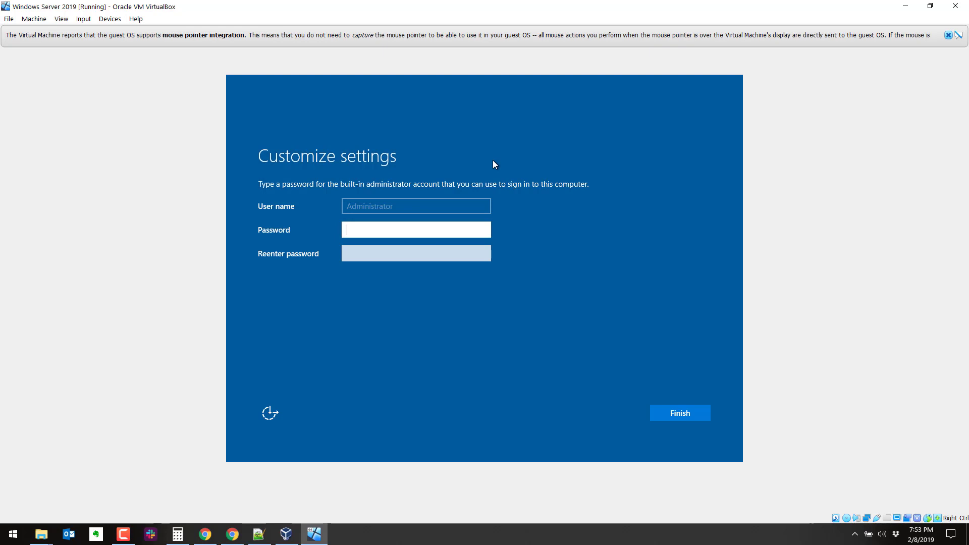
pyautogui.write('**********')
pyautogui.press('Tab')
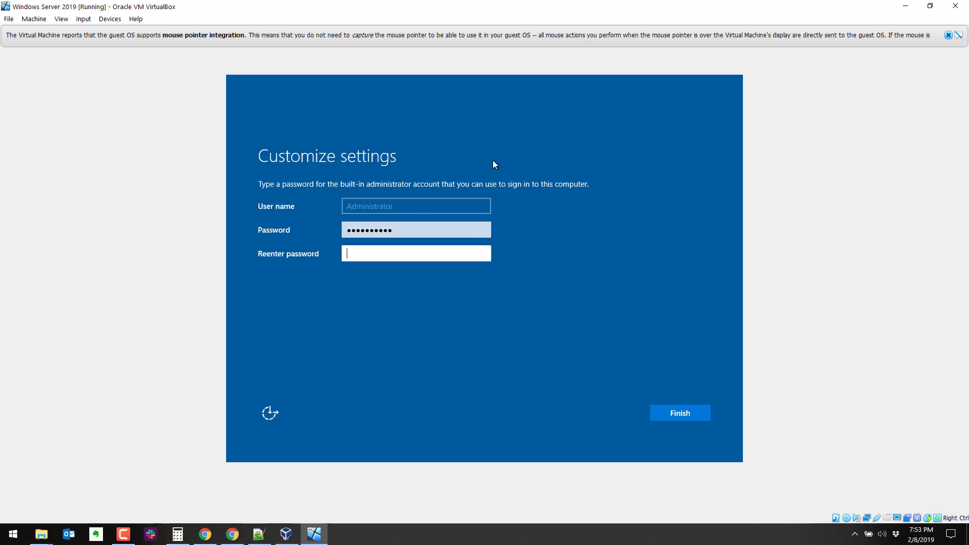
pyautogui.write('***')
pyautogui.press('BackSpace')
pyautogui.press('BackSpace')
pyautogui.press('BackSpace')
pyautogui.write('**********')
pyautogui.click(688, 418)
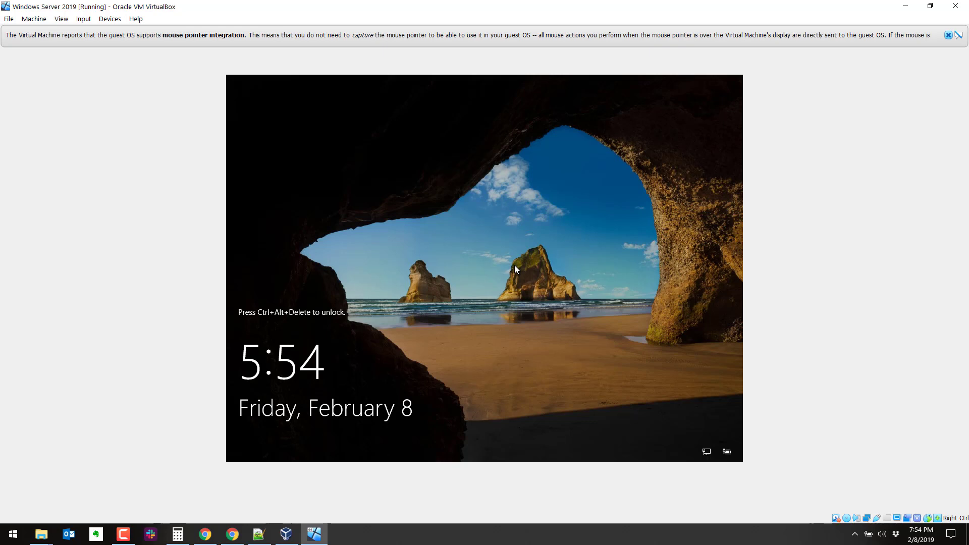
# - Send Ctrl+Alt+Del, sign in as Administrator with its password, and maximize the VM window
pyautogui.hotkey('ctrl', 'alt', 'Delete')
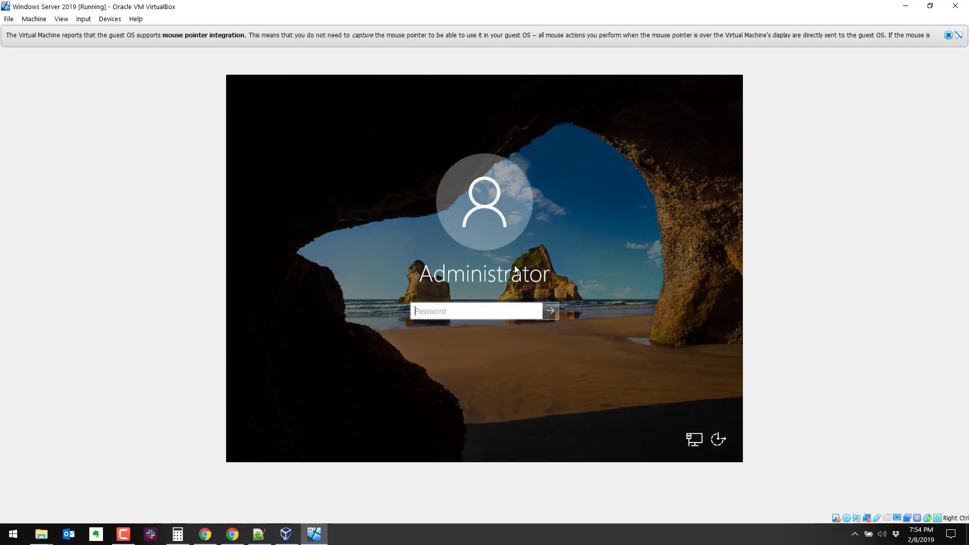
pyautogui.write('••••••••••')
pyautogui.press('Return')
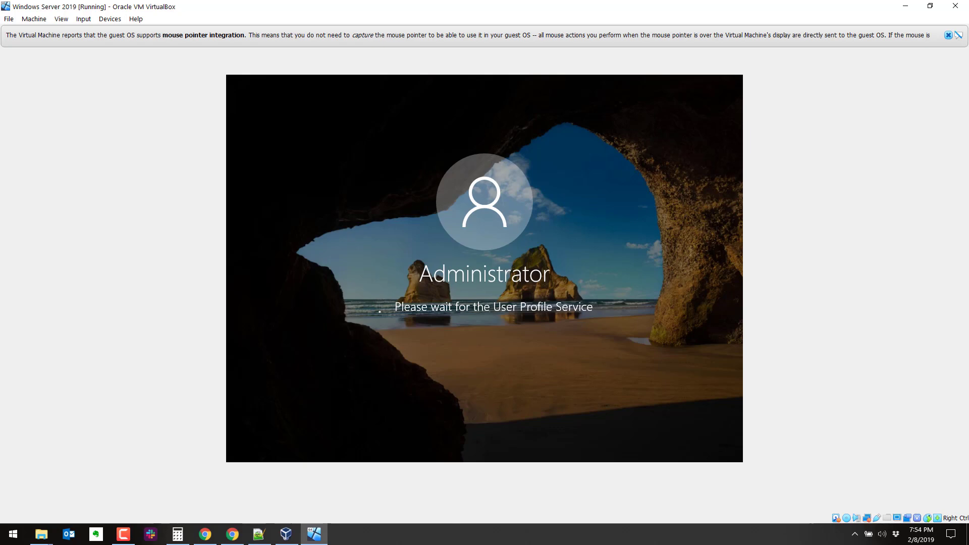
pyautogui.hotkey('ctrl', 'c')
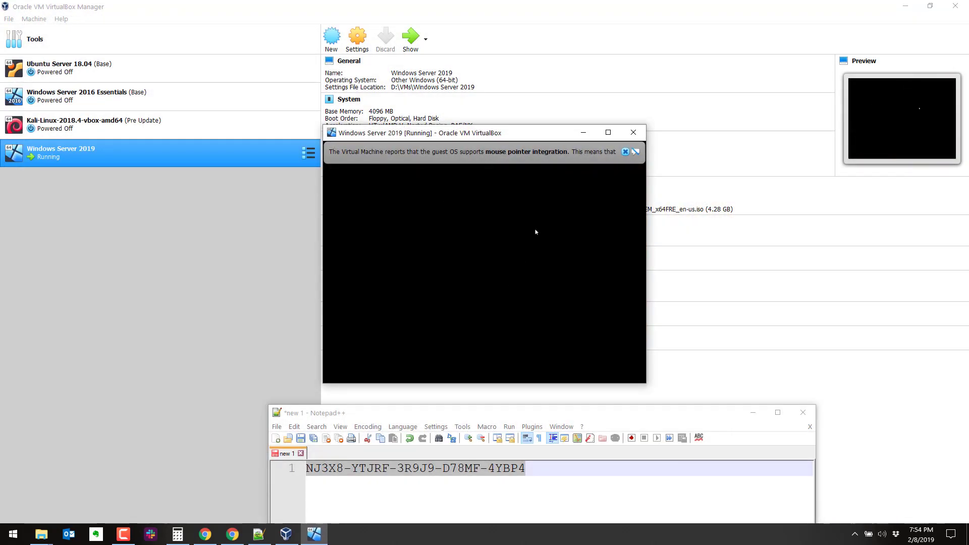
pyautogui.click(608, 132)
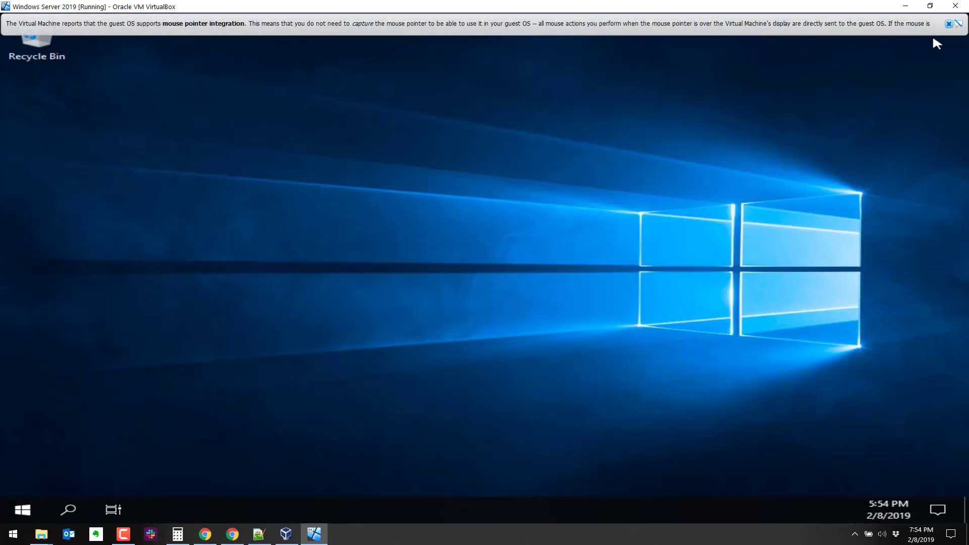
# - Close the mouse-integration bar, answer No to network discoverability, and launch Server Manager
pyautogui.click(949, 23)
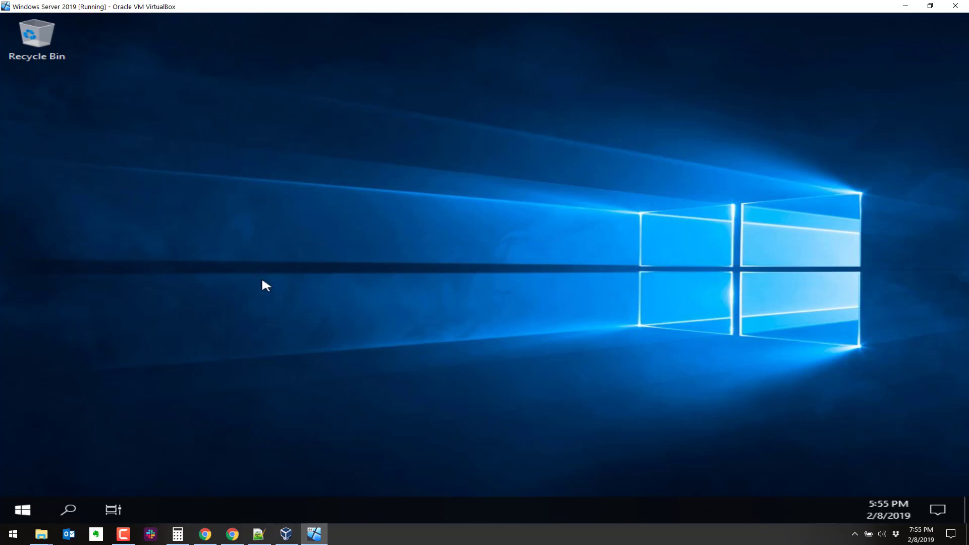
pyautogui.click(29, 508)
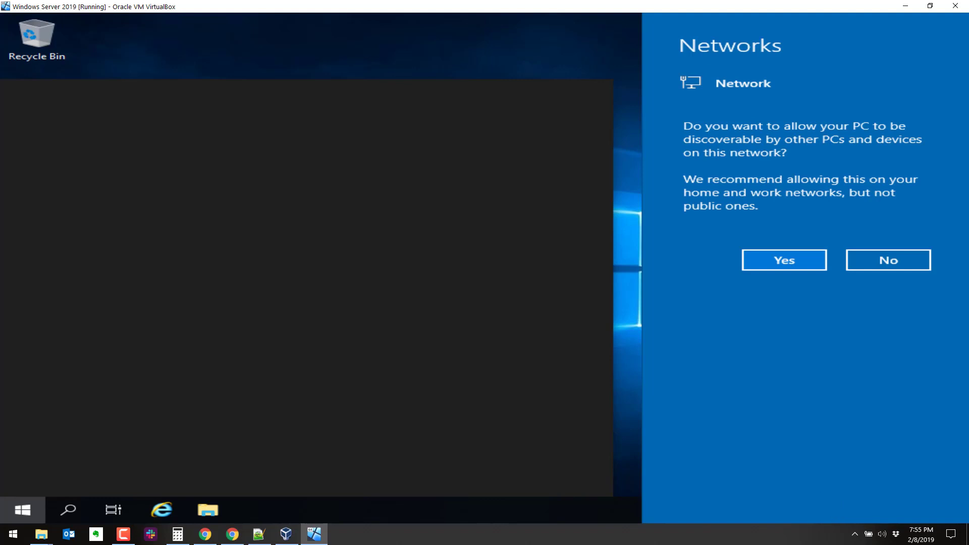
pyautogui.click(881, 261)
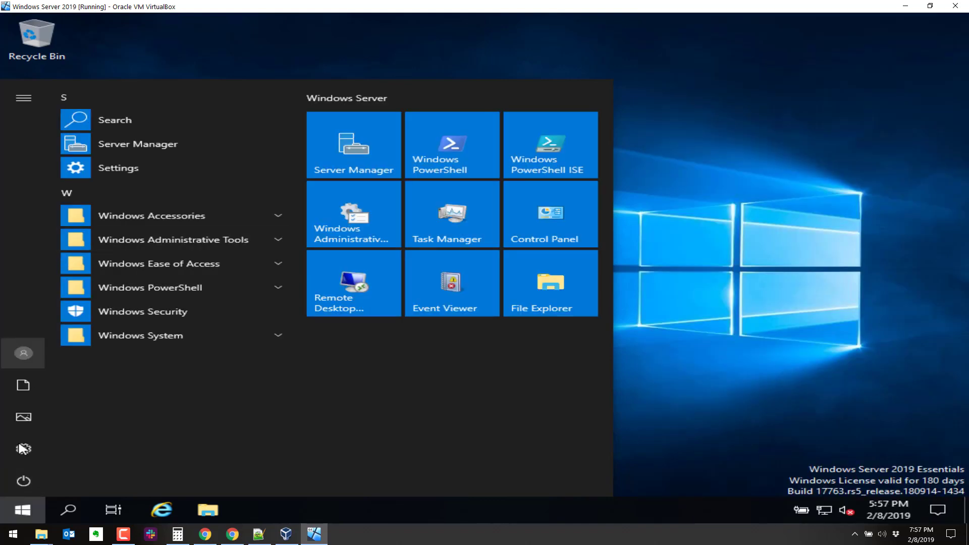
pyautogui.click(346, 144)
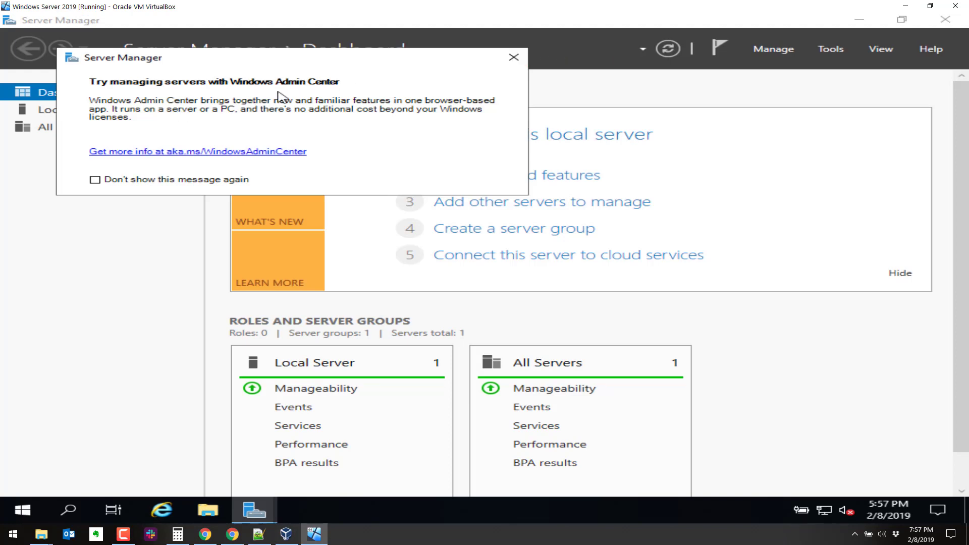
# - Close the Windows Admin Center pop-up and choose 'Add roles and features' on the Dashboard
pyautogui.click(513, 58)
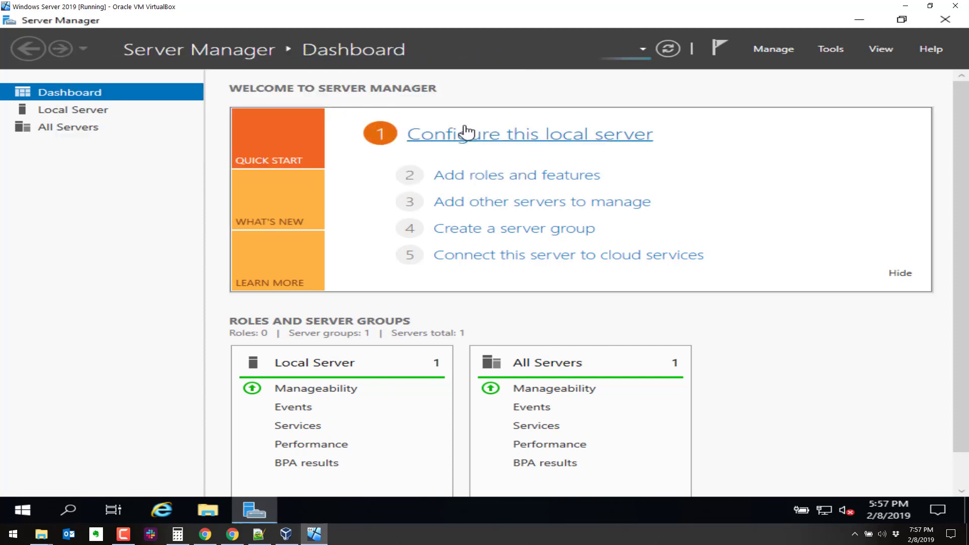
pyautogui.click(458, 176)
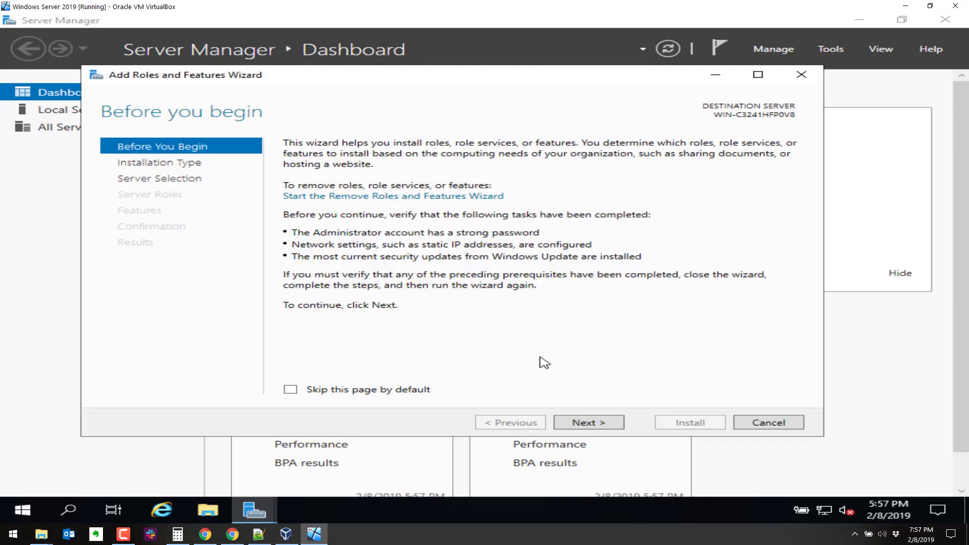
# - Advance the wizard with role-based installation on the local server, expanding File and Storage Services
pyautogui.click(588, 426)
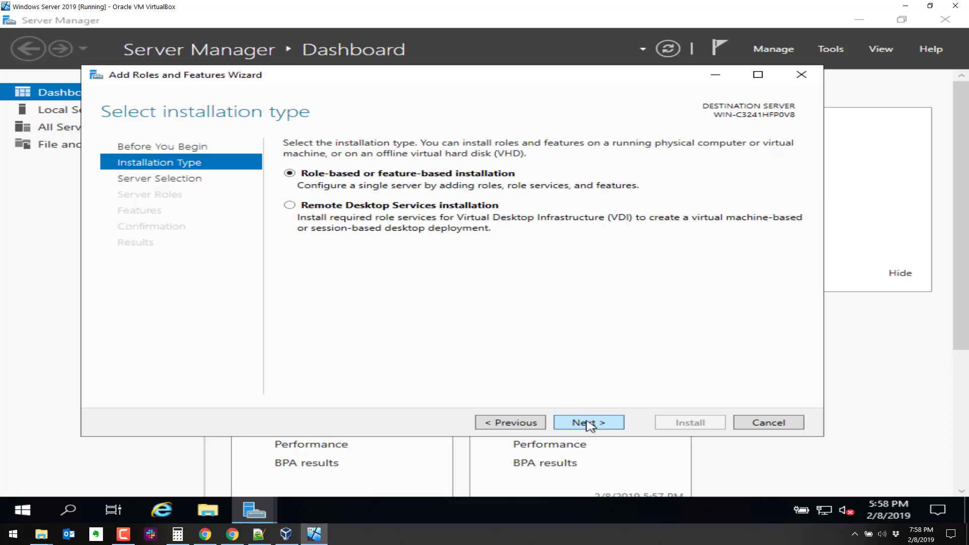
pyautogui.press('Return')
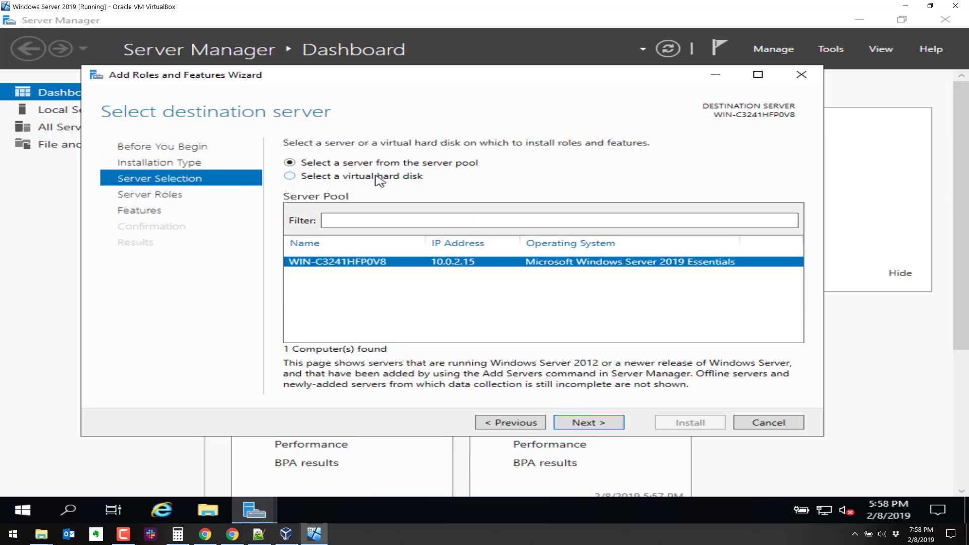
pyautogui.click(614, 422)
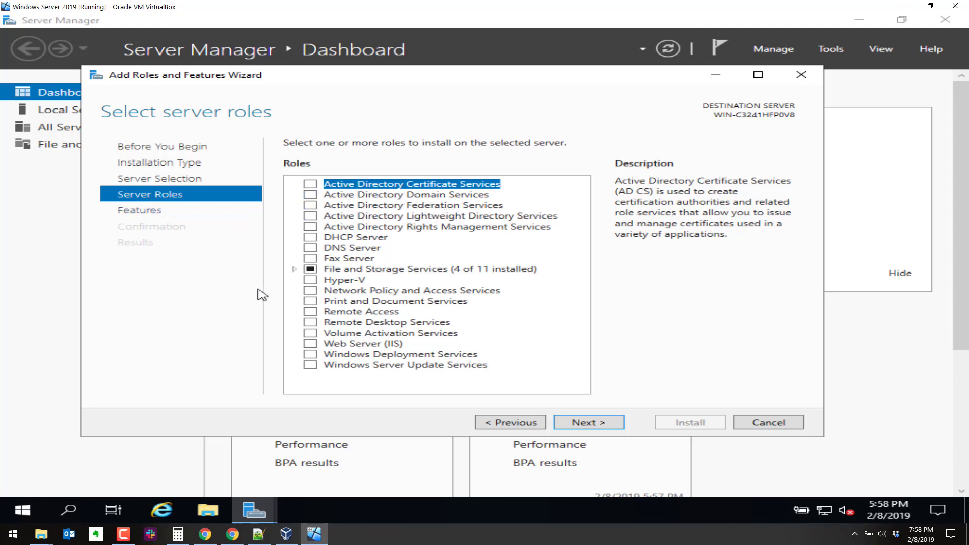
pyautogui.click(293, 269)
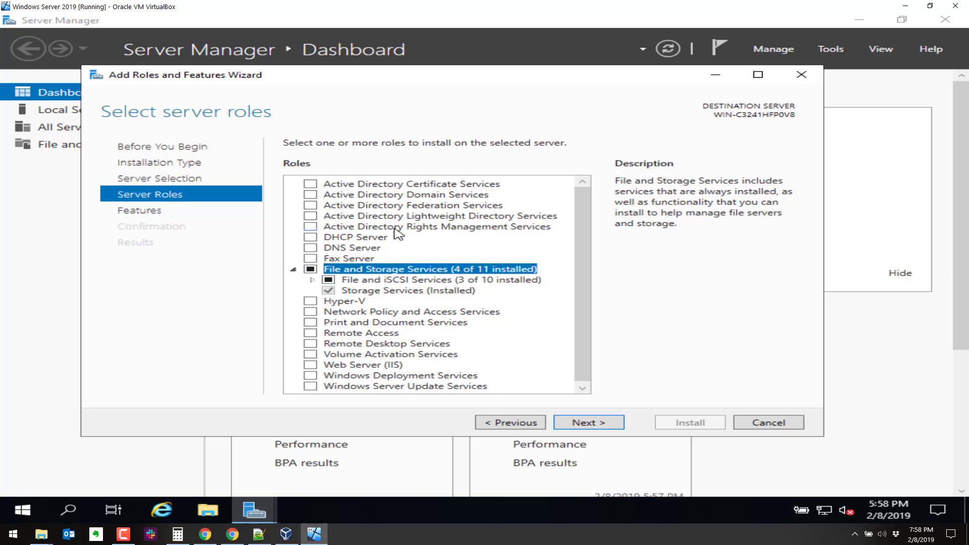
# - Tick Active Directory Domain Services and DNS Server with their tools, accepting the static-IP warning
pyautogui.click(310, 195)
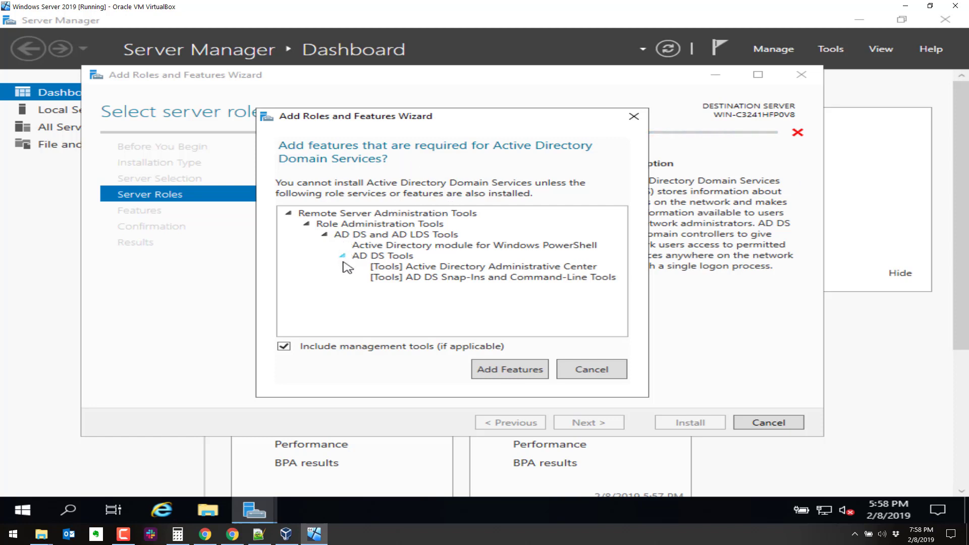
pyautogui.click(504, 372)
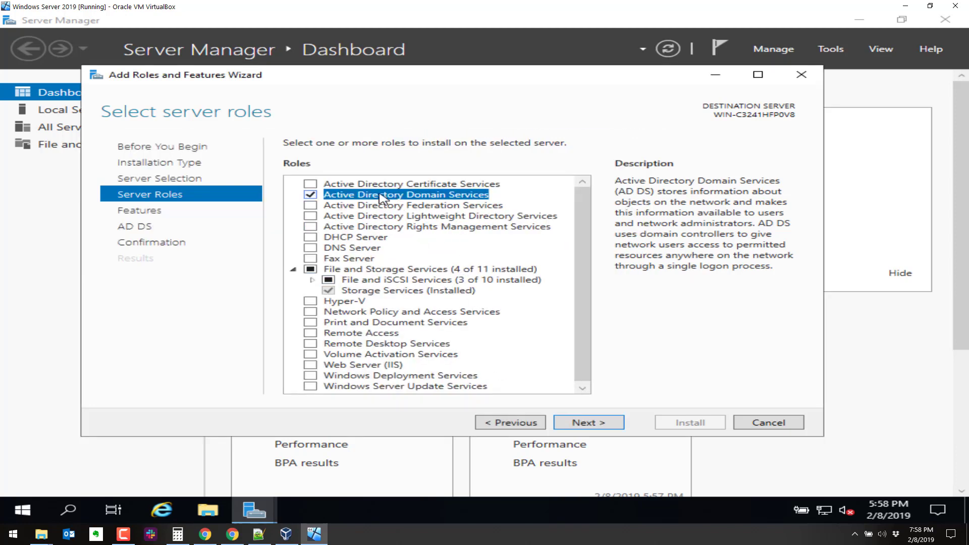
pyautogui.scroll(-1, 322, 253)
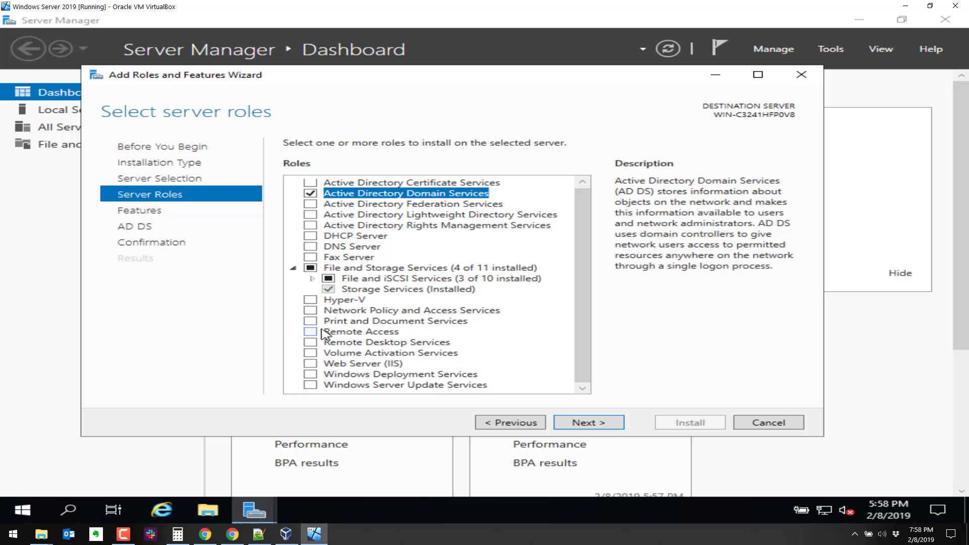
pyautogui.click(309, 248)
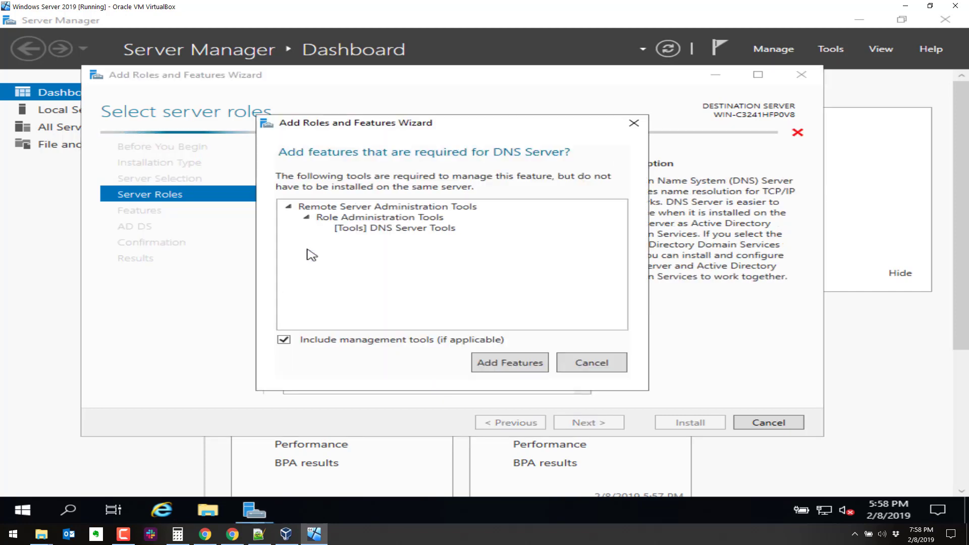
pyautogui.click(500, 363)
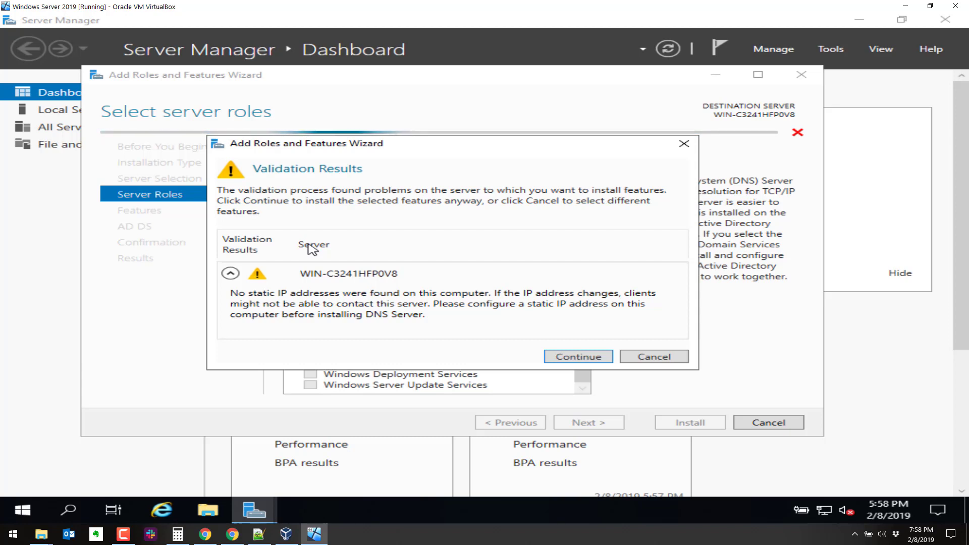
pyautogui.click(578, 357)
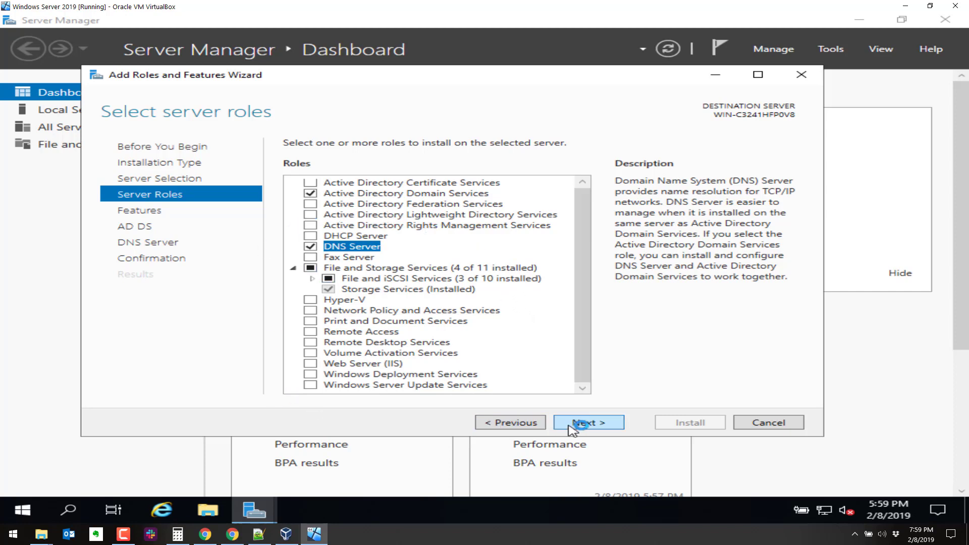
pyautogui.click(585, 425)
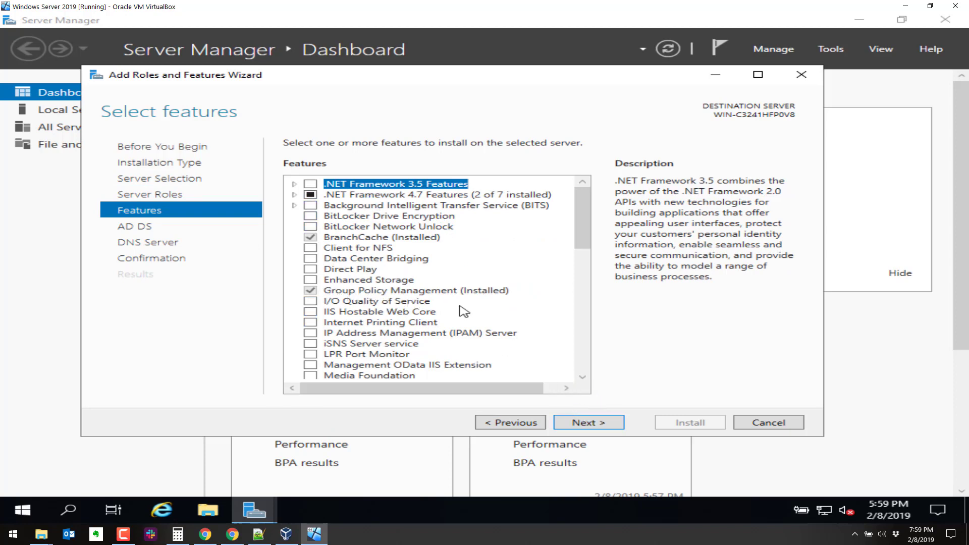
# - Skip past Features and the AD DS and DNS Server pages, then install both roles
pyautogui.click(596, 423)
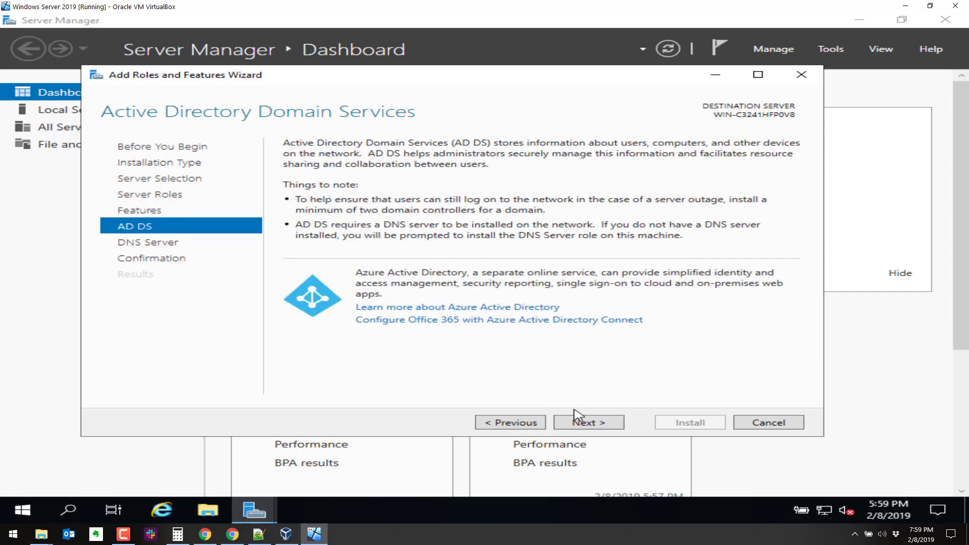
pyautogui.click(591, 425)
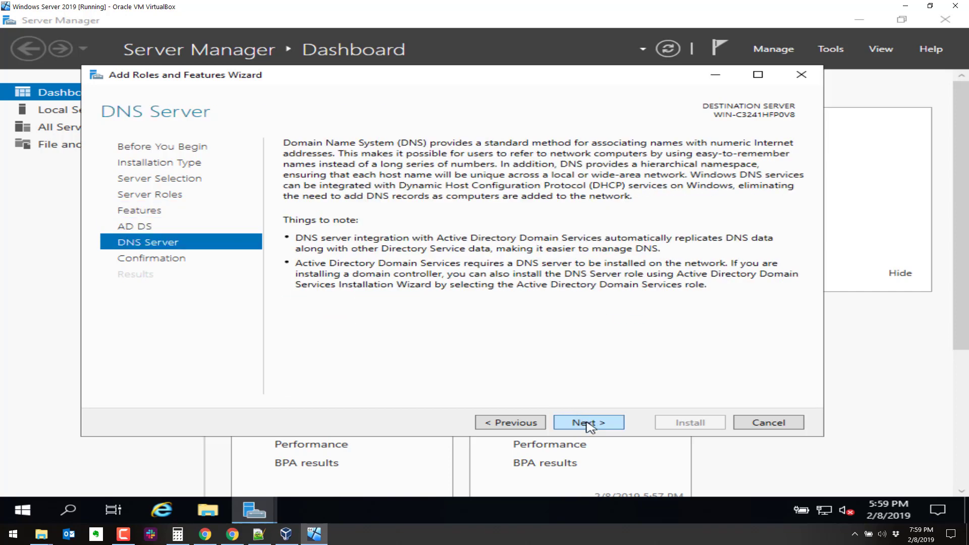
pyautogui.click(589, 426)
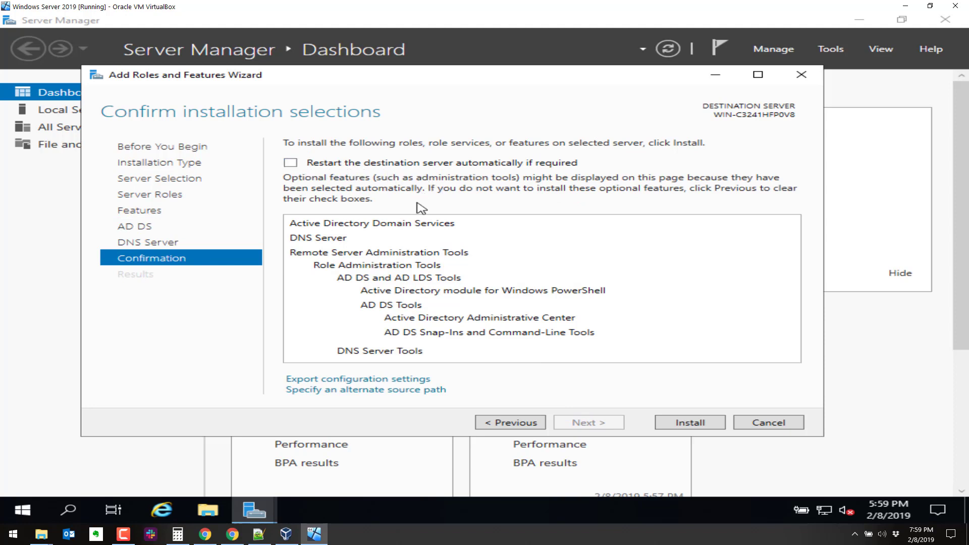
pyautogui.click(689, 423)
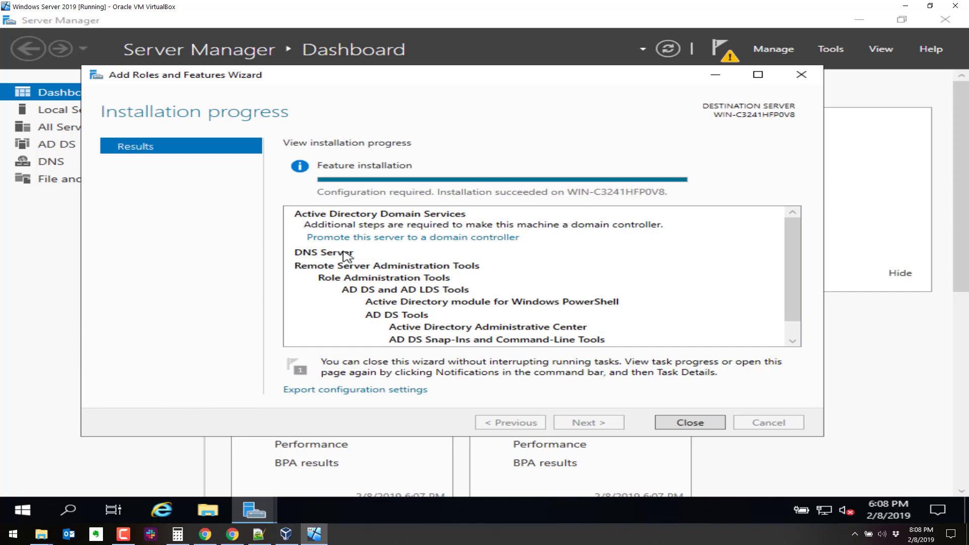
# - Close the Add Roles and Features wizard after a successful installation
pyautogui.scroll(-1, 345, 258)
pyautogui.scroll(1, 345, 259)
pyautogui.click(679, 426)
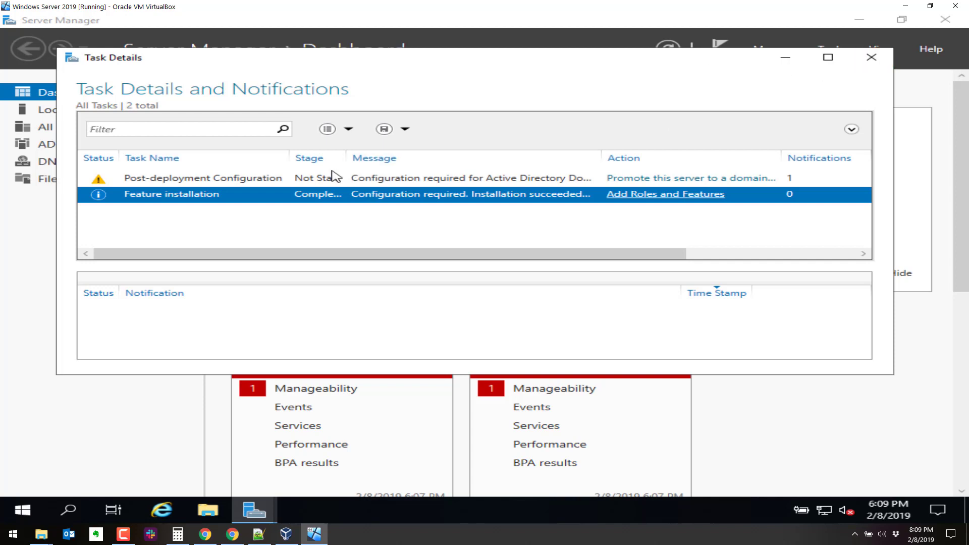
# - Review the post-deployment and feature installation tasks, then close Task Details and Notifications
pyautogui.click(271, 182)
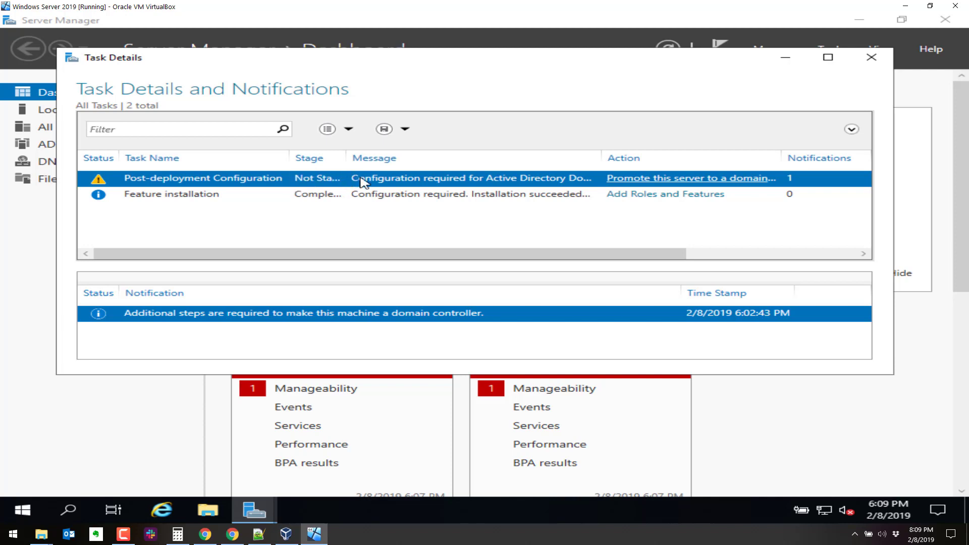
pyautogui.click(301, 198)
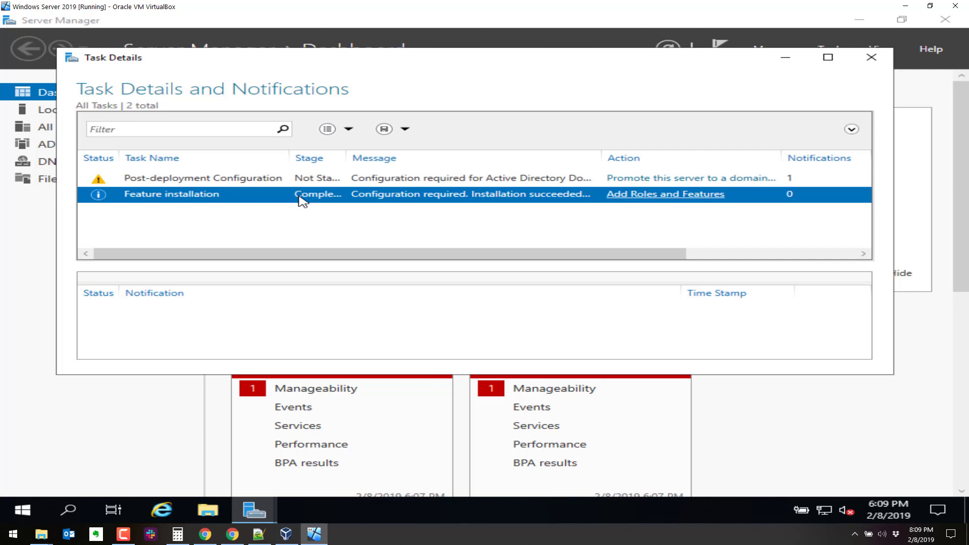
pyautogui.click(648, 196)
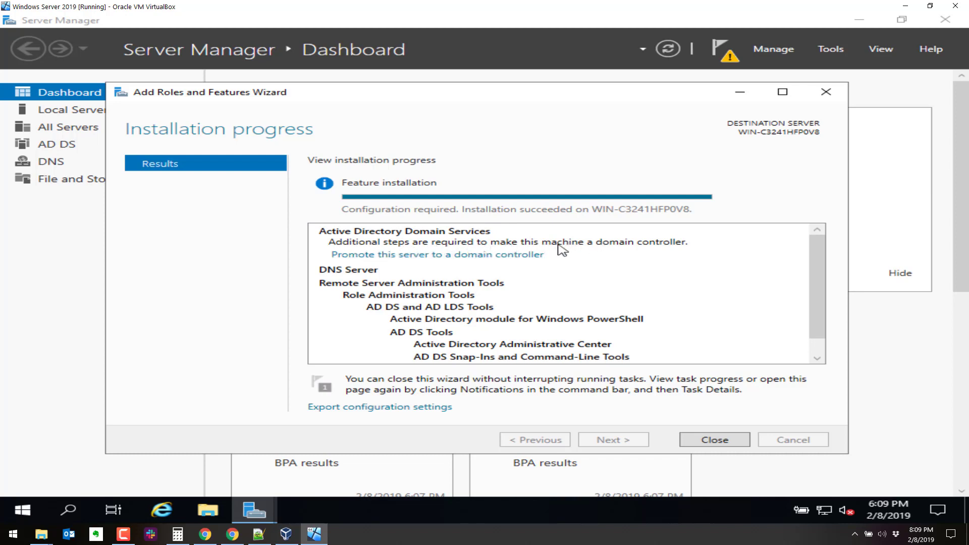
pyautogui.click(717, 439)
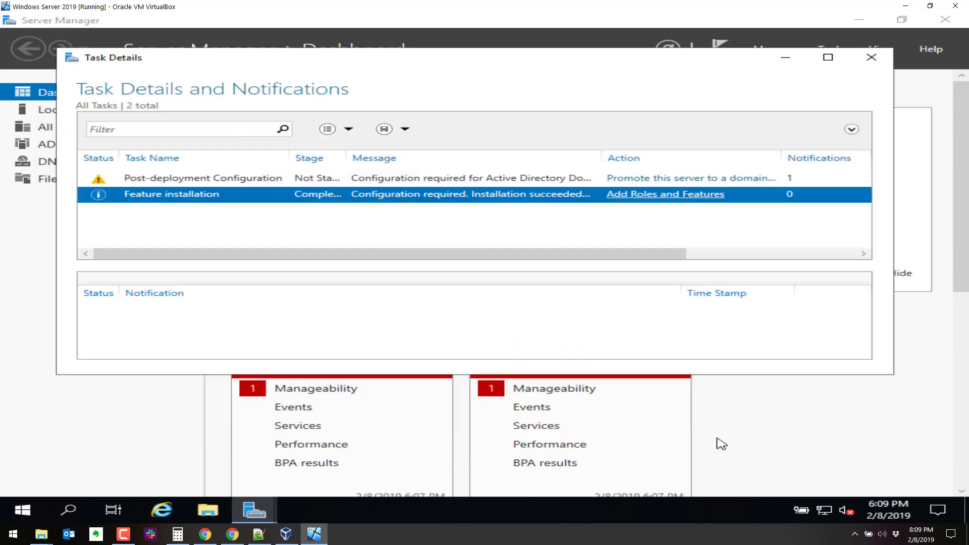
pyautogui.click(887, 50)
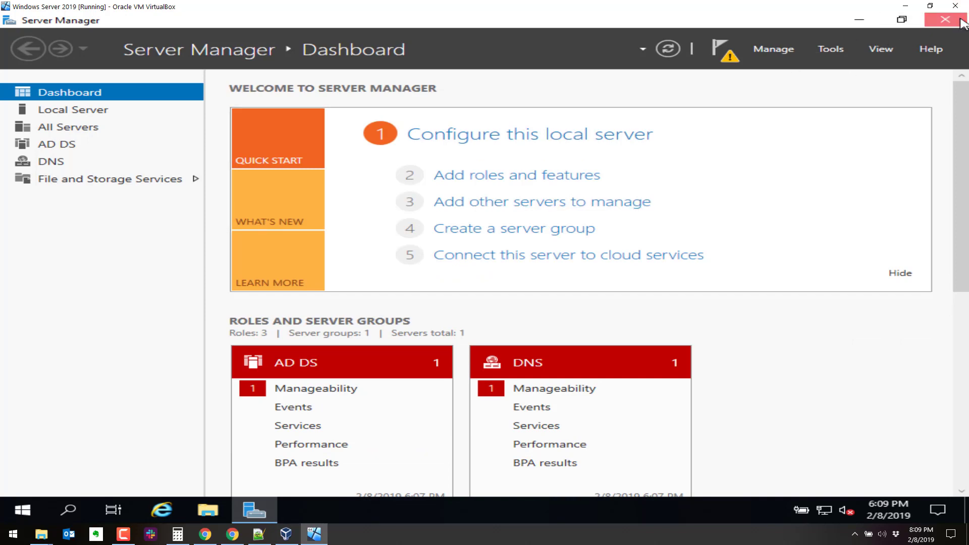
# - Close Server Manager and restart the server with 'Other (Unplanned)' as the reason
pyautogui.click(945, 19)
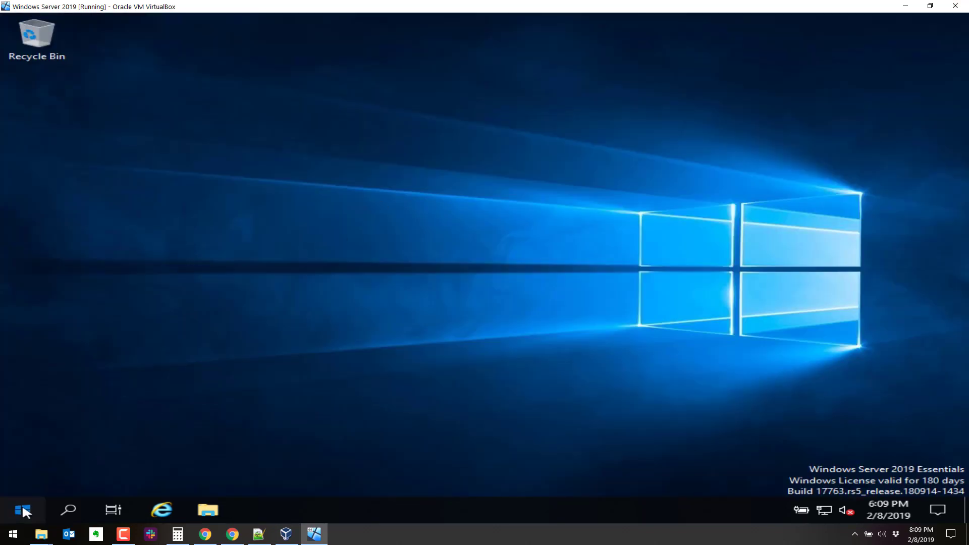
pyautogui.click(23, 506)
pyautogui.click(26, 504)
pyautogui.click(25, 504)
pyautogui.click(25, 482)
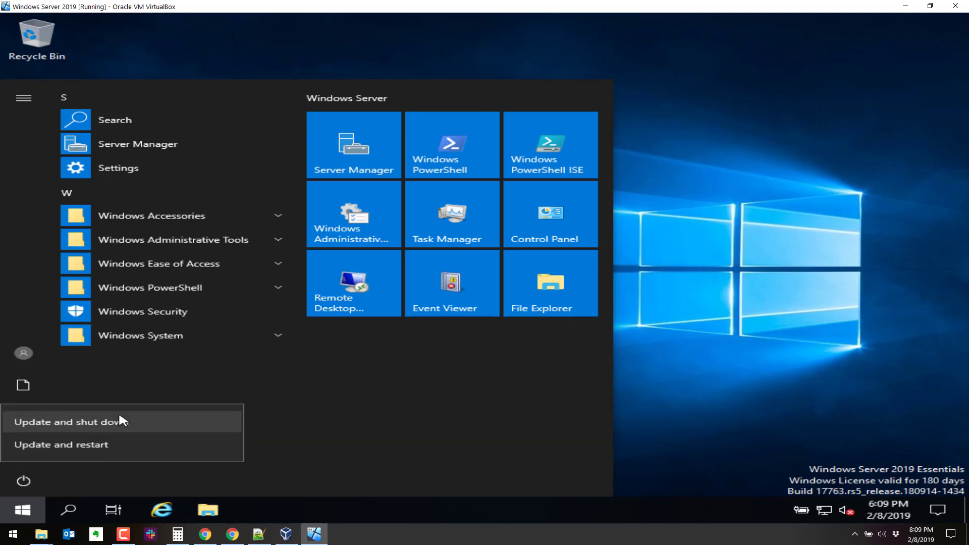
pyautogui.click(108, 441)
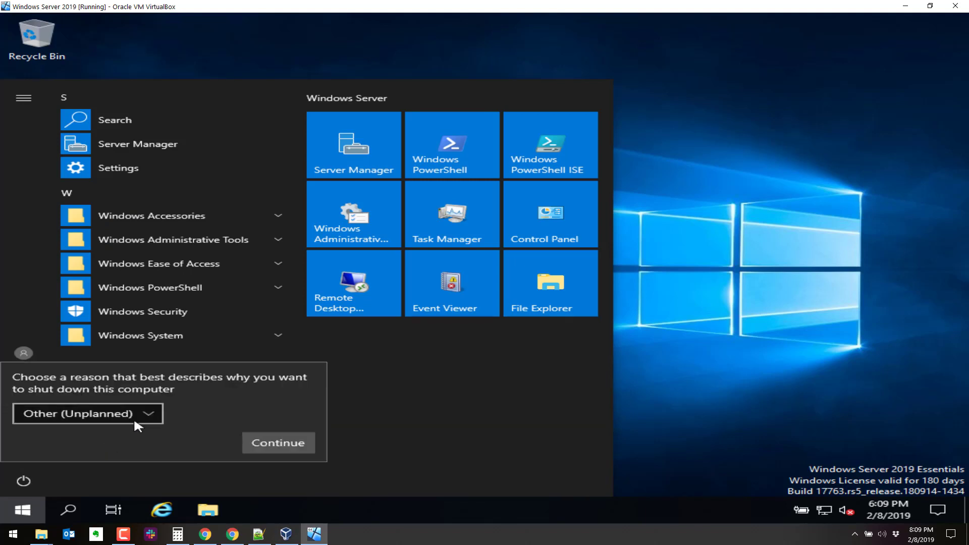
pyautogui.click(135, 417)
pyautogui.click(427, 438)
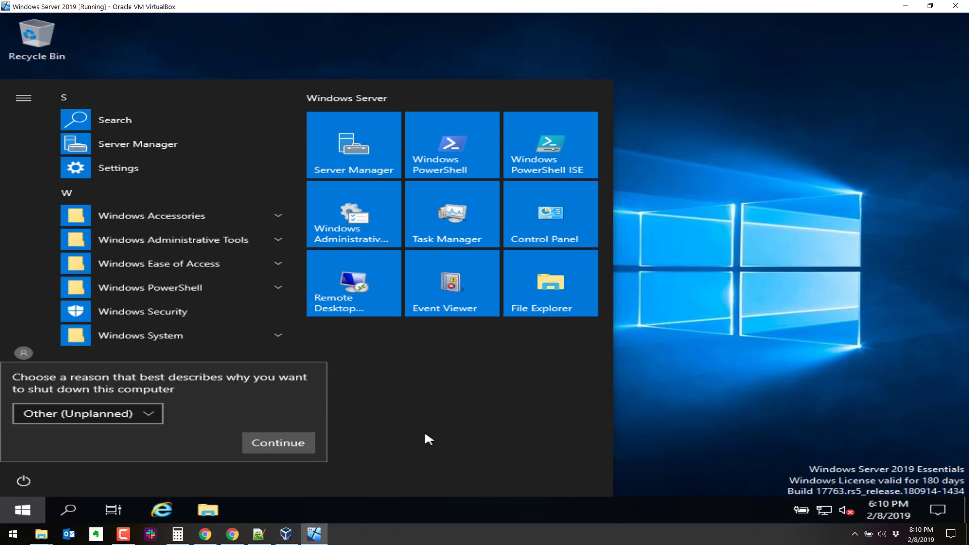
pyautogui.click(282, 444)
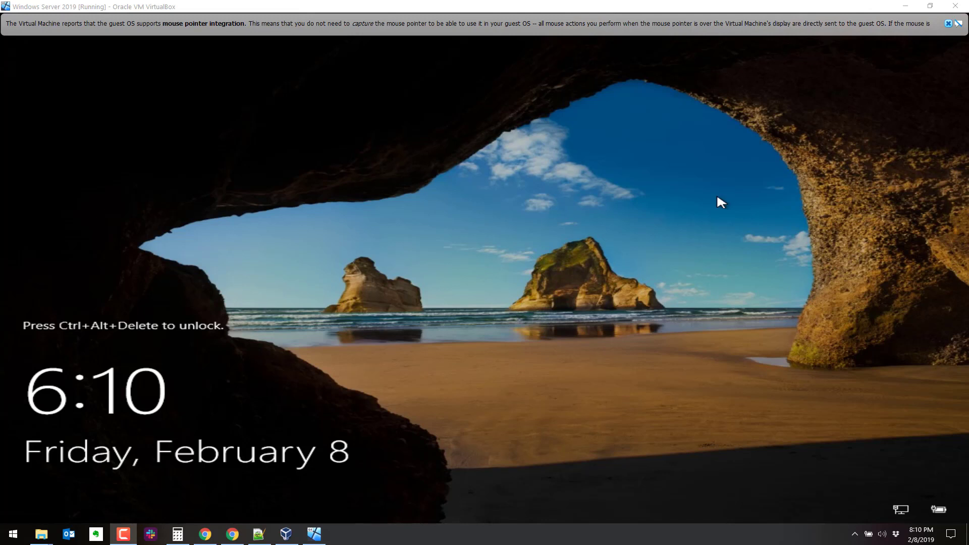
# - Sign back in as Administrator with Ctrl+Alt+Del and the account password
pyautogui.click(615, 235)
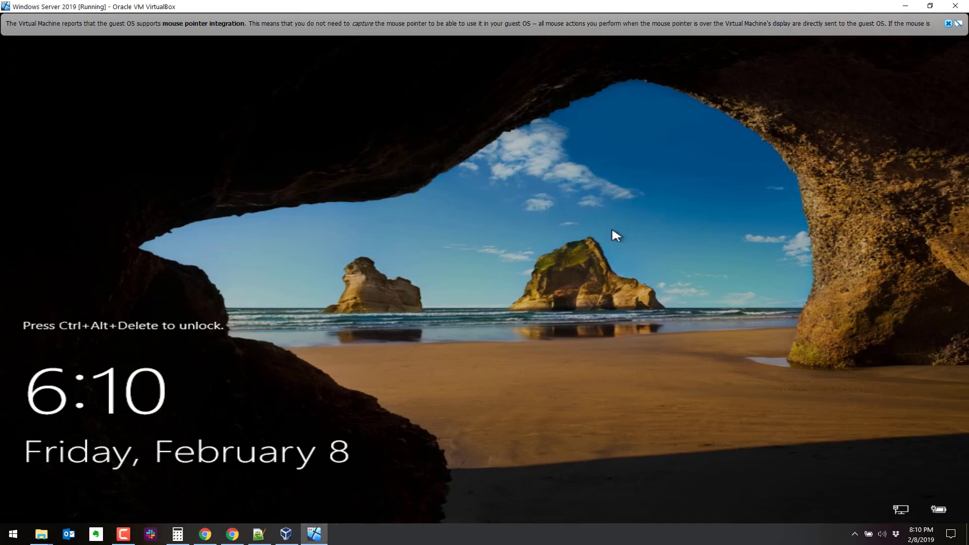
pyautogui.hotkey('ctrl', 'alt', 'Delete')
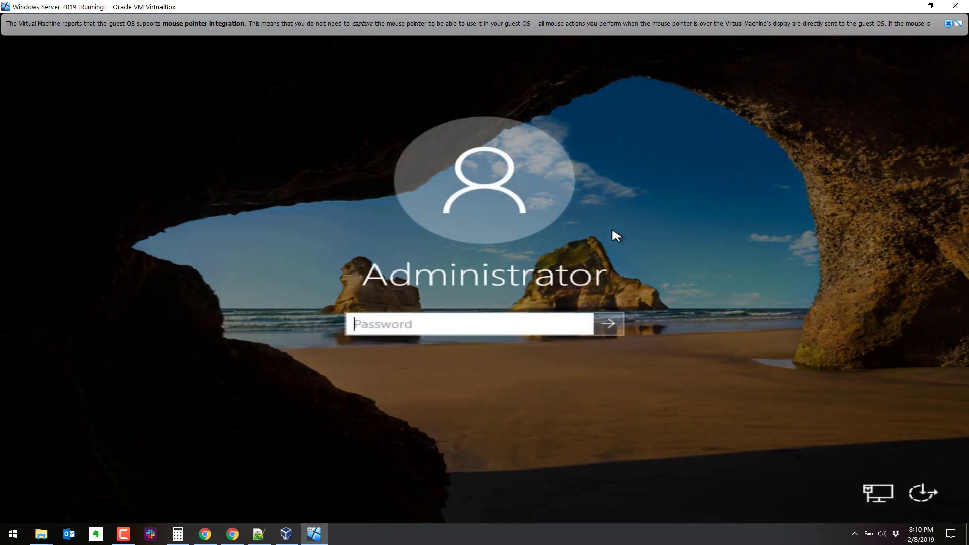
pyautogui.write('•••')
pyautogui.press('BackSpace')
pyautogui.press('BackSpace')
pyautogui.press('BackSpace')
pyautogui.write('•')
pyautogui.write('******')
pyautogui.press('Return')
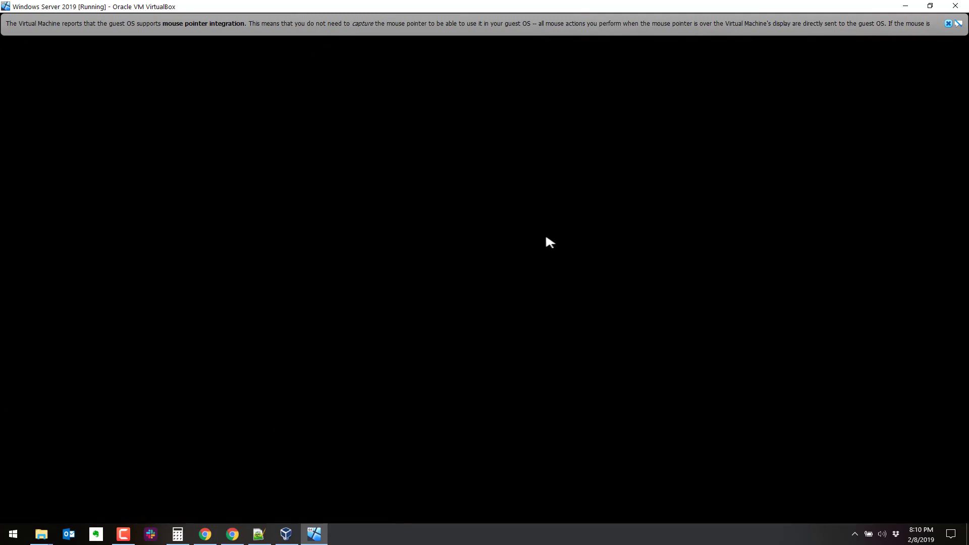
pyautogui.click(949, 23)
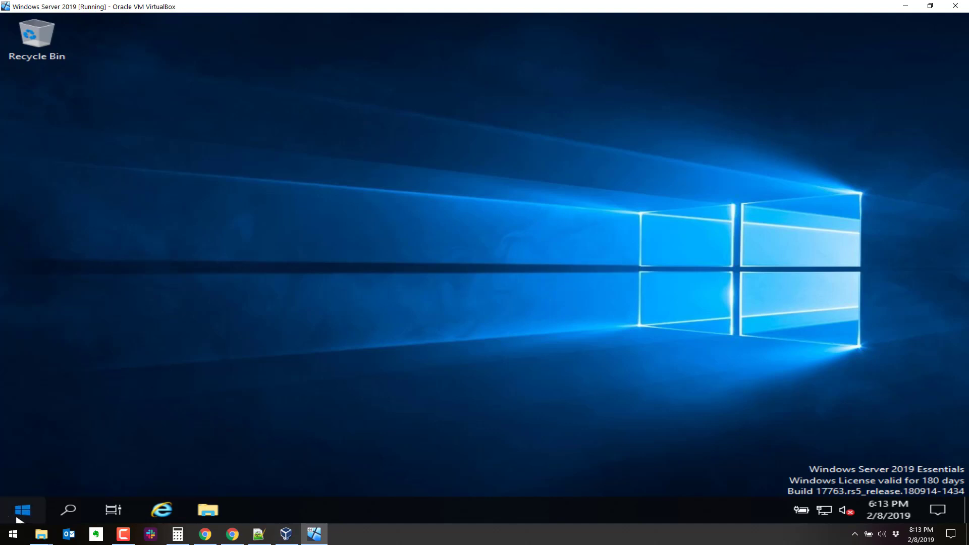
# - Launch Server Manager, permanently dismiss the Windows Admin Center notice, and show pending notifications
pyautogui.click(22, 509)
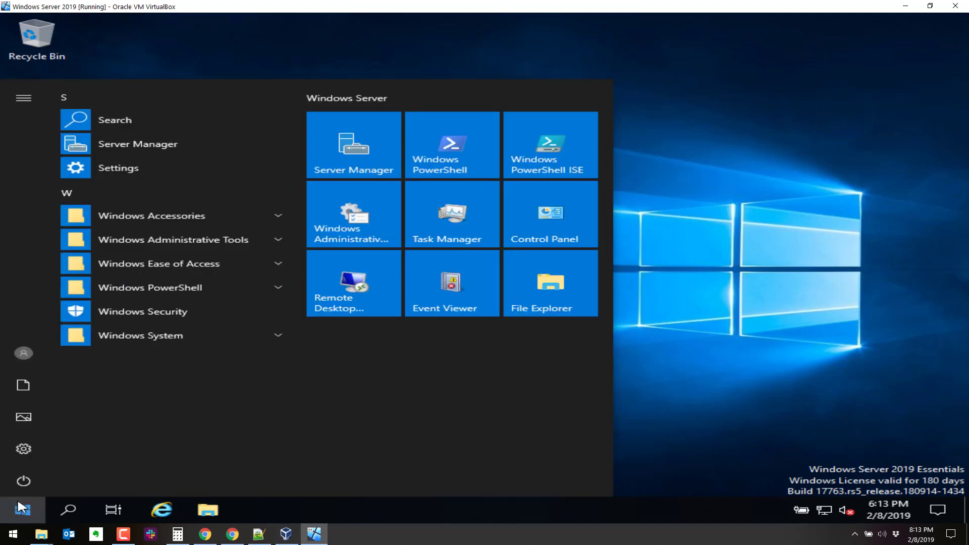
pyautogui.click(112, 145)
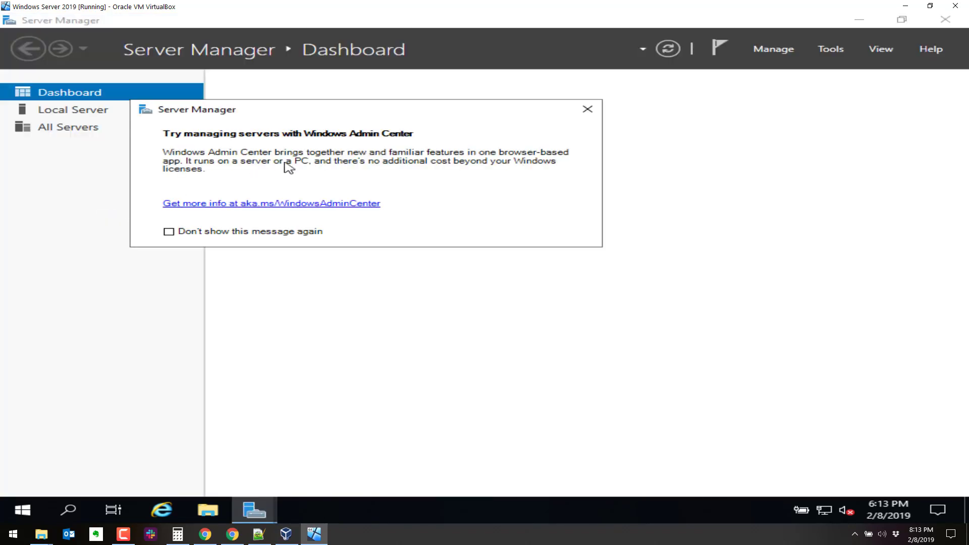
pyautogui.click(303, 231)
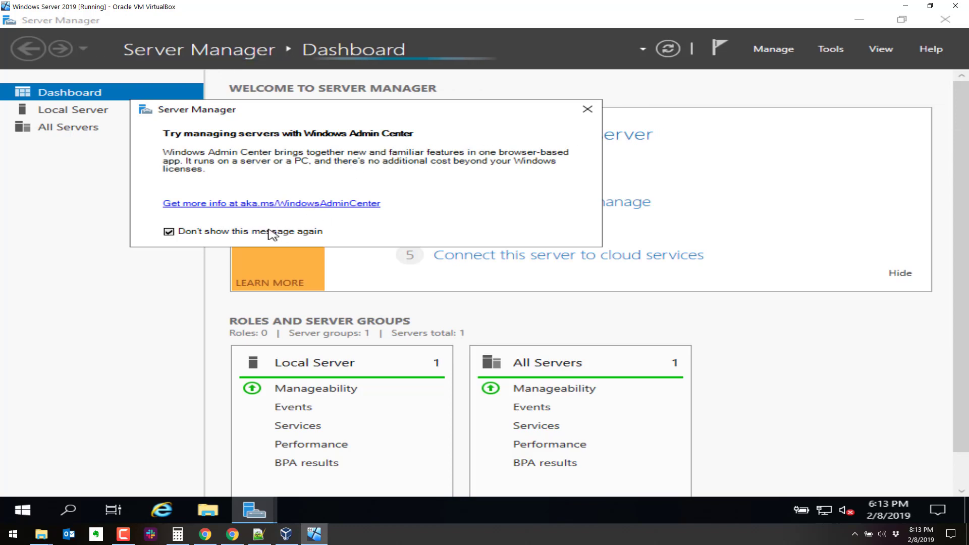
pyautogui.click(587, 109)
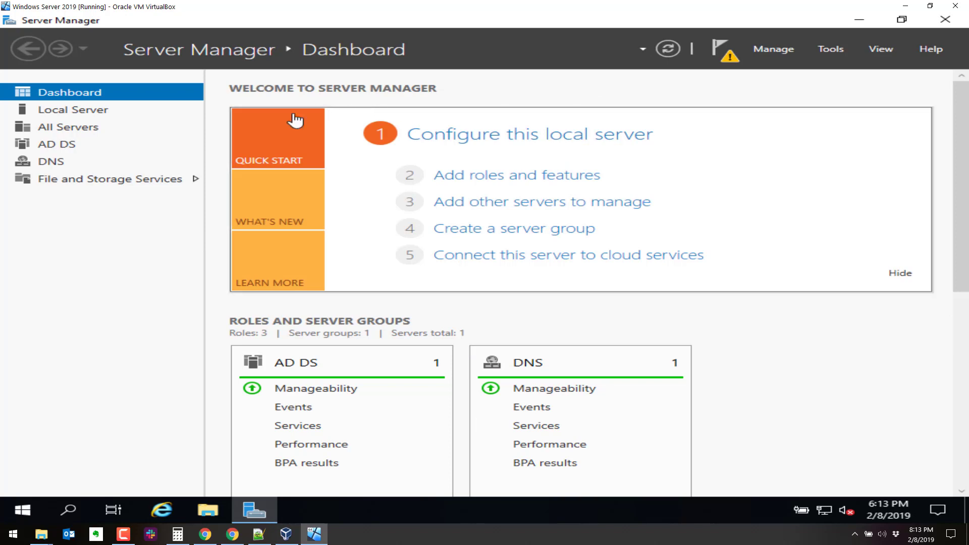
pyautogui.click(727, 54)
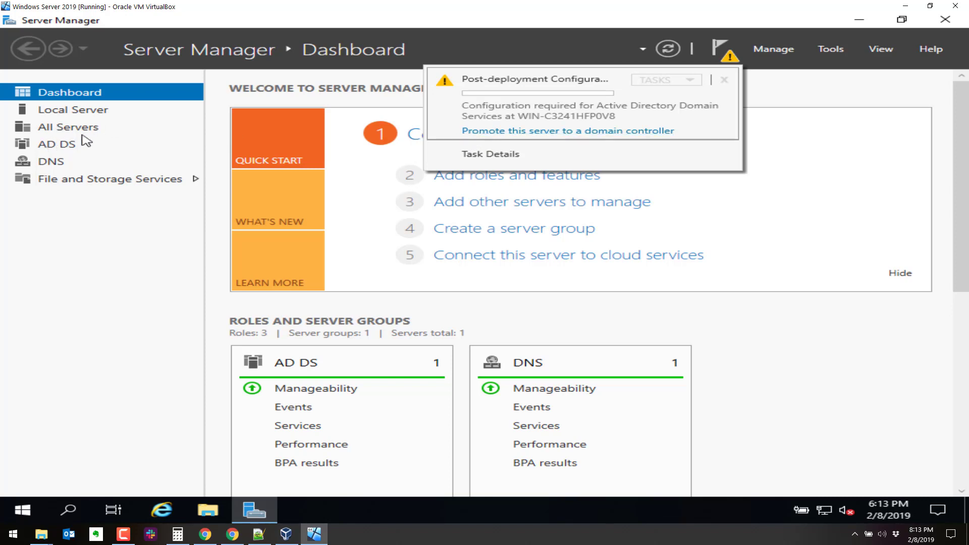
# - Promote the server by adding a new forest with root domain ilovecats.local
pyautogui.click(526, 131)
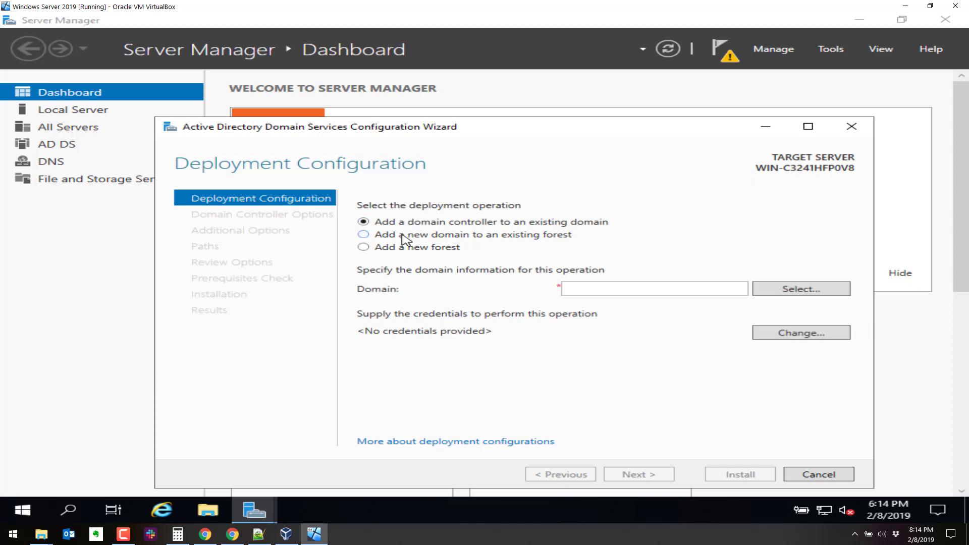
pyautogui.click(365, 247)
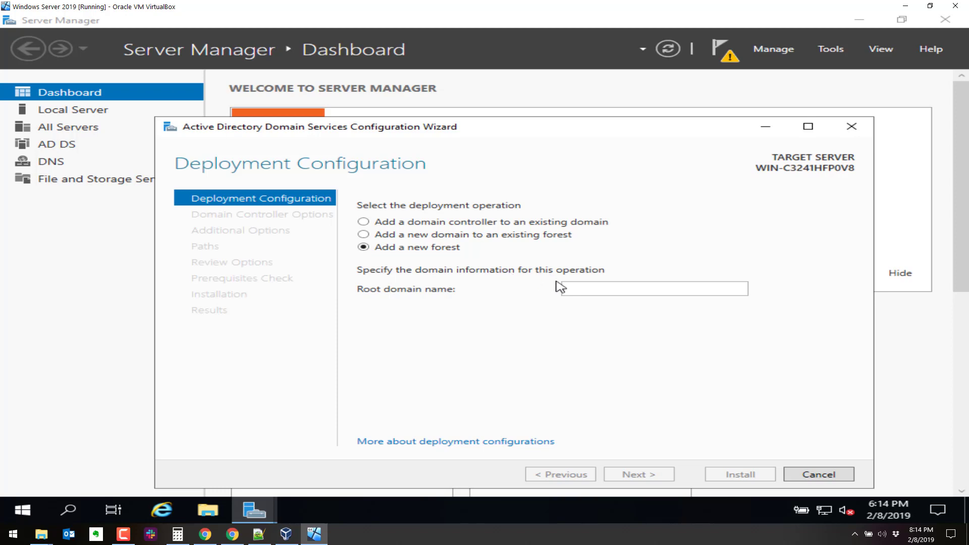
pyautogui.click(583, 288)
pyautogui.write('ilovecats.local')
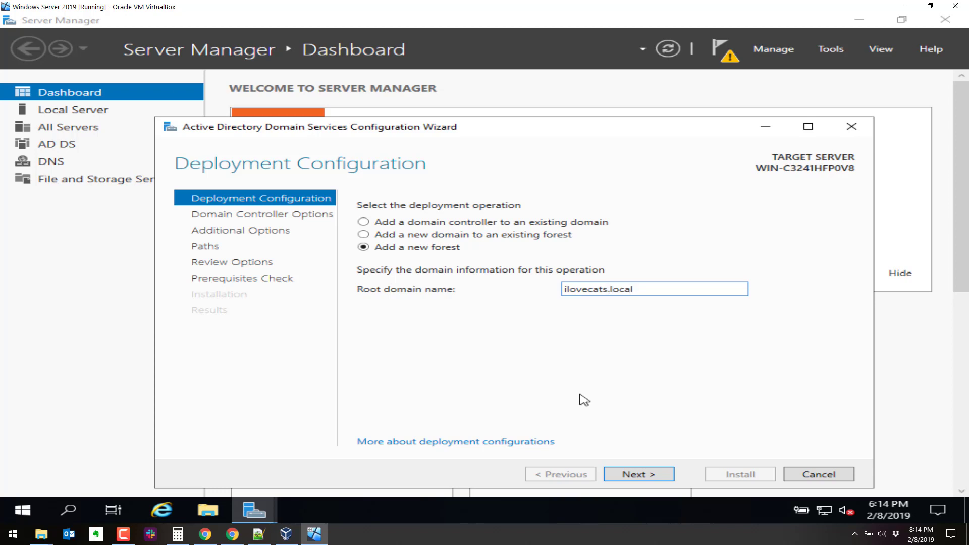
pyautogui.click(637, 474)
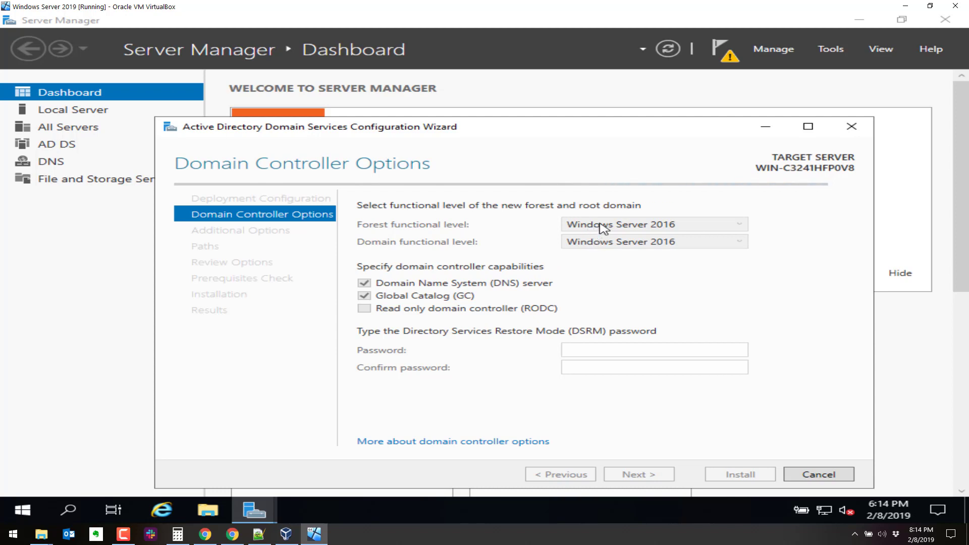
# - Keep the forest and domain functional levels at Windows Server 2016
pyautogui.click(626, 226)
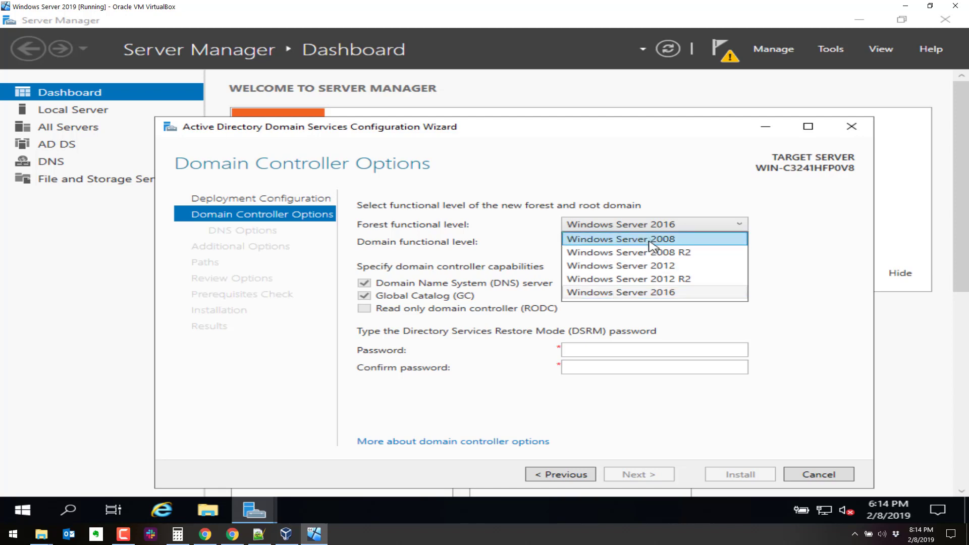
pyautogui.click(617, 292)
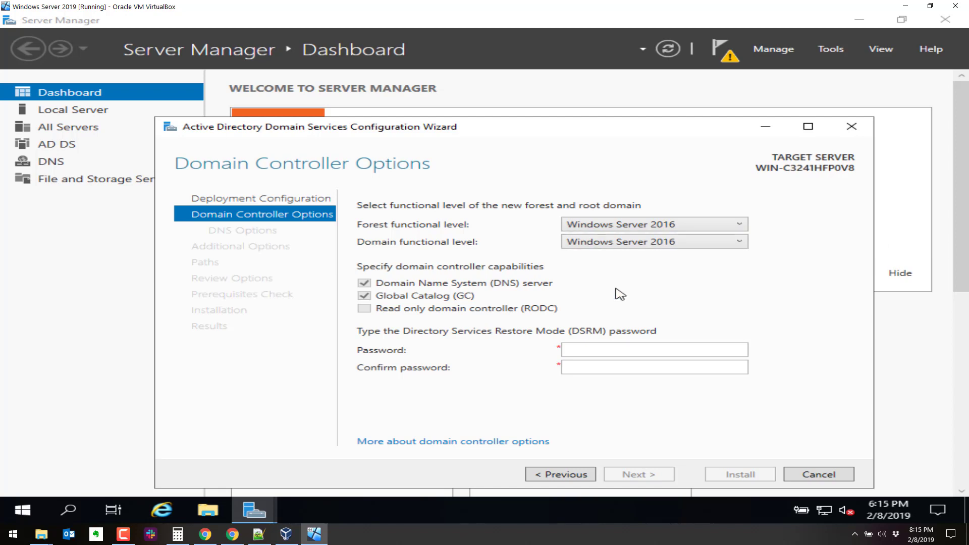
pyautogui.click(614, 226)
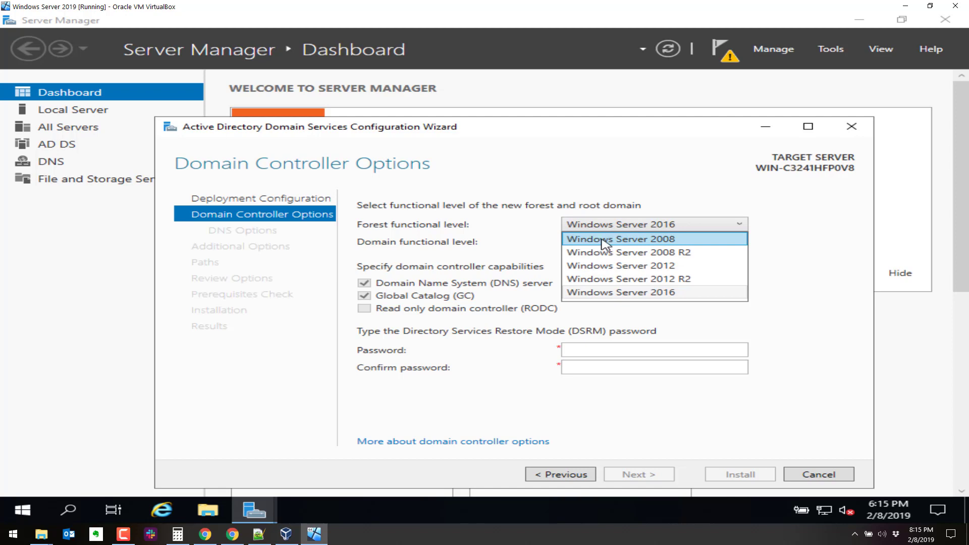
pyautogui.click(586, 296)
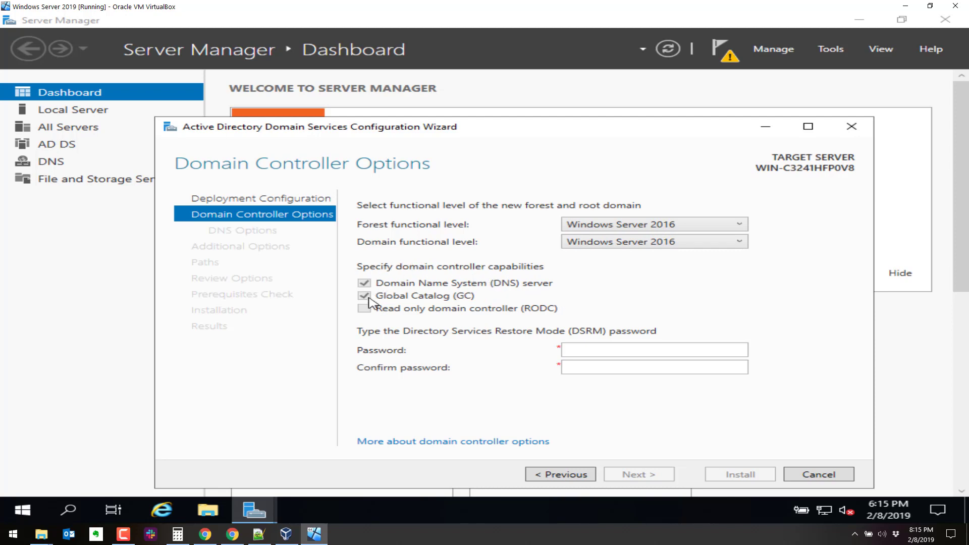
# - Enter and confirm the Directory Services Restore Mode password, then continue
pyautogui.click(618, 350)
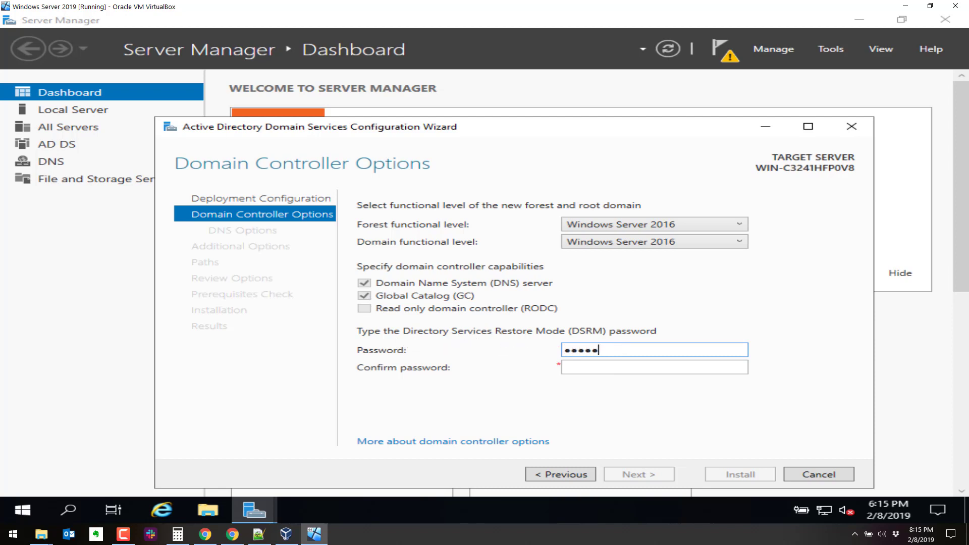
pyautogui.write('●●●●●●●●●●')
pyautogui.press('Tab')
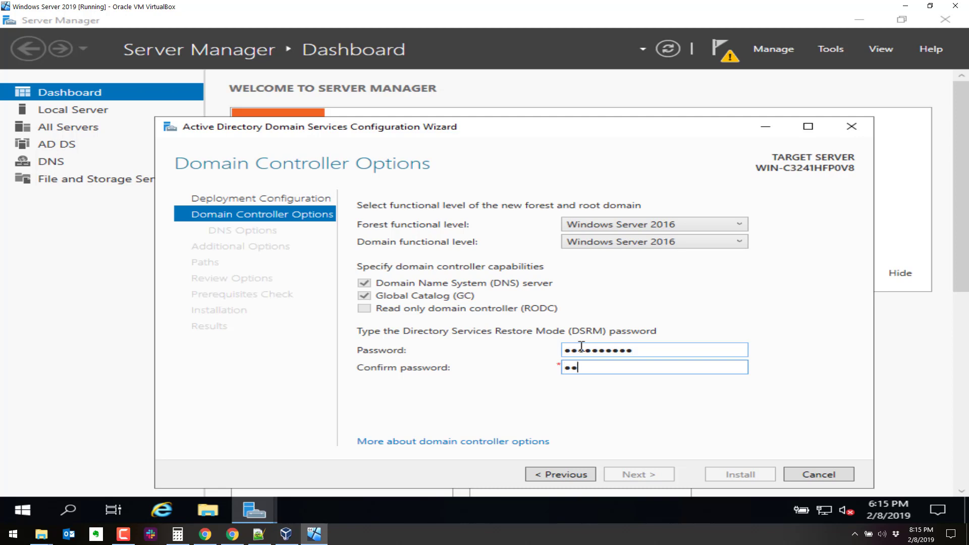
pyautogui.write('●●●●●●●●●●')
pyautogui.press('Return')
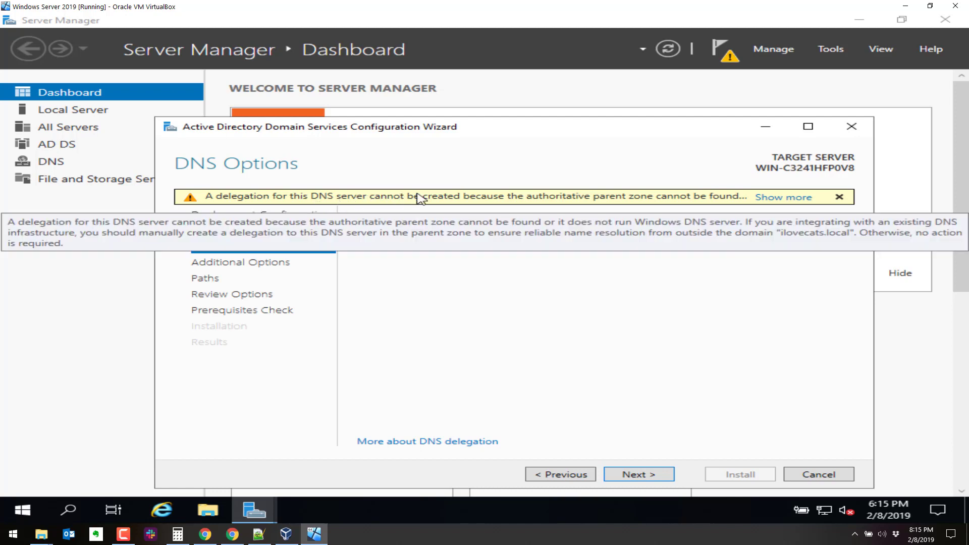
# - Read and dismiss the DNS delegation warning, then continue past DNS Options
pyautogui.click(788, 198)
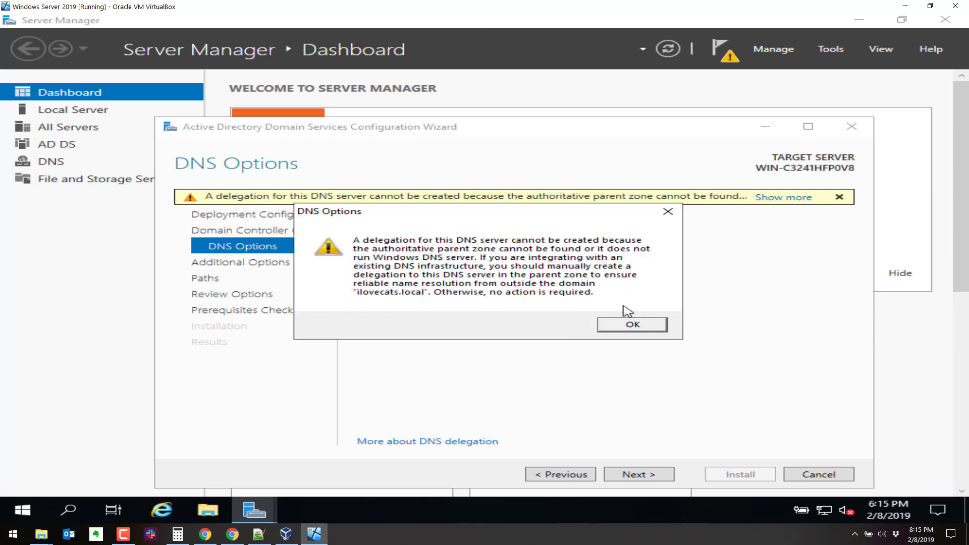
pyautogui.click(633, 325)
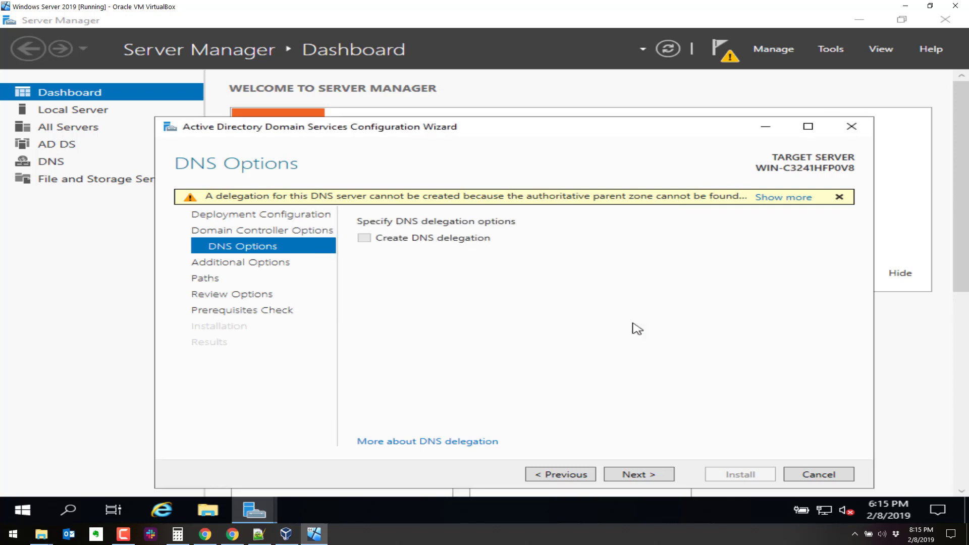
pyautogui.click(639, 475)
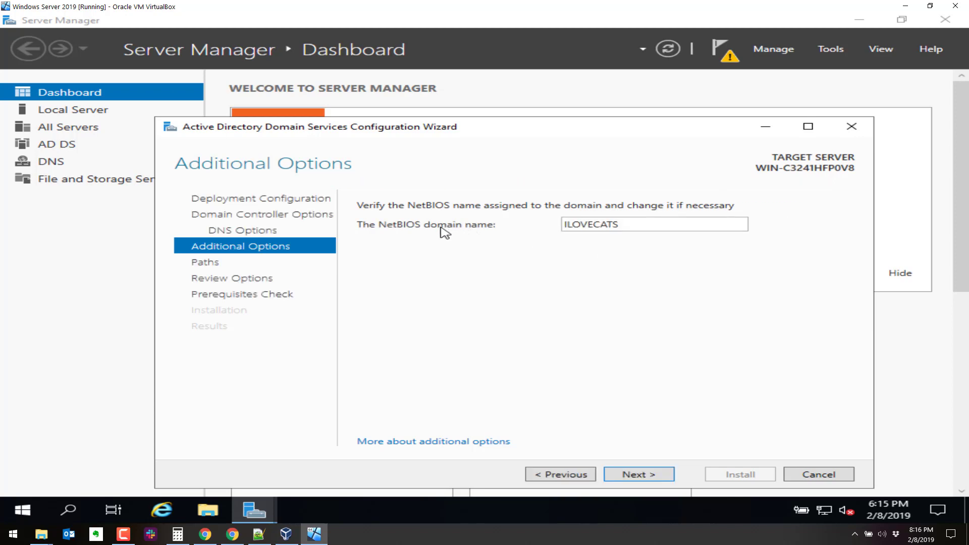
# - Accept NetBIOS name ILOVECATS and default paths, review options, and run the prerequisites check
pyautogui.click(643, 475)
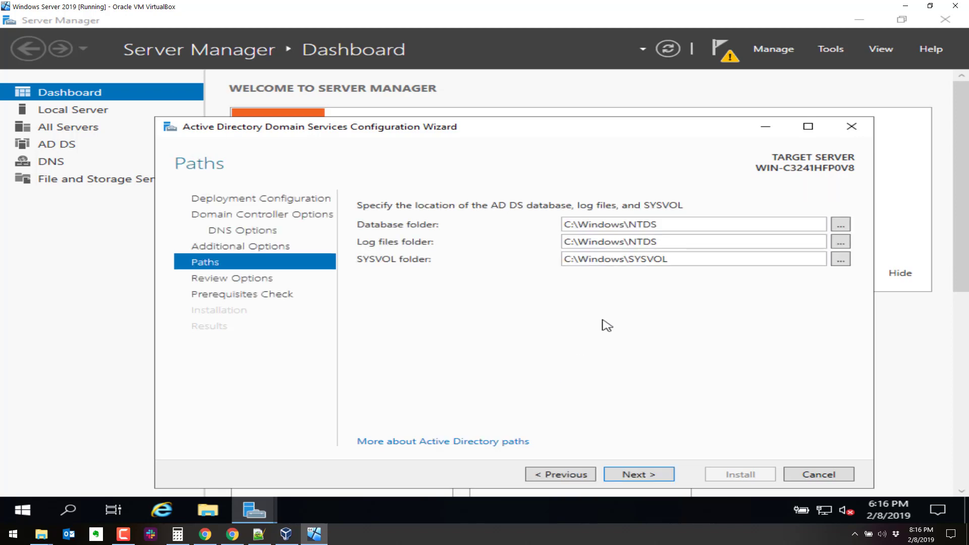
pyautogui.click(635, 476)
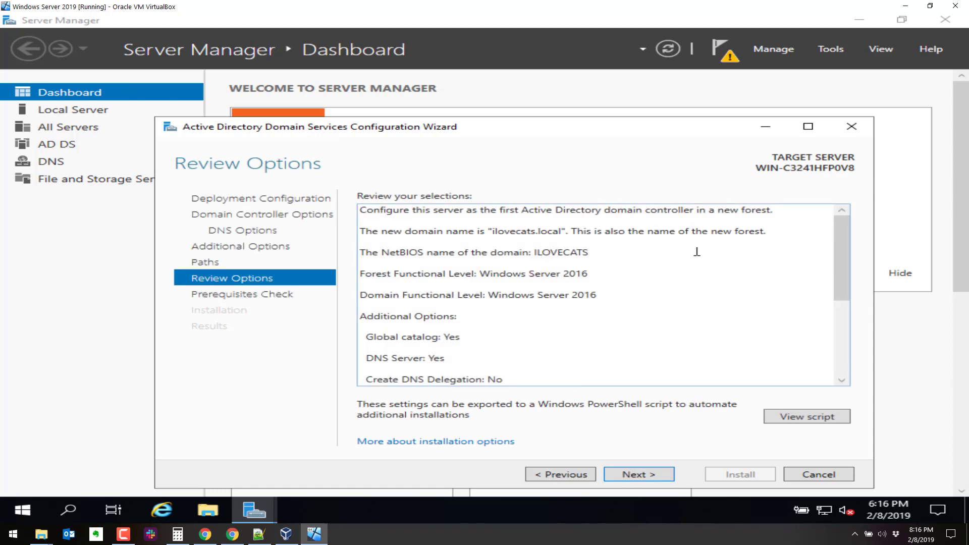
pyautogui.moveTo(831, 244)
pyautogui.mouseDown()
pyautogui.moveTo(834, 351)
pyautogui.moveTo(828, 226)
pyautogui.mouseUp()
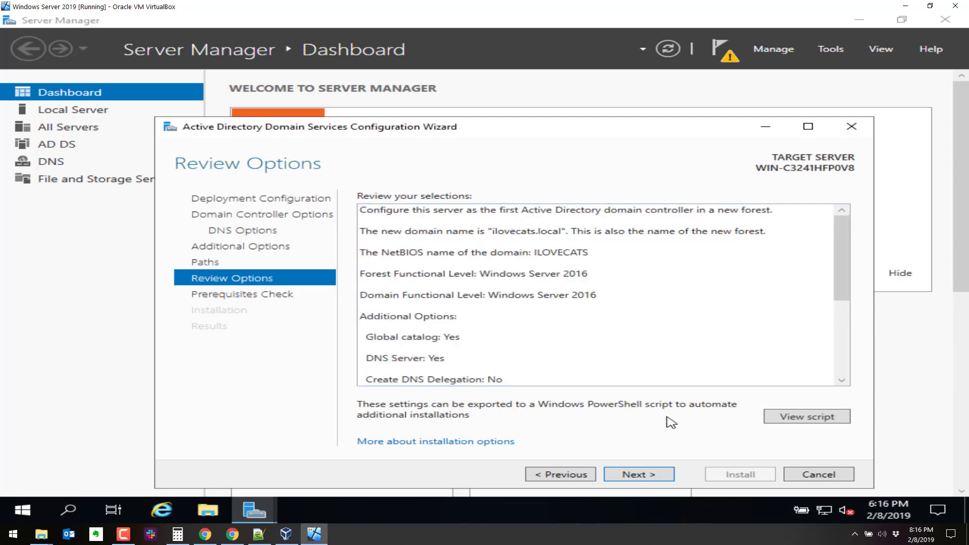
pyautogui.click(652, 474)
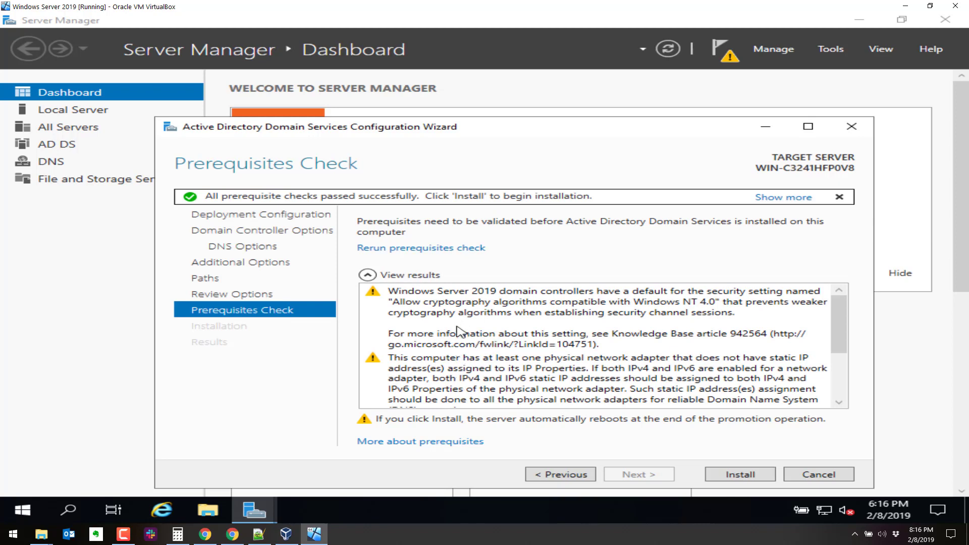
# - Start the AD DS installation to promote the server to a domain controller
pyautogui.click(738, 473)
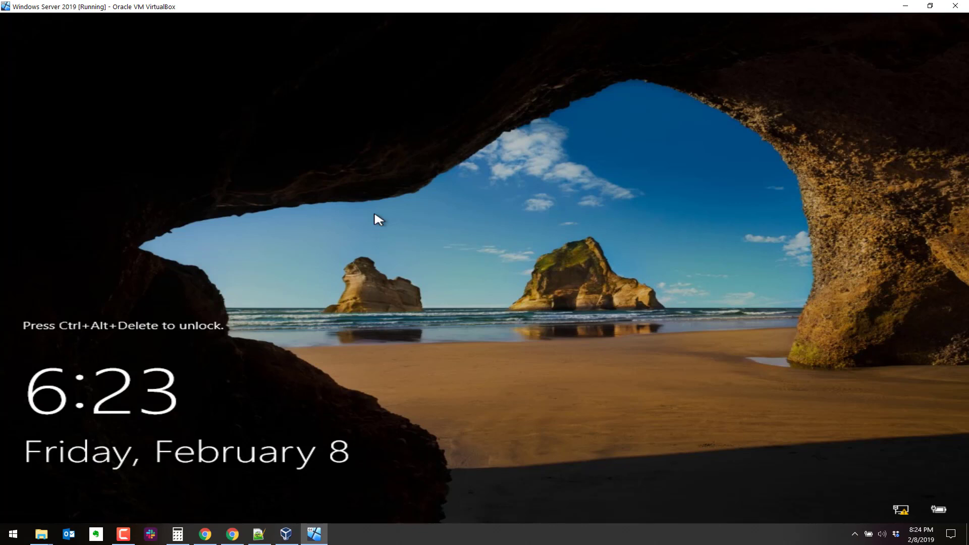
# - Sign in as ILOVECATS\Administrator using Ctrl+Alt+Del and the account password
pyautogui.hotkey('ctrl', 'alt', 'Delete')
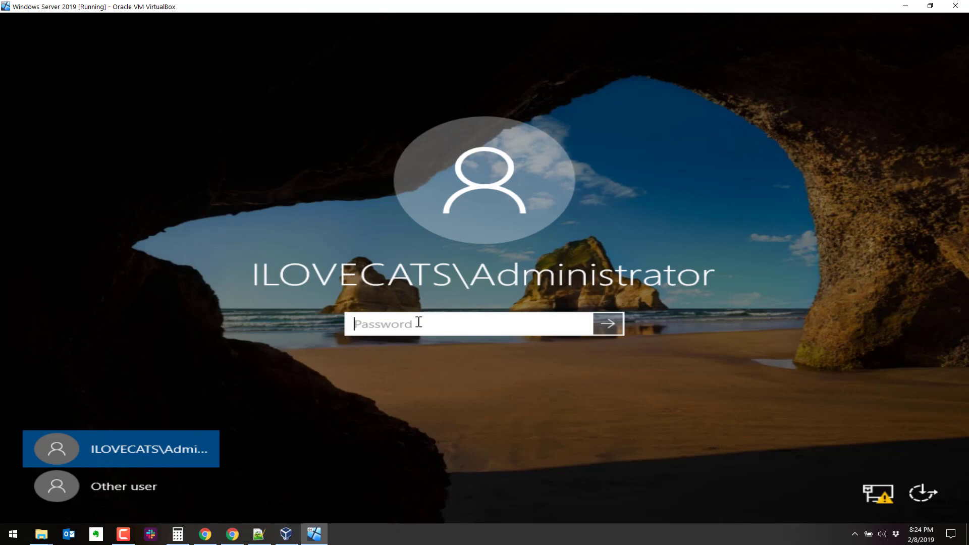
pyautogui.write('••')
pyautogui.press('Return')
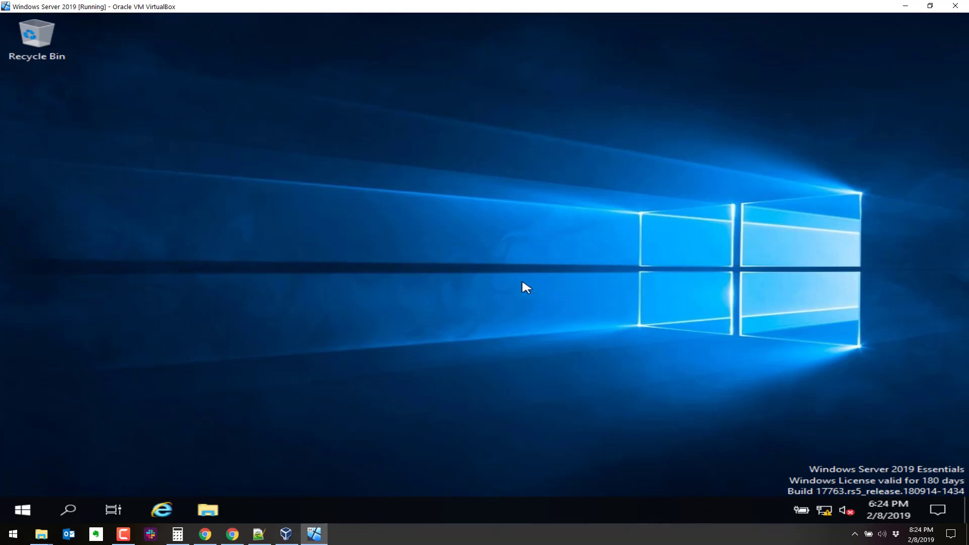
# - Launch DNS Manager from Windows Administrative Tools in the Start menu
pyautogui.click(32, 503)
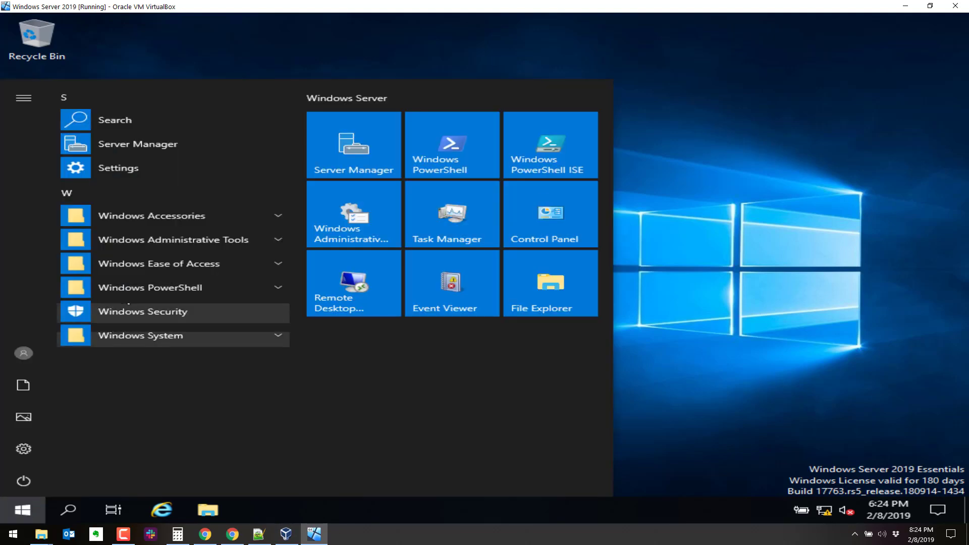
pyautogui.click(158, 240)
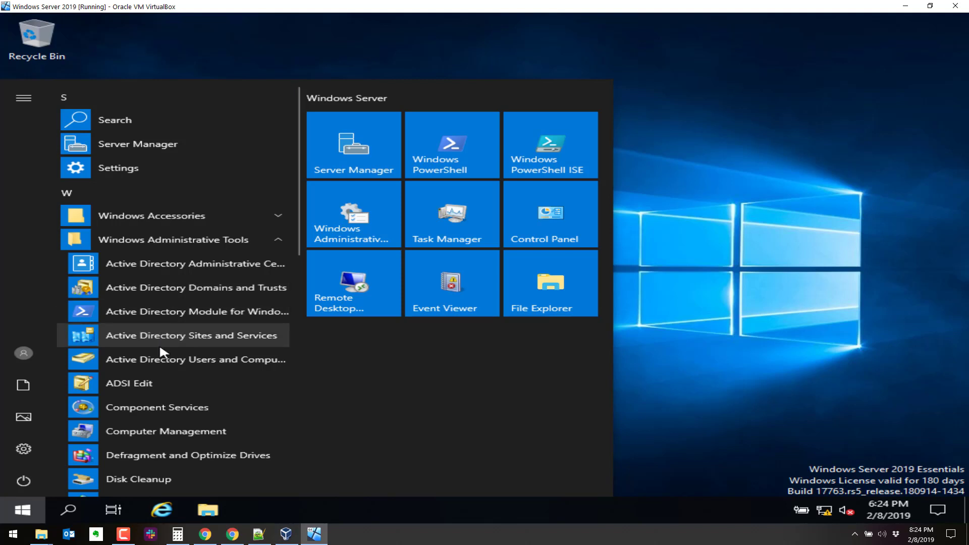
pyautogui.scroll(-3, 160, 350)
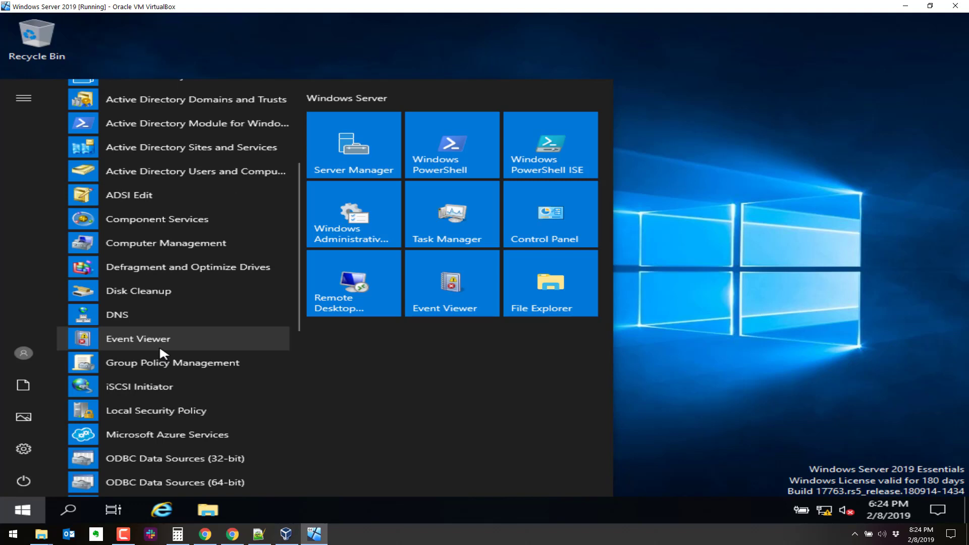
pyautogui.click(135, 314)
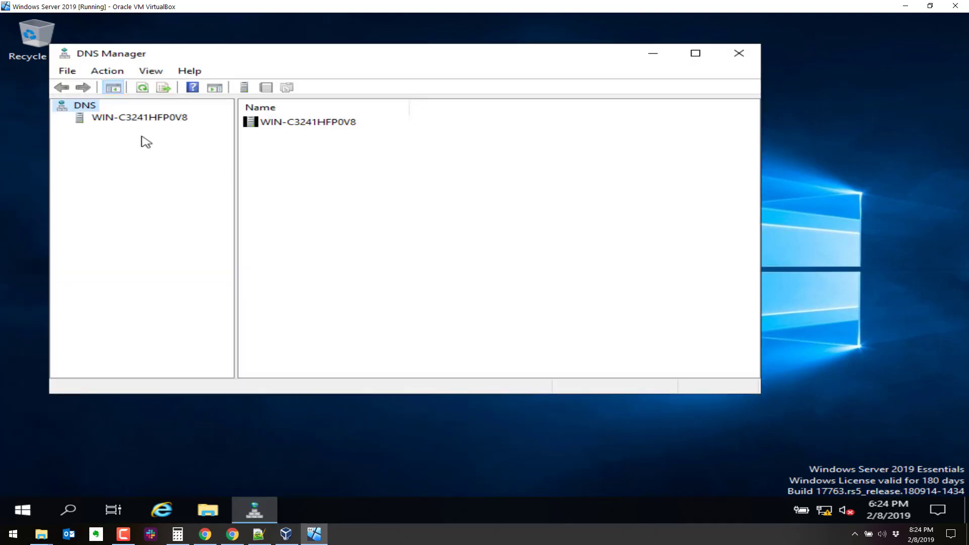
# - Expand the server, Forward Lookup Zones and ilovecats.local, then widen the tree pane and window
pyautogui.click(131, 120)
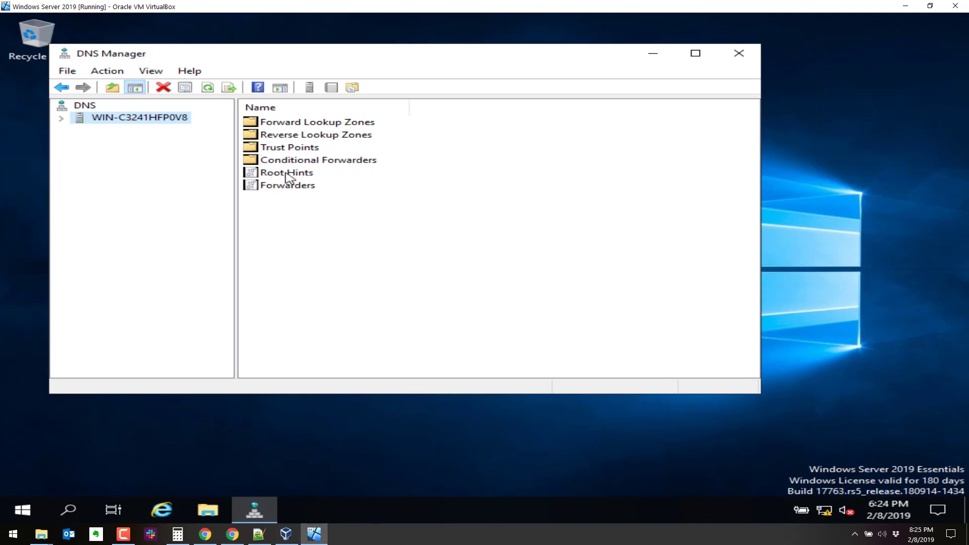
pyautogui.click(60, 119)
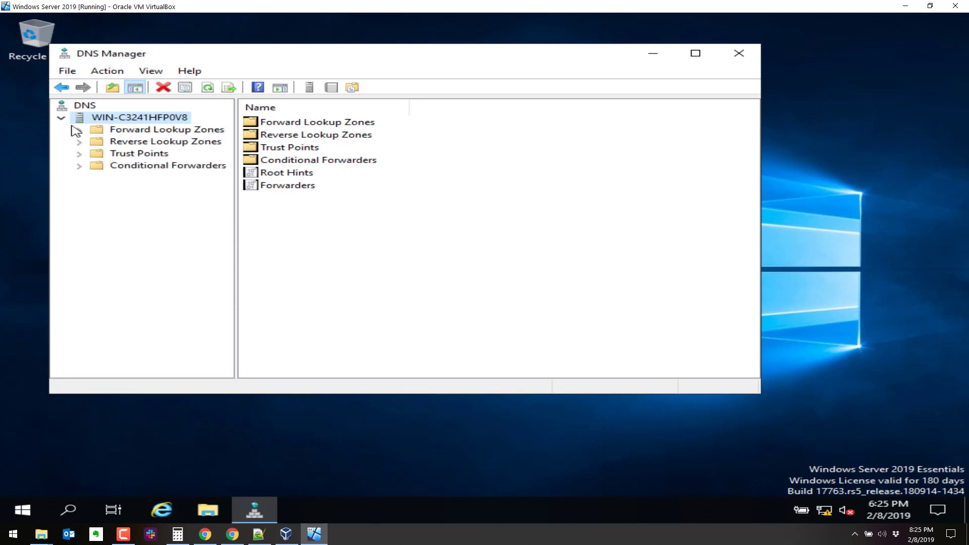
pyautogui.click(83, 133)
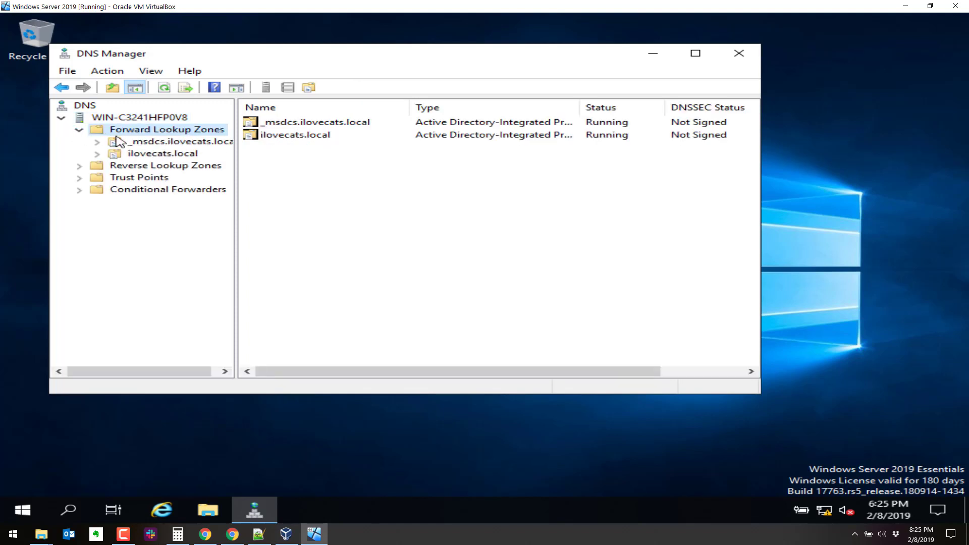
pyautogui.click(152, 155)
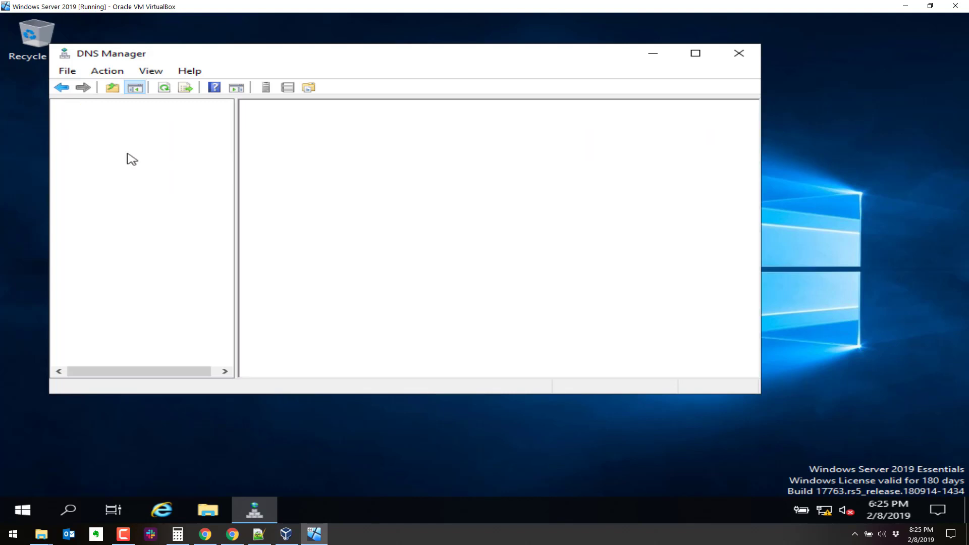
pyautogui.click(97, 154)
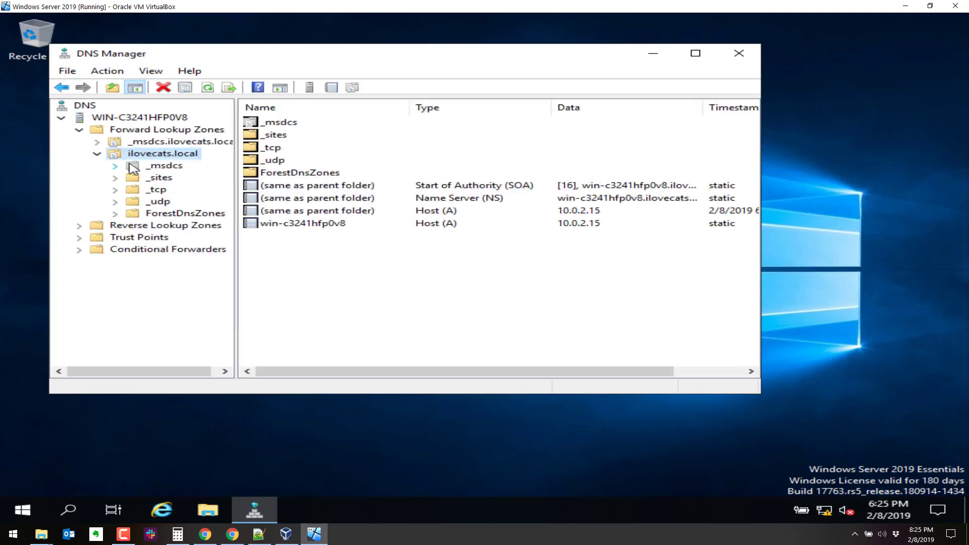
pyautogui.moveTo(409, 108); pyautogui.dragTo(320, 223)
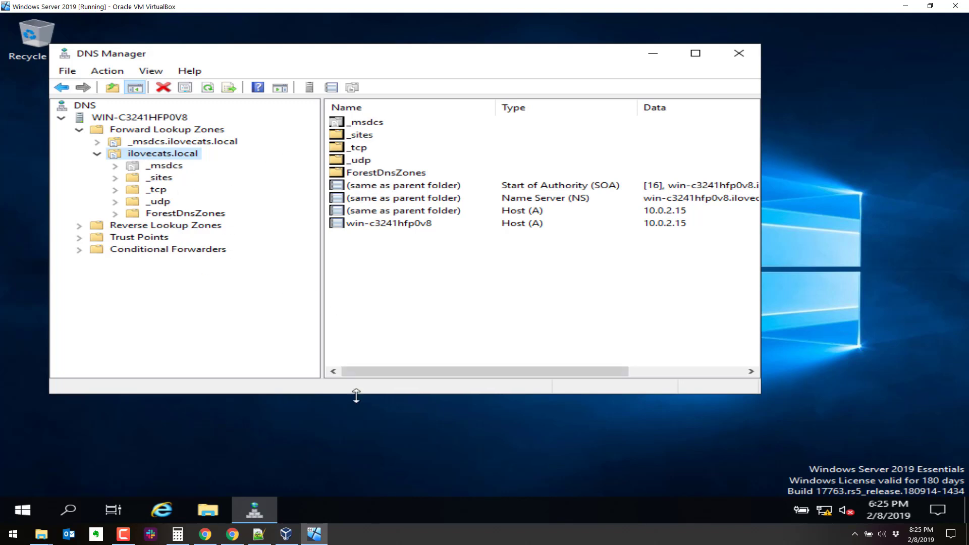
pyautogui.moveTo(356, 396); pyautogui.dragTo(357, 410)
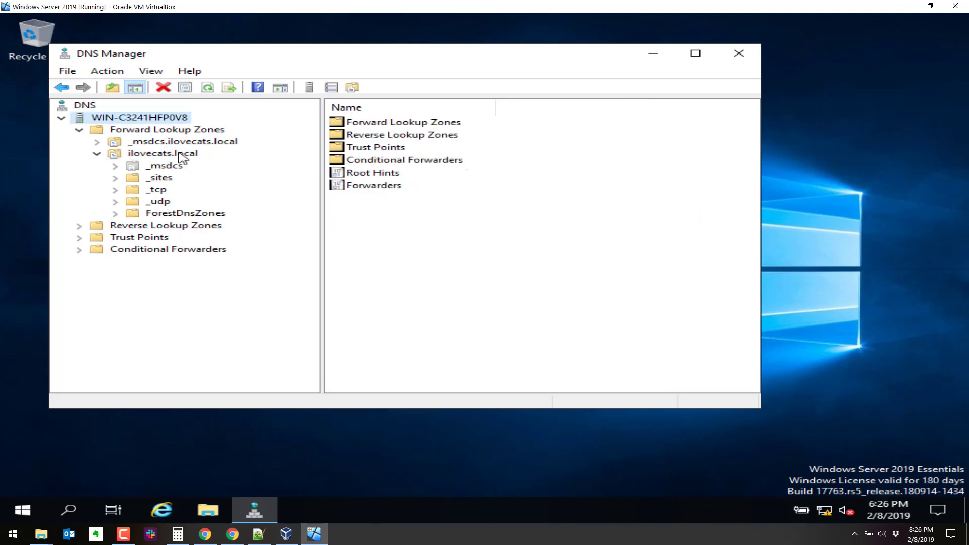
# - Review ilovecats.local's SOA, Name Servers, Zone Transfers and Security properties, cancel, and close DNS Manager
pyautogui.rightClick(177, 152)
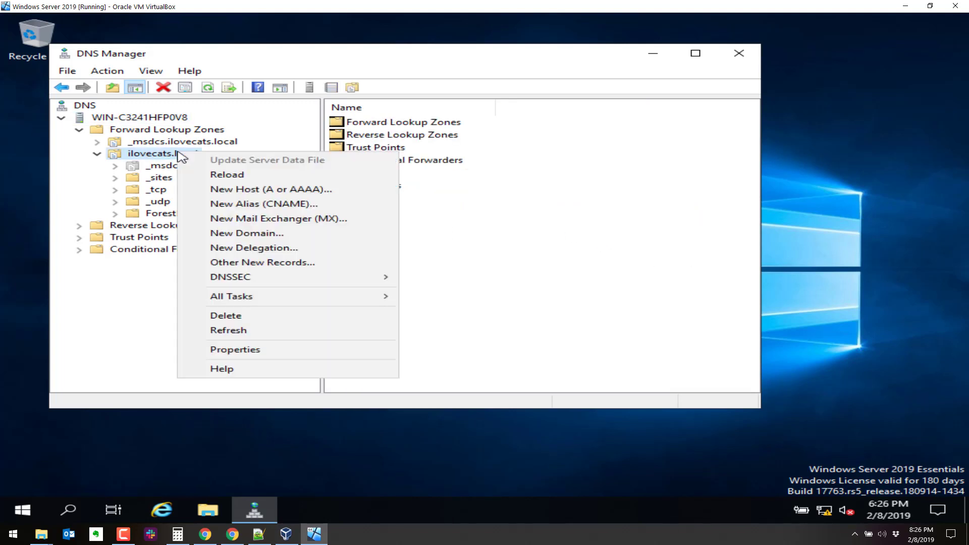
pyautogui.click(249, 349)
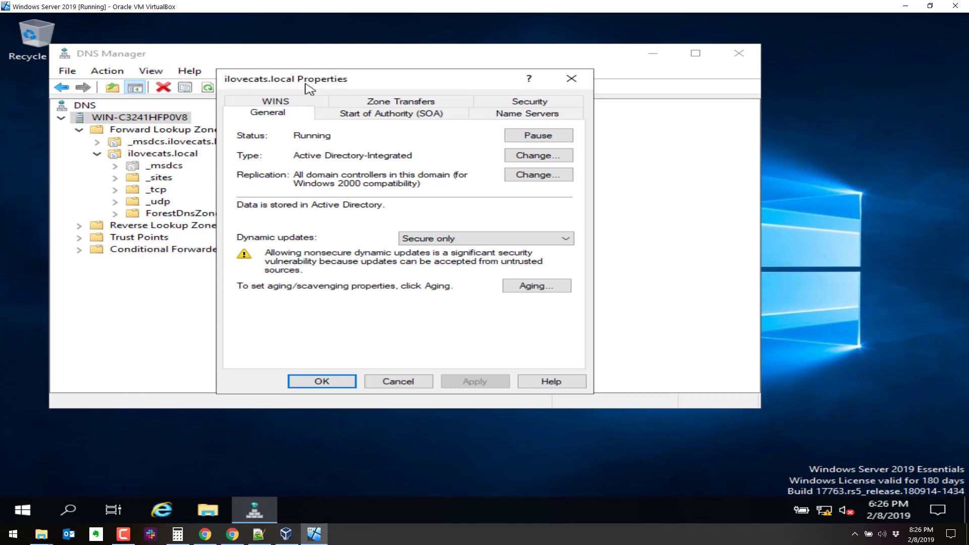
pyautogui.moveTo(309, 88); pyautogui.dragTo(482, 96)
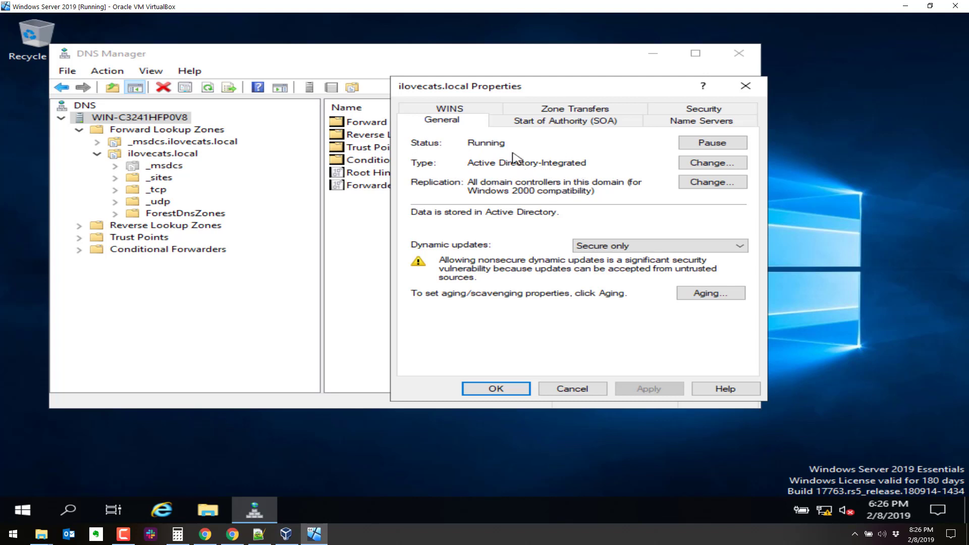
pyautogui.click(552, 121)
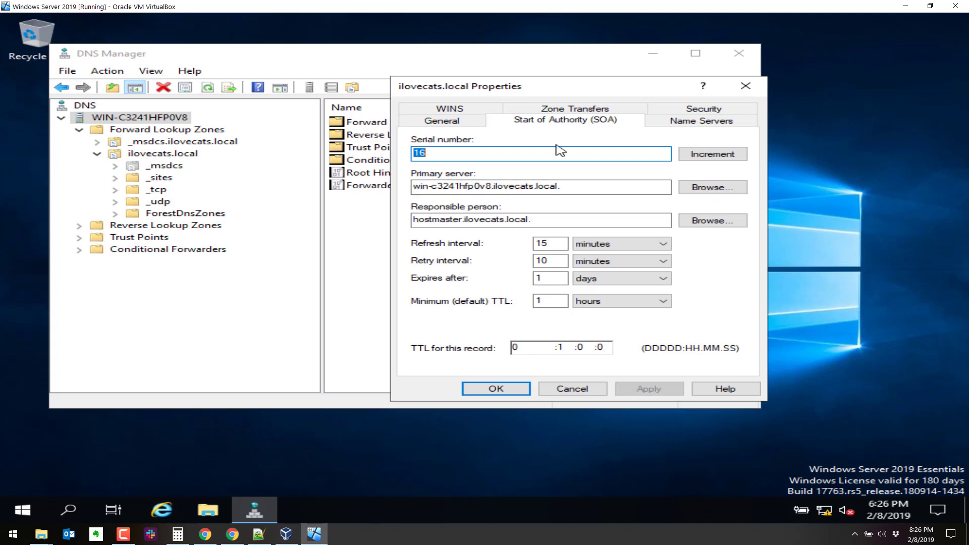
pyautogui.click(676, 122)
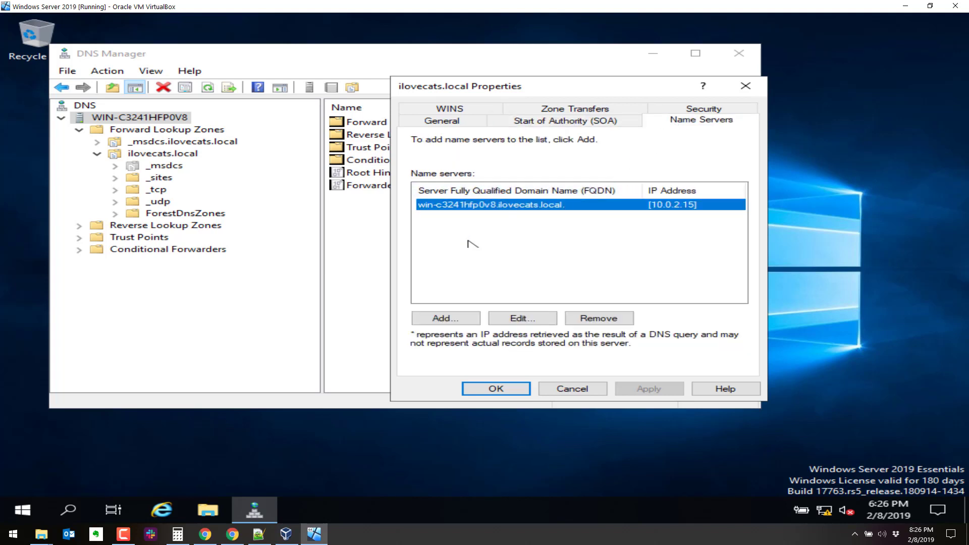
pyautogui.click(535, 110)
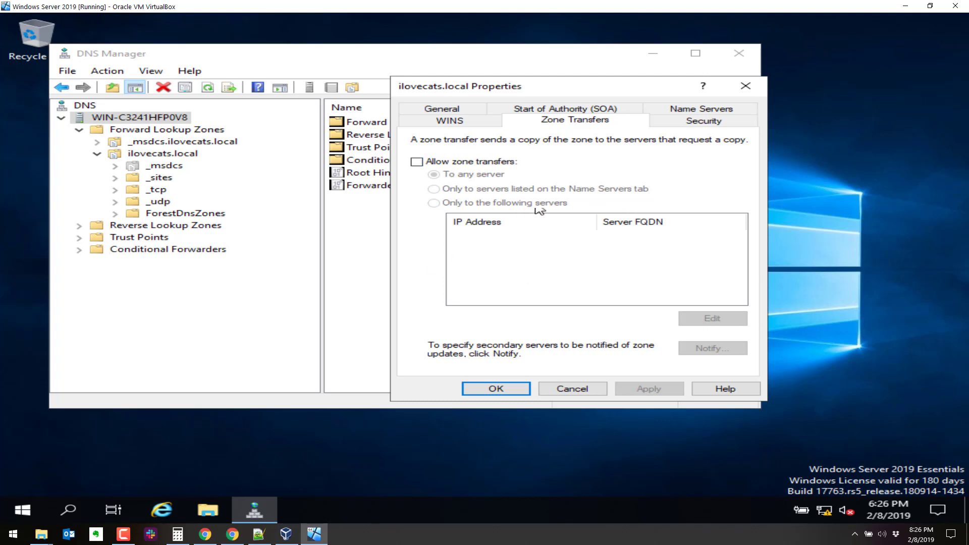
pyautogui.click(689, 121)
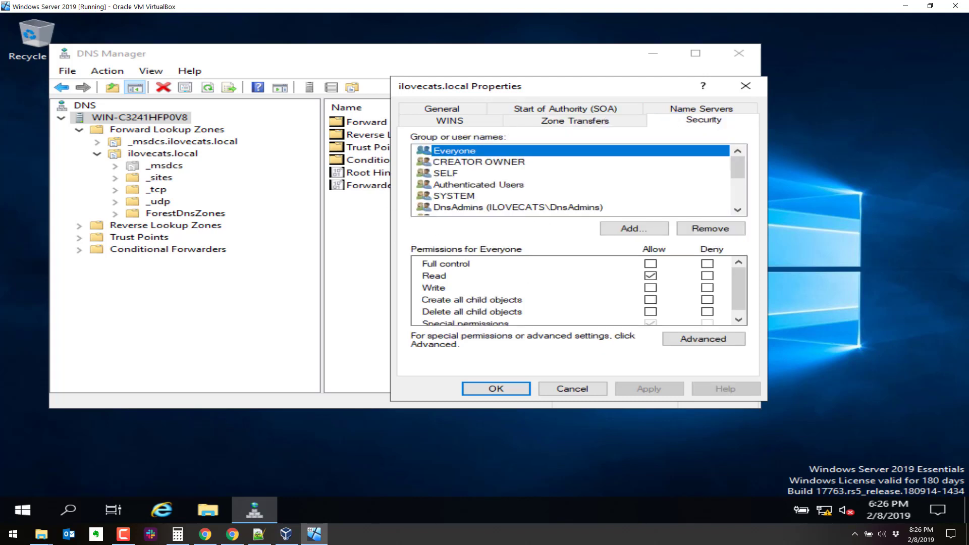
pyautogui.click(580, 390)
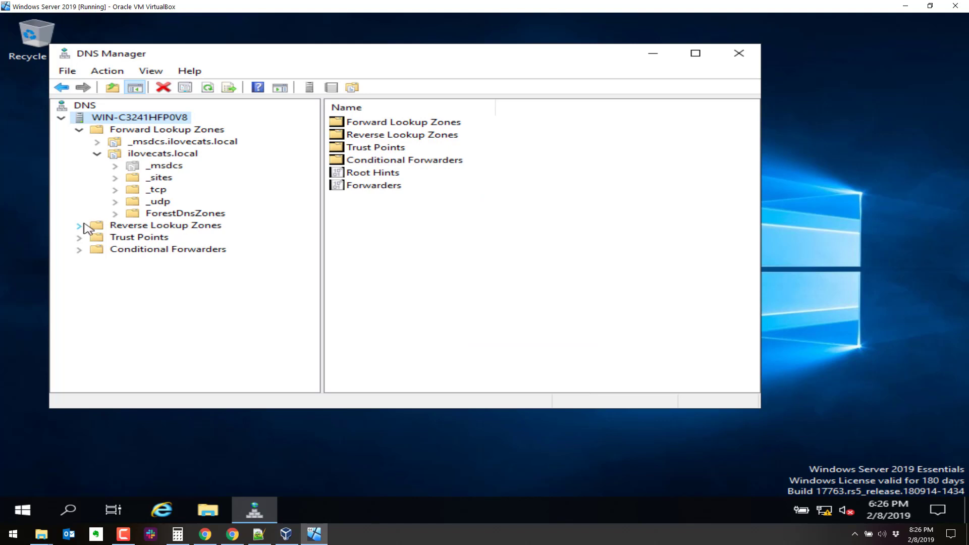
pyautogui.click(739, 54)
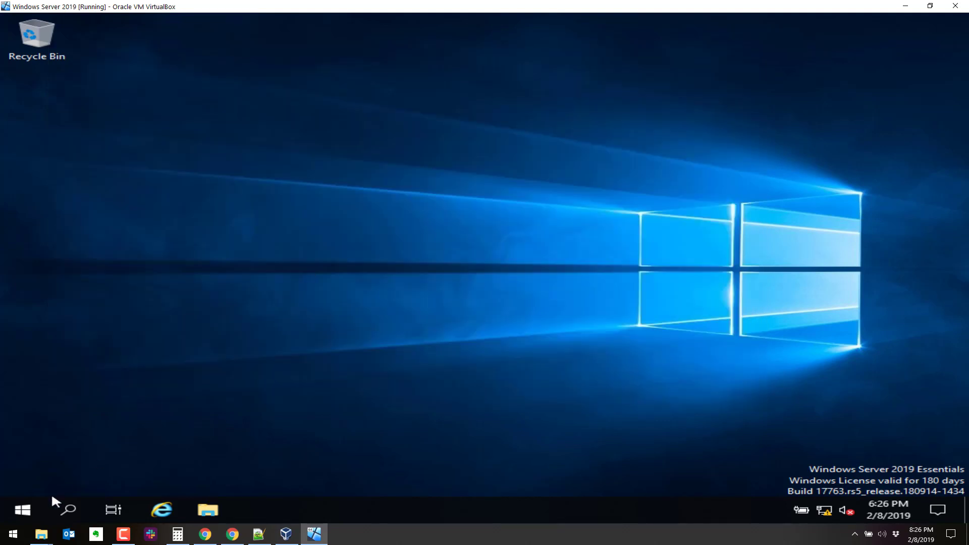
# - Launch Active Directory Users and Computers from Windows Administrative Tools
pyautogui.click(23, 510)
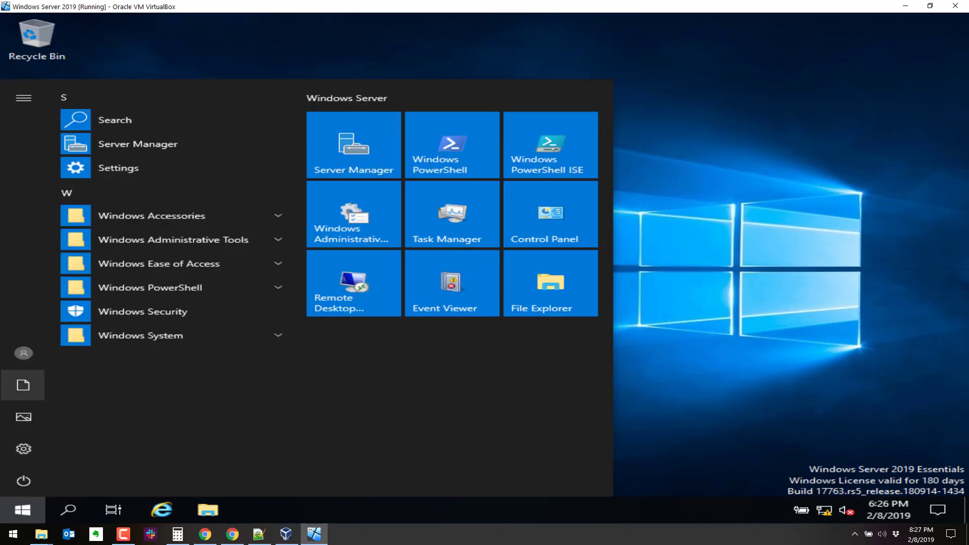
pyautogui.click(138, 241)
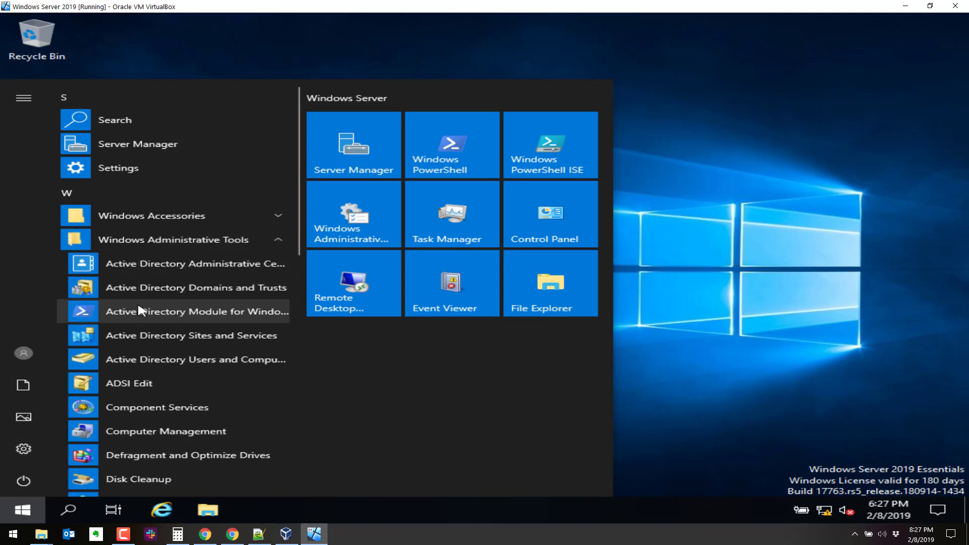
pyautogui.click(138, 358)
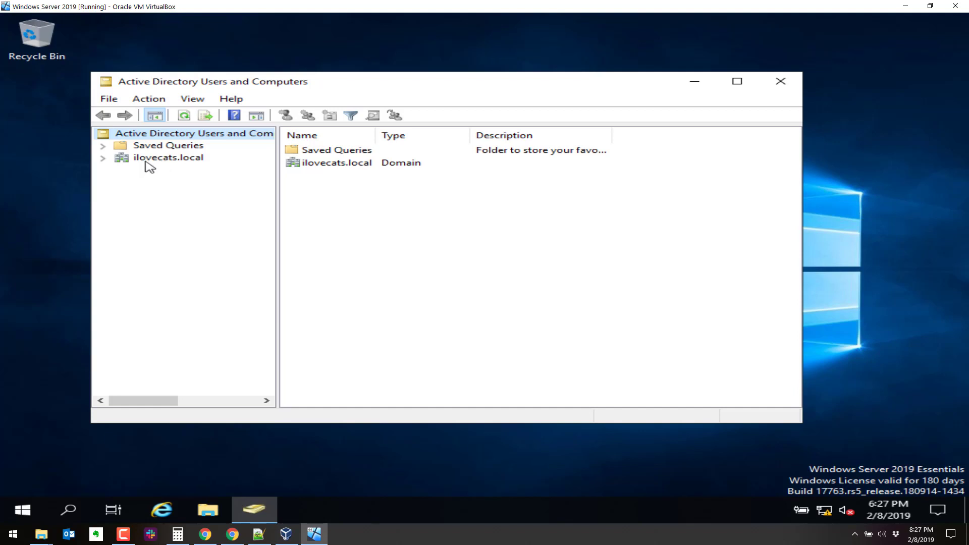
# - Expand ilovecats.local to its Users container, maximize the console and widen the Name column
pyautogui.click(103, 158)
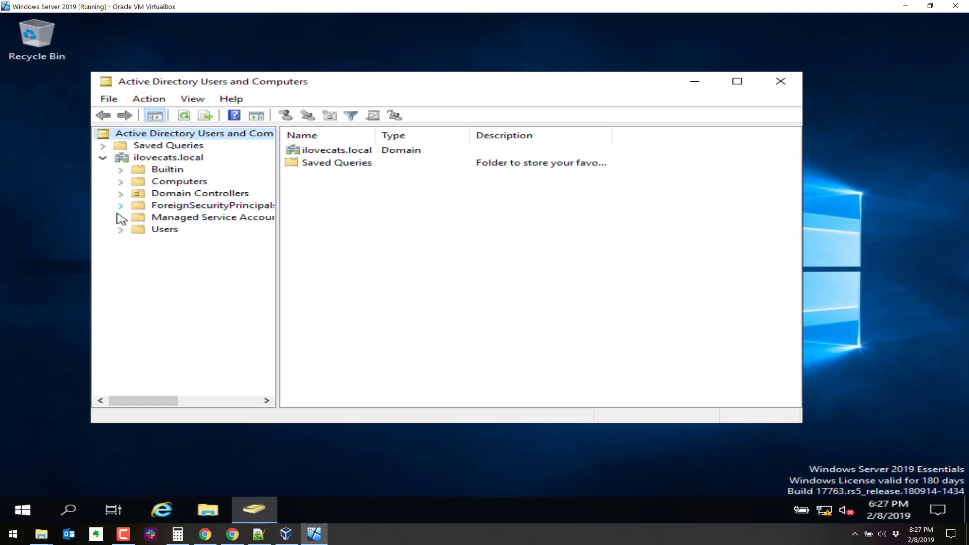
pyautogui.click(143, 233)
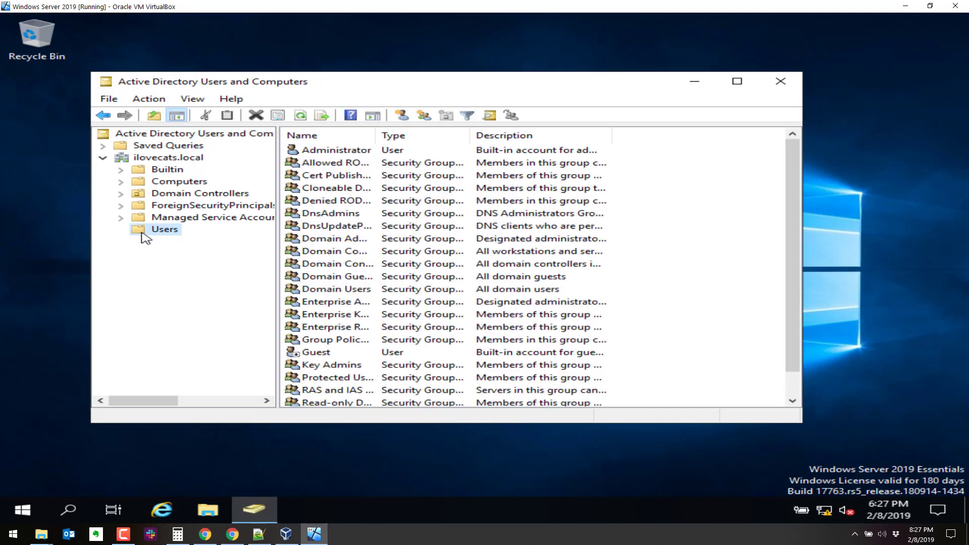
pyautogui.doubleClick(493, 80)
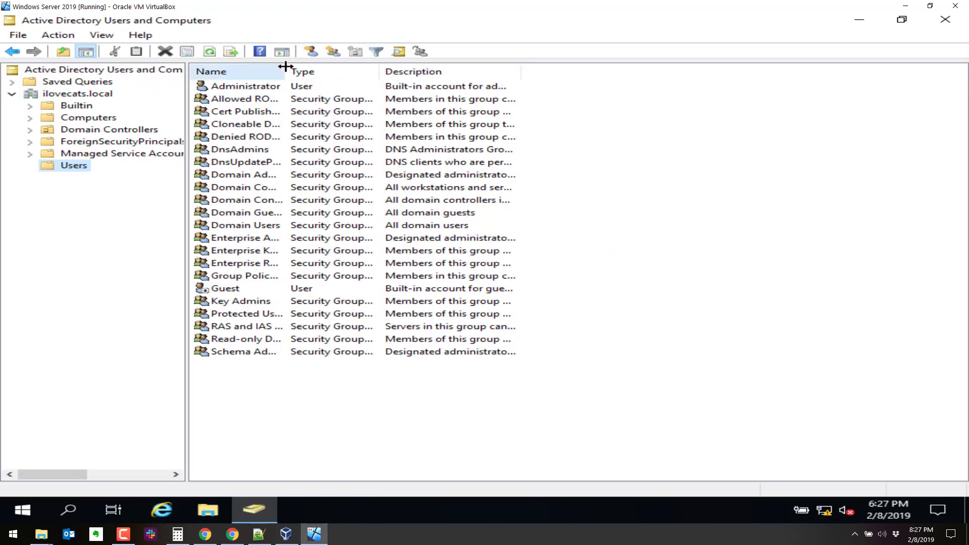
pyautogui.moveTo(286, 67); pyautogui.dragTo(480, 66)
pyautogui.click(283, 90)
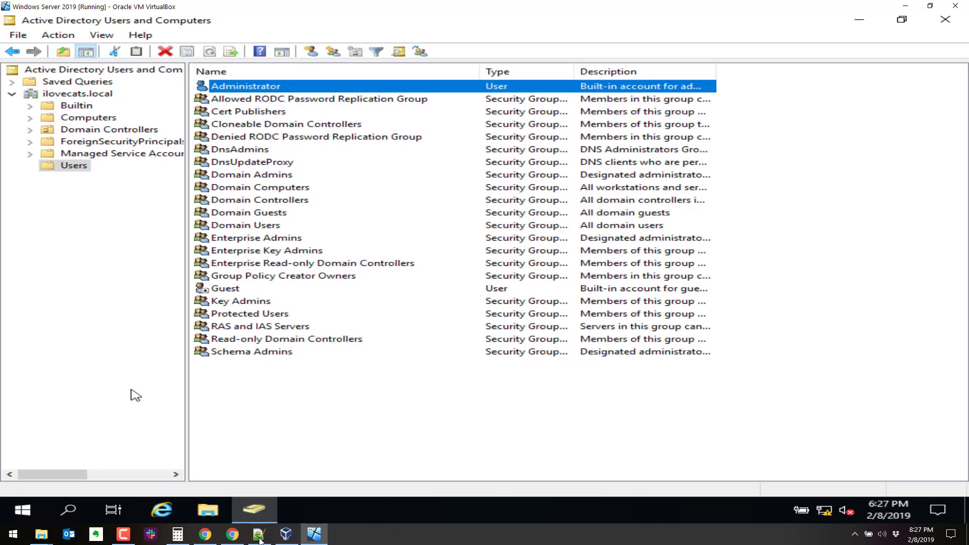
pyautogui.click(74, 165)
# - Start a new user in Users named Lil Bub with logon name lilbub
pyautogui.rightClick(73, 166)
pyautogui.moveTo(124, 215)
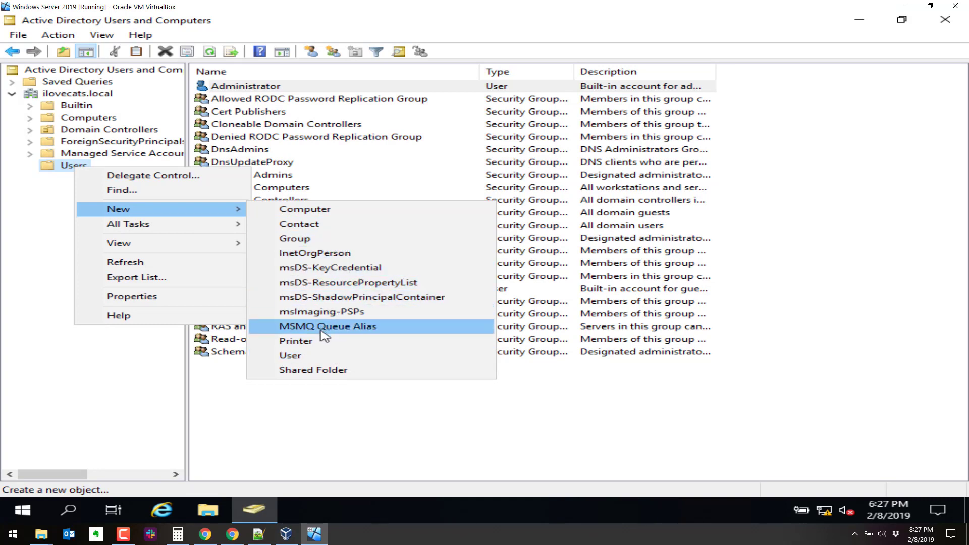
pyautogui.click(326, 356)
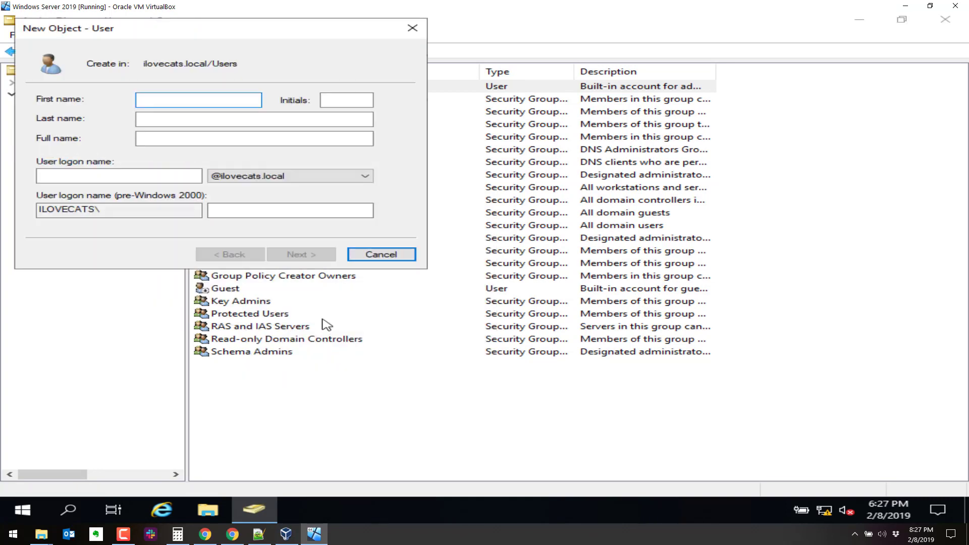
pyautogui.write('Iilbu')
pyautogui.press('BackSpace')
pyautogui.press('BackSpace')
pyautogui.press('BackSpace')
pyautogui.press('BackSpace')
pyautogui.press('Tab')
pyautogui.press('Tab')
pyautogui.write('Bub')
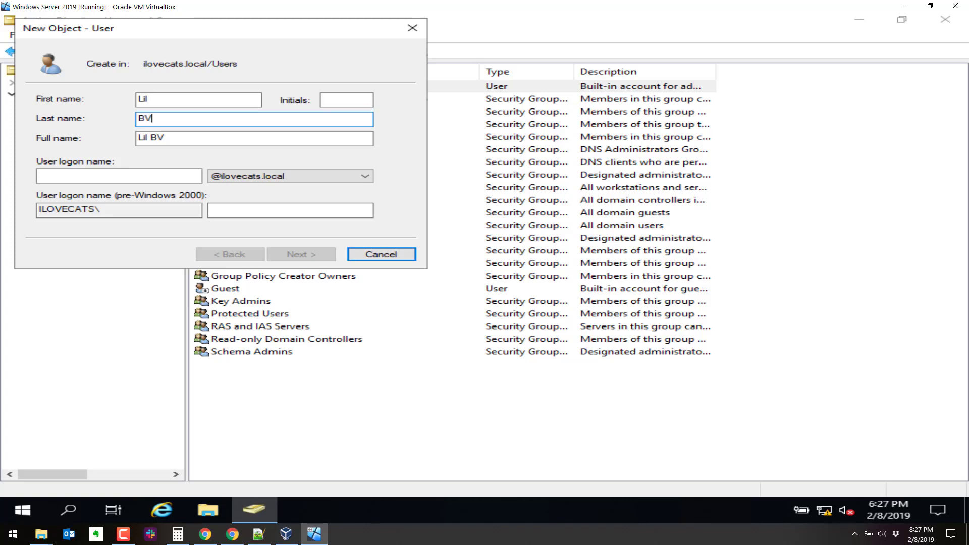
pyautogui.press('BackSpace')
pyautogui.press('BackSpace')
pyautogui.press('Tab')
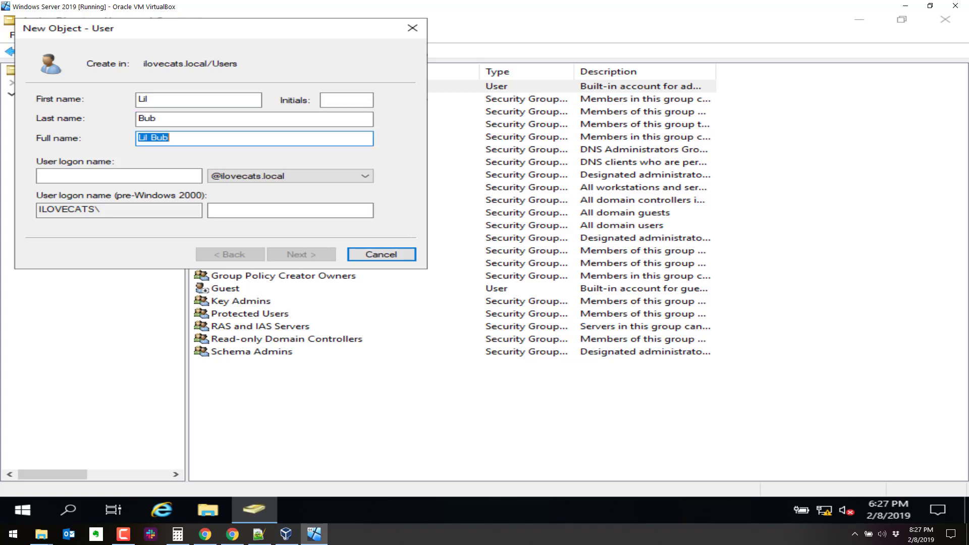
pyautogui.press('Tab')
pyautogui.write('l')
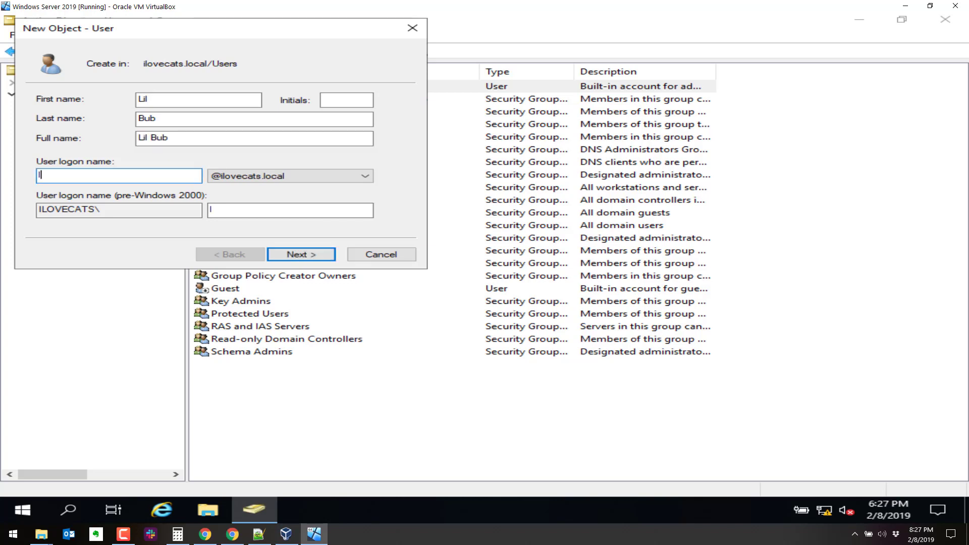
pyautogui.write('ilbub')
pyautogui.press('Tab')
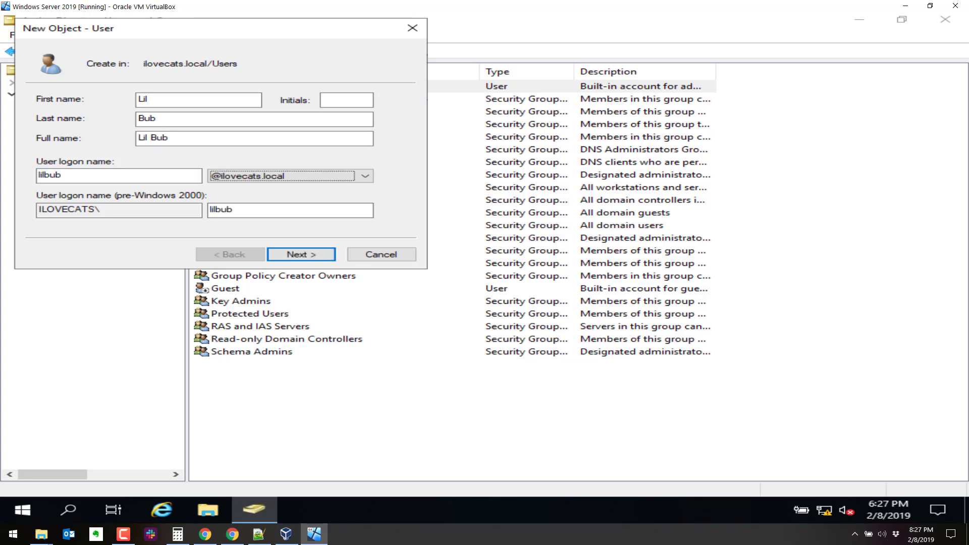
# - Enter the account password, untick 'must change password at next logon', and finish the wizard
pyautogui.click(296, 256)
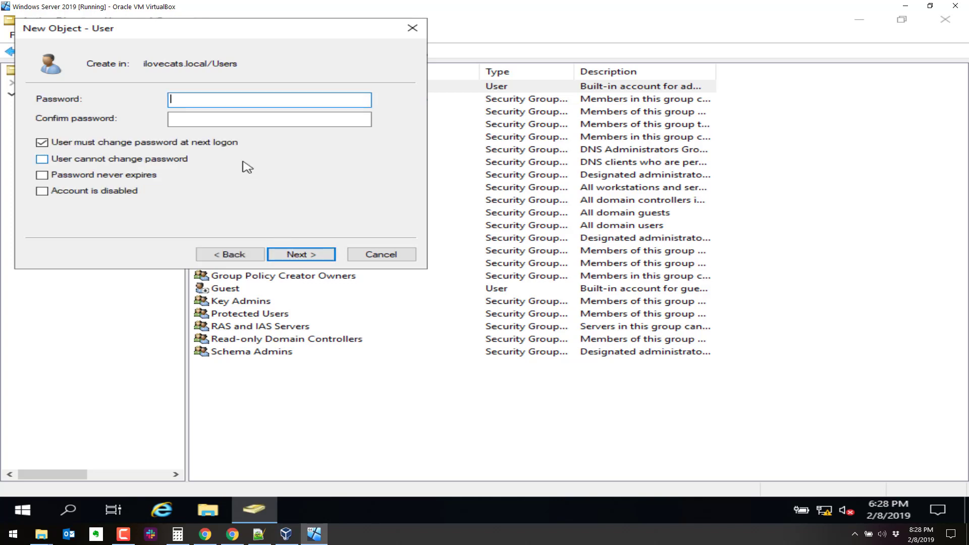
pyautogui.write('Password1!')
pyautogui.press('Tab')
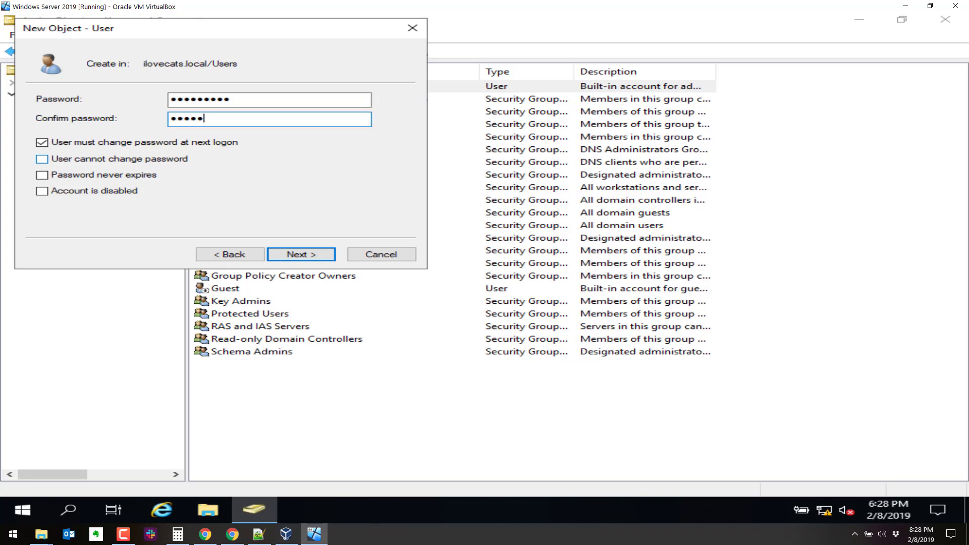
pyautogui.click(67, 142)
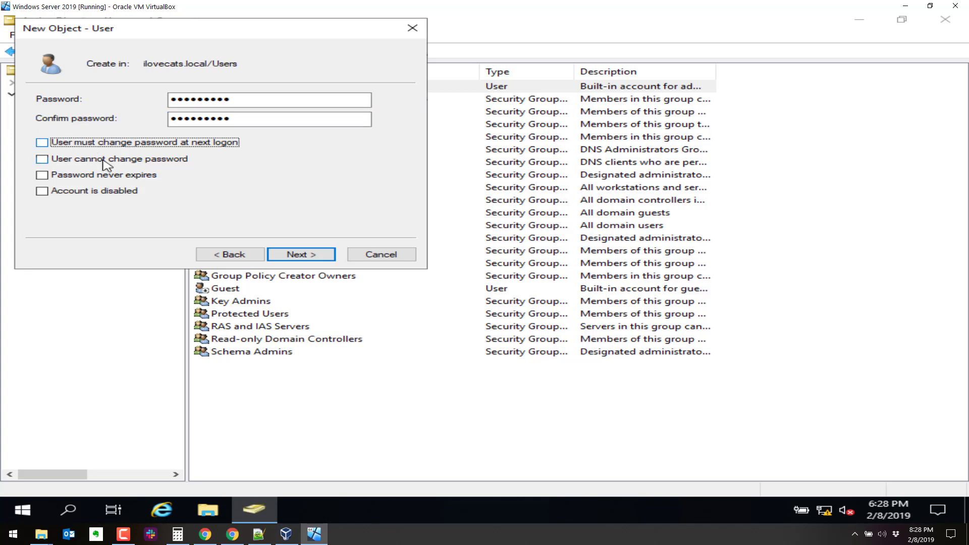
pyautogui.click(316, 255)
pyautogui.click(317, 256)
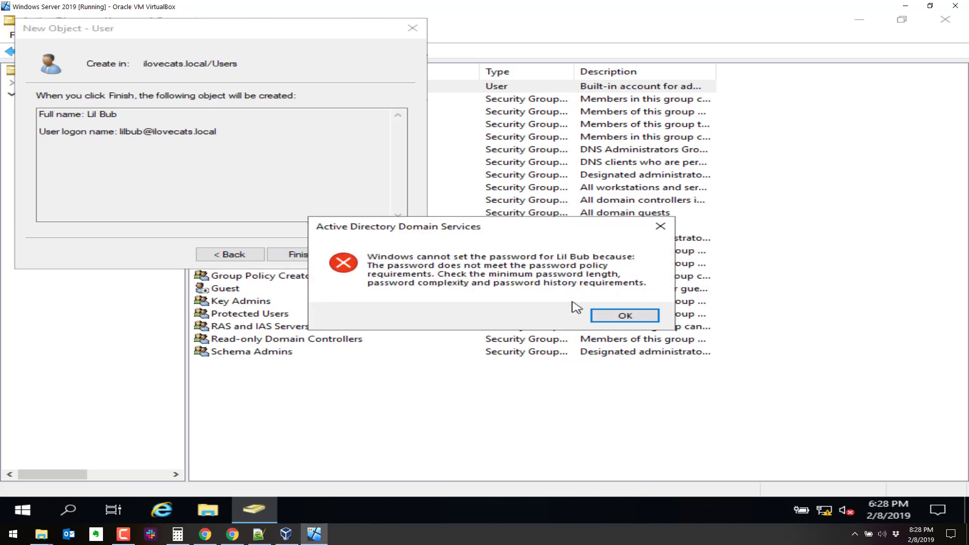
# - Dismiss the policy error, re-enter a stronger password and confirmation, and finish creating the user
pyautogui.click(624, 317)
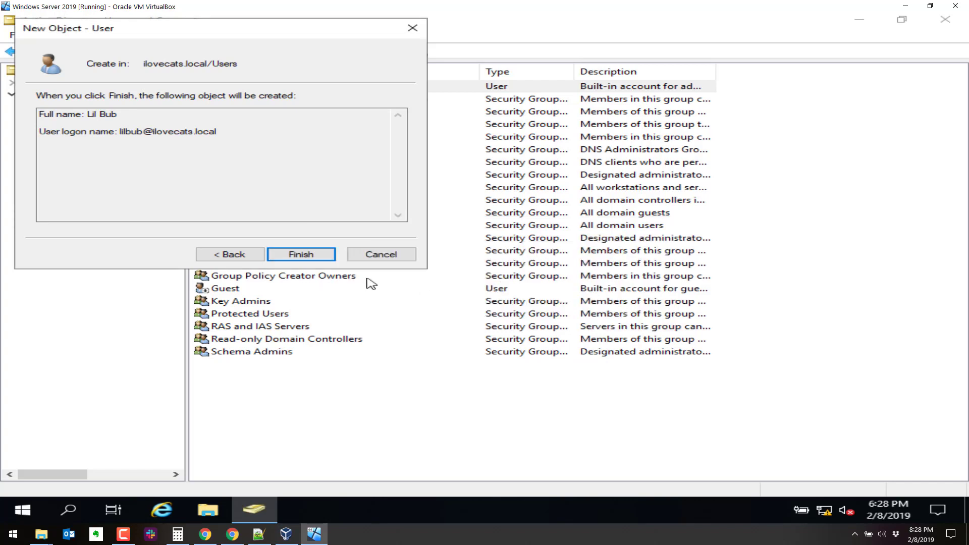
pyautogui.click(248, 256)
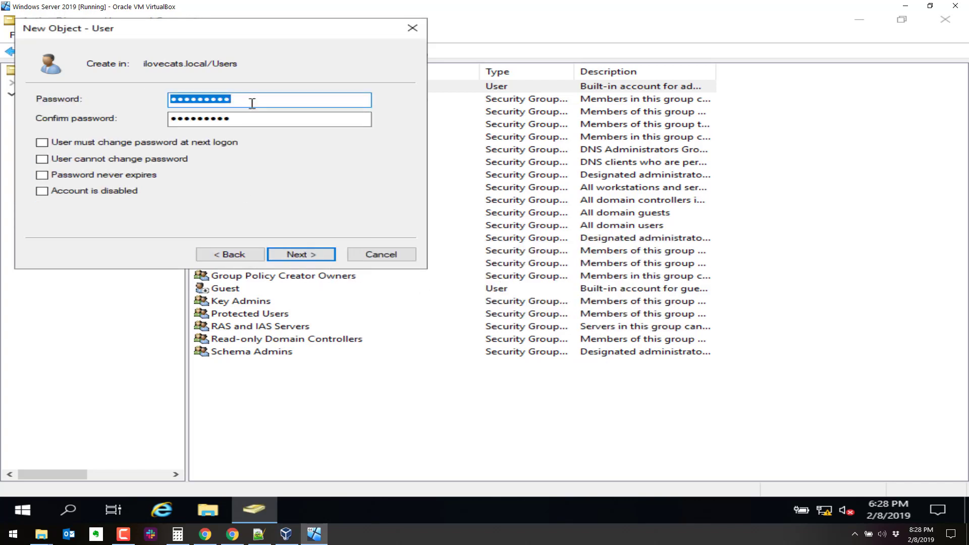
pyautogui.click(271, 117)
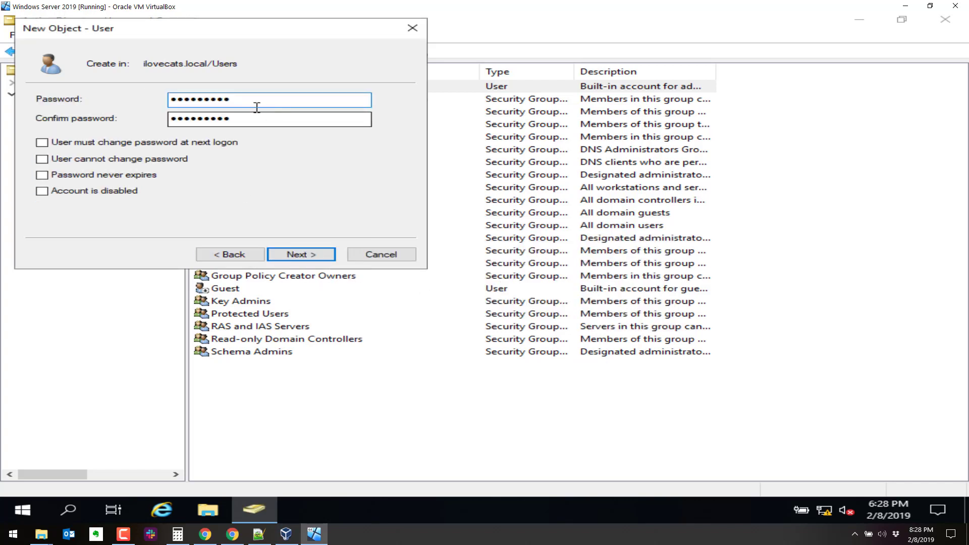
pyautogui.moveTo(256, 101); pyautogui.dragTo(38, 76)
pyautogui.write('•')
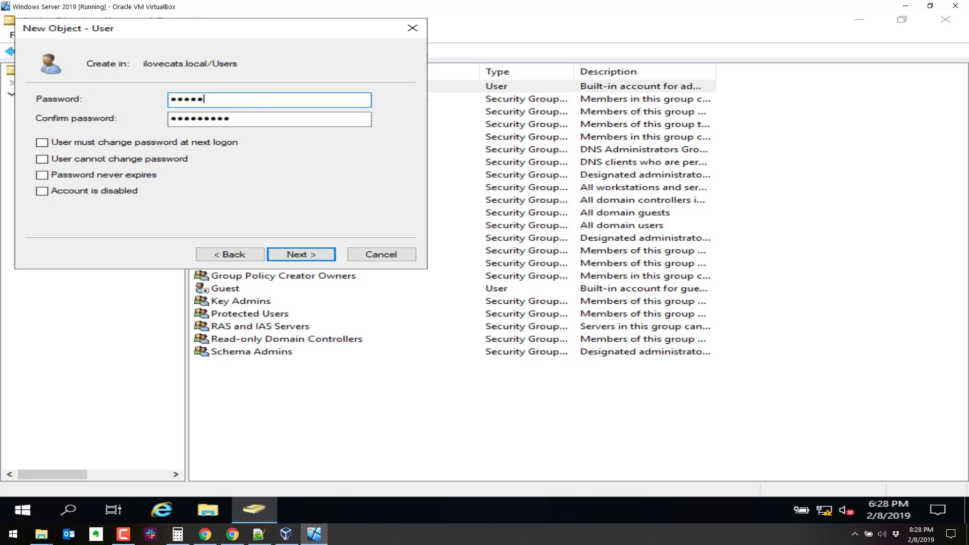
pyautogui.write('••••••••••')
pyautogui.press('Tab')
pyautogui.write('••••••')
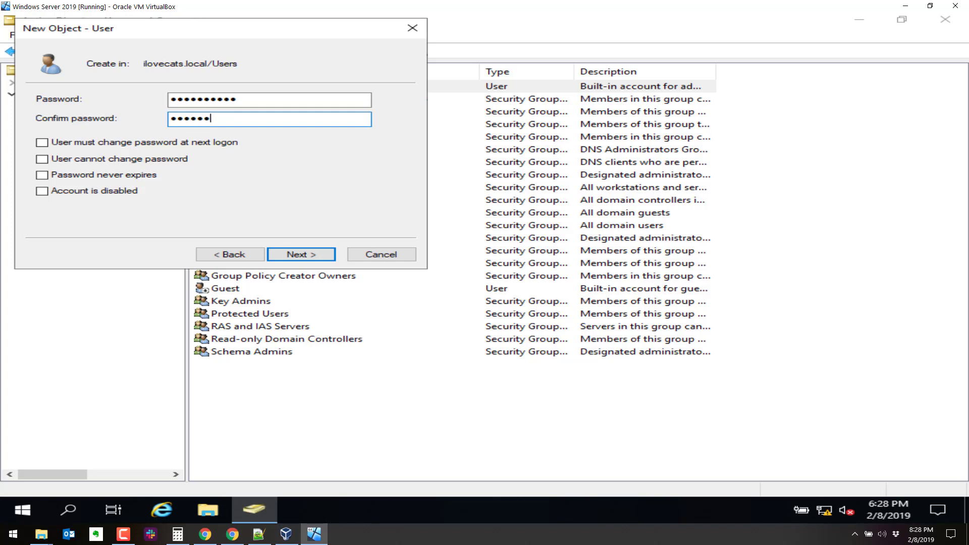
pyautogui.write('•••••')
pyautogui.click(318, 256)
pyautogui.click(301, 255)
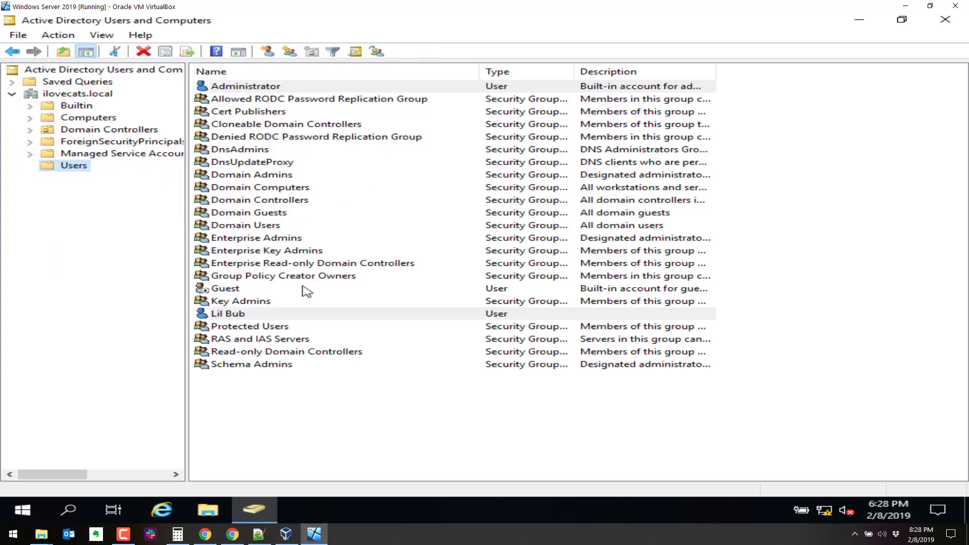
# - Cancel the accidental Close Virtual Machine prompt and close Active Directory Users and Computers
pyautogui.click(948, 9)
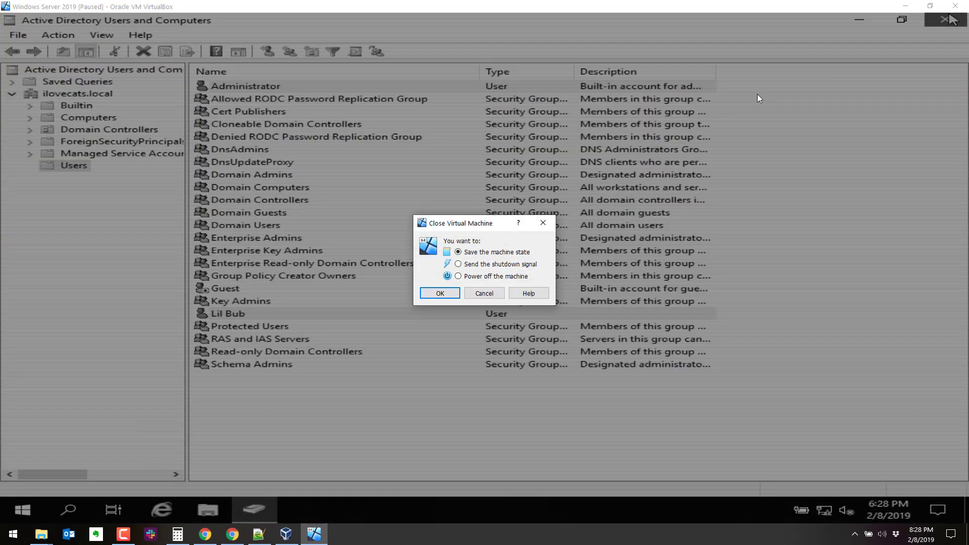
pyautogui.click(485, 293)
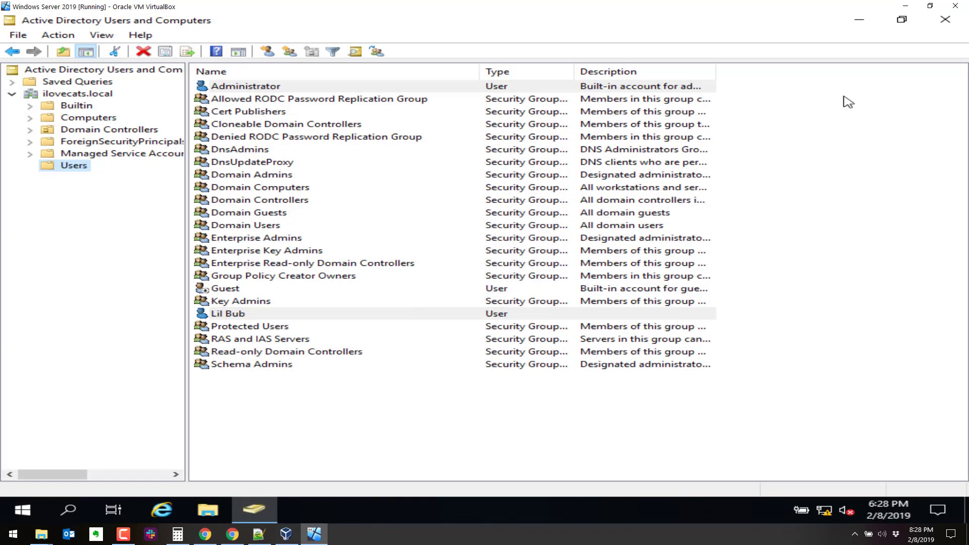
pyautogui.click(932, 24)
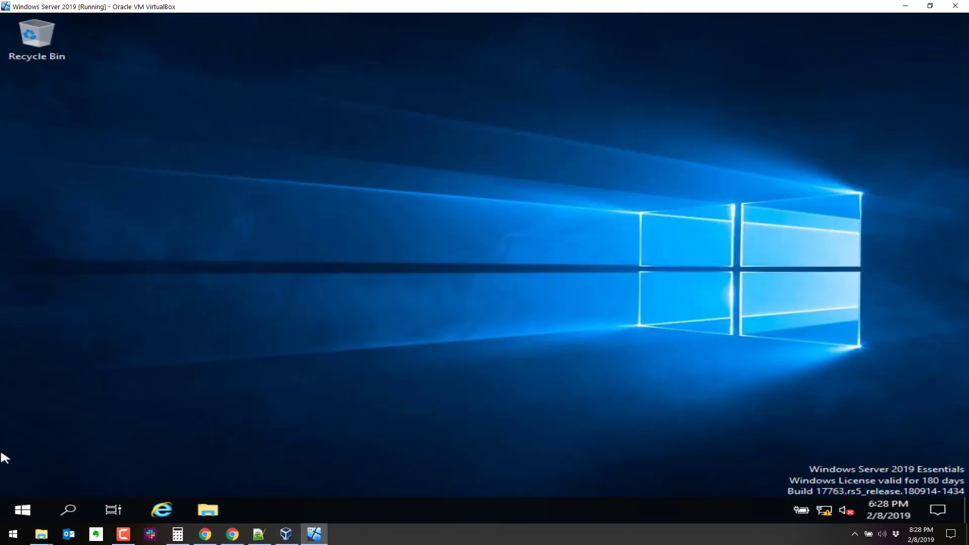
# - Sign the administrator out through the Start menu's account options
pyautogui.click(15, 511)
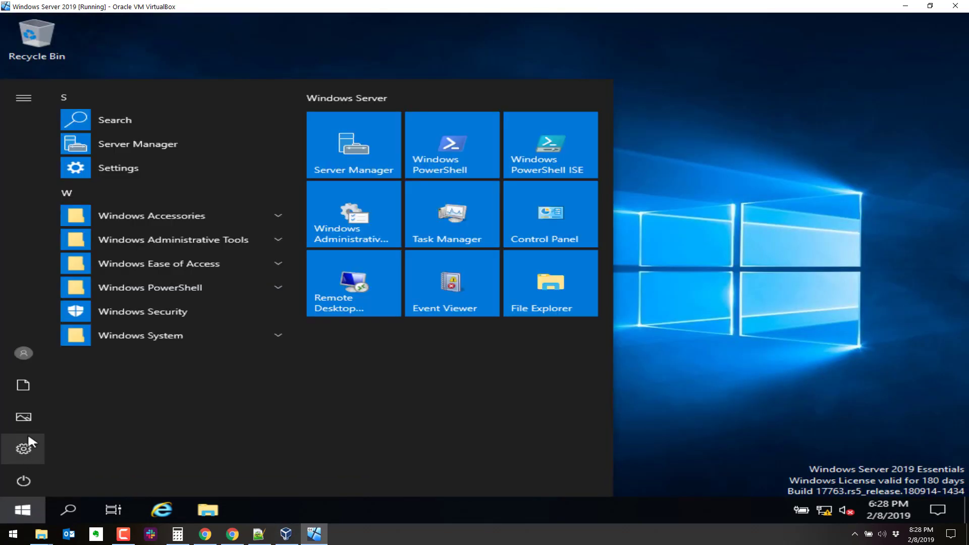
pyautogui.click(24, 480)
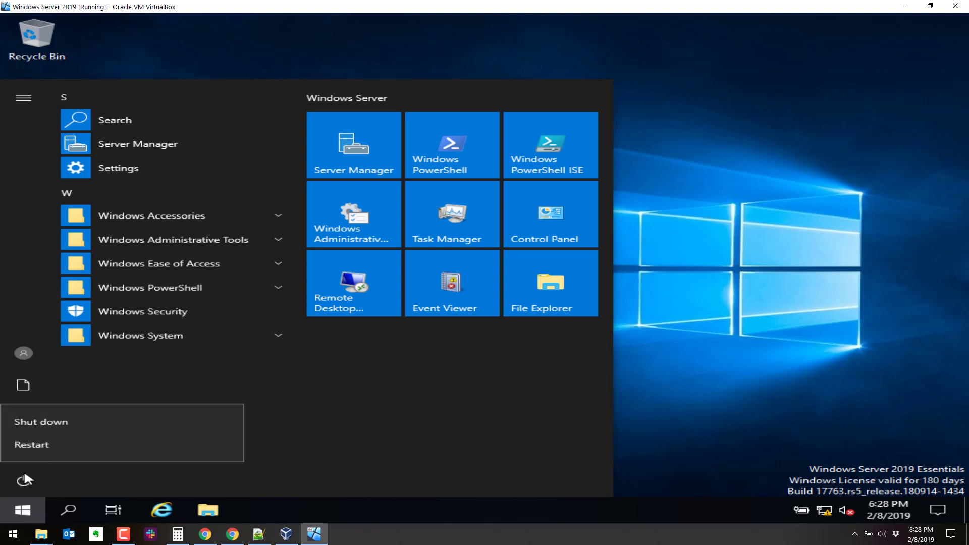
pyautogui.click(193, 396)
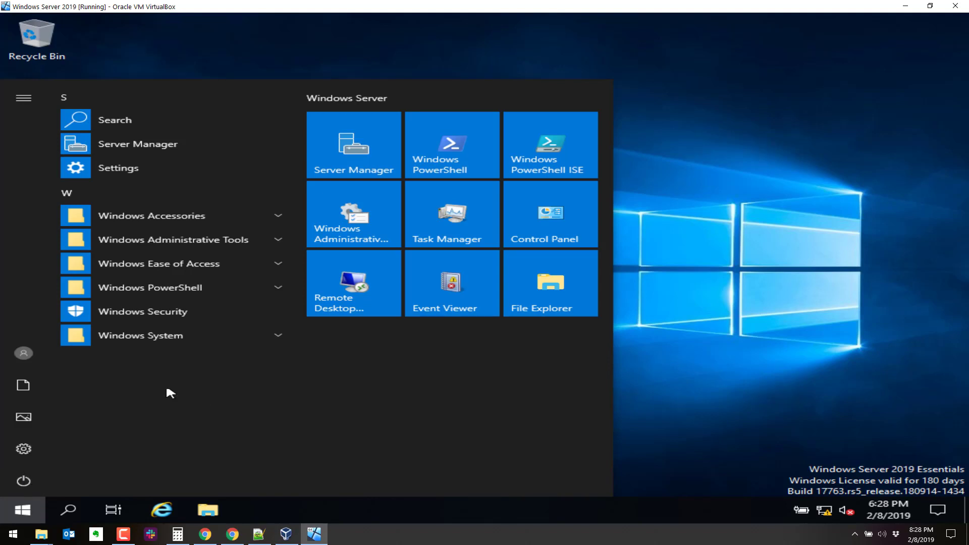
pyautogui.click(31, 354)
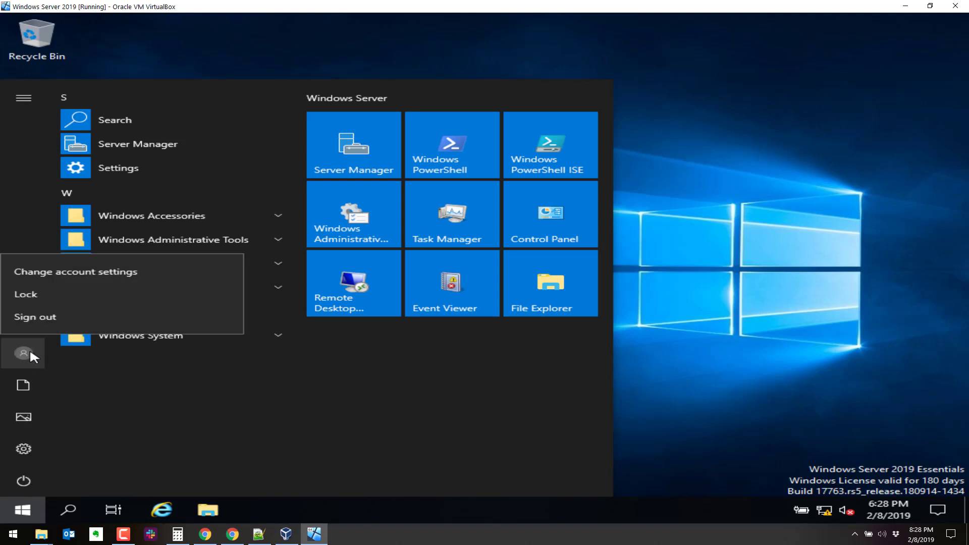
pyautogui.click(48, 317)
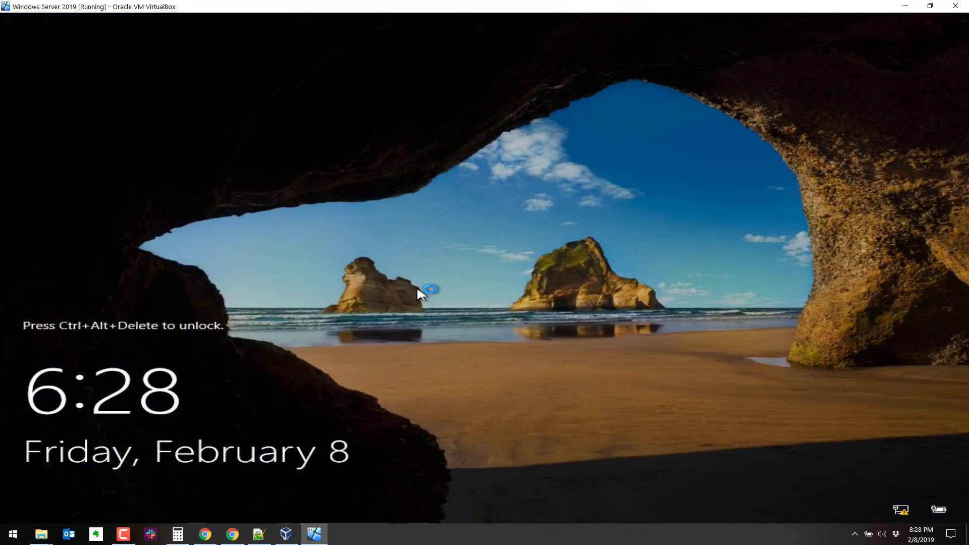
# - Try signing in as lilbub via Other user, then dismiss the 'sign-in method isn't allowed' error
pyautogui.hotkey('ctrl', 'alt', 'Delete')
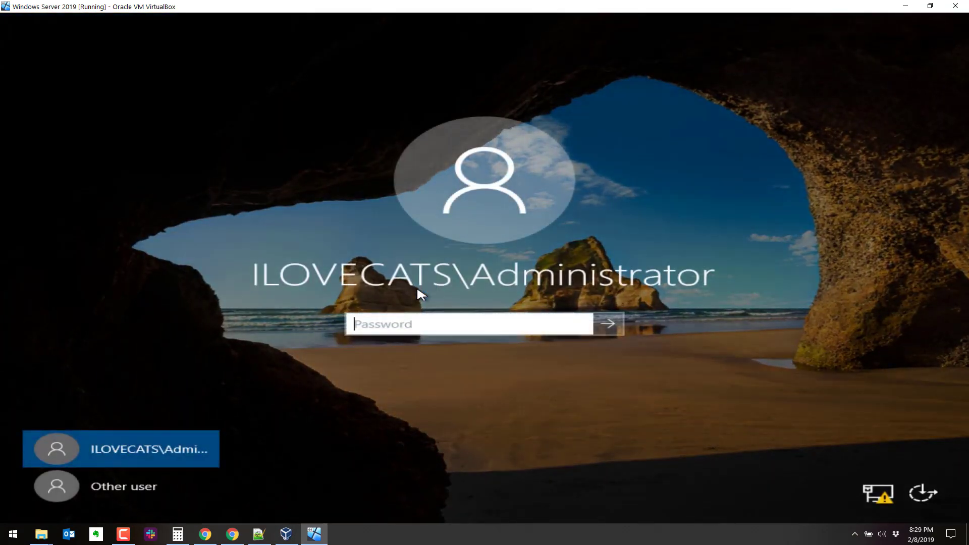
pyautogui.click(145, 482)
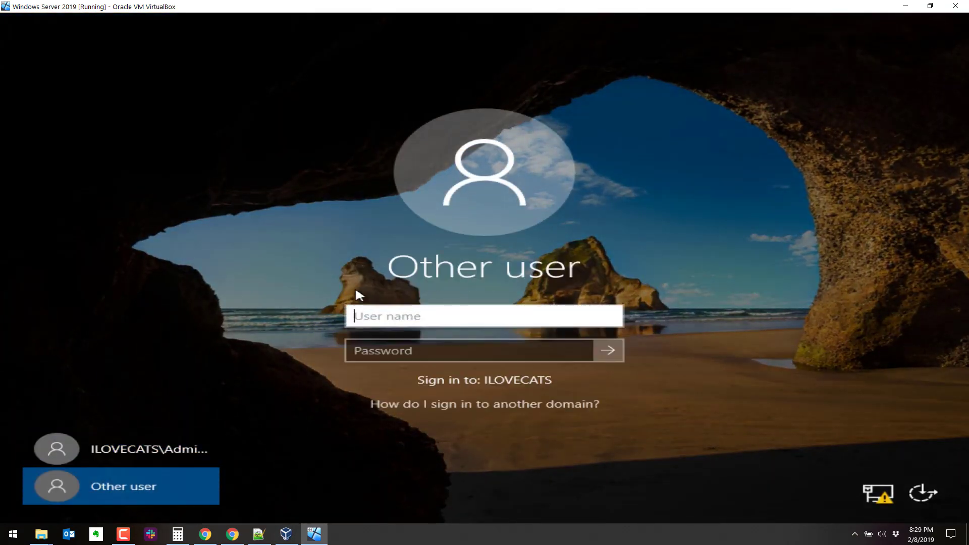
pyautogui.write('lilbub')
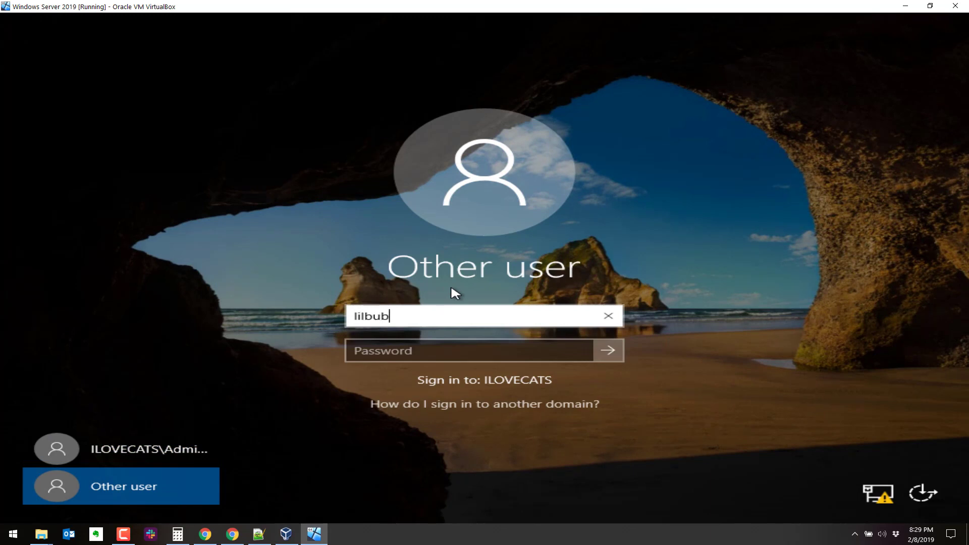
pyautogui.press('Tab')
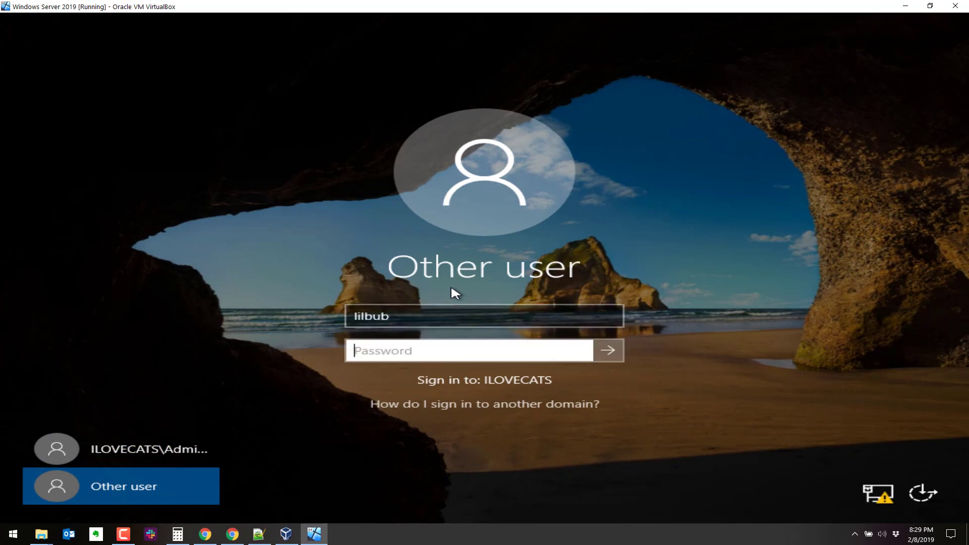
pyautogui.write('******')
pyautogui.press('BackSpace')
pyautogui.press('BackSpace')
pyautogui.press('BackSpace')
pyautogui.press('BackSpace')
pyautogui.press('BackSpace')
pyautogui.press('BackSpace')
pyautogui.write('***********')
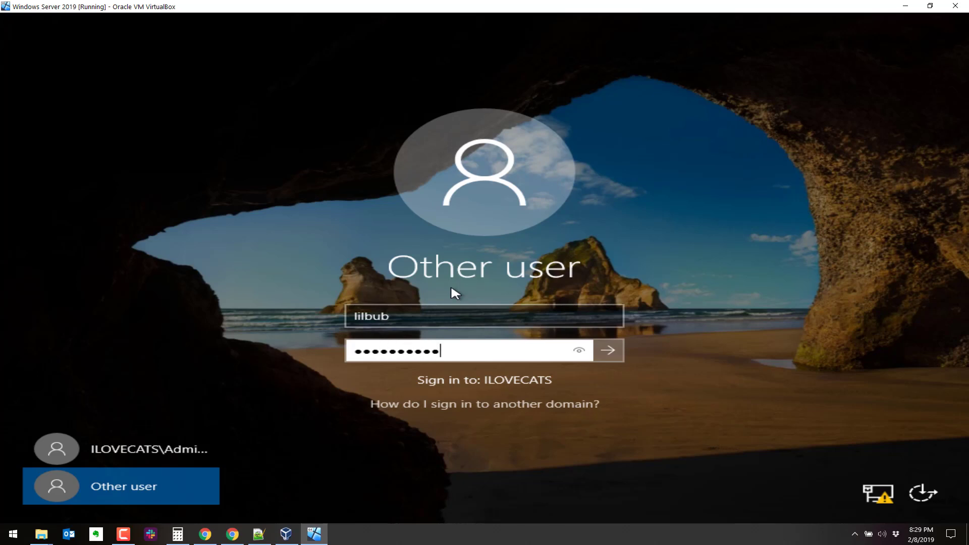
pyautogui.press('Return')
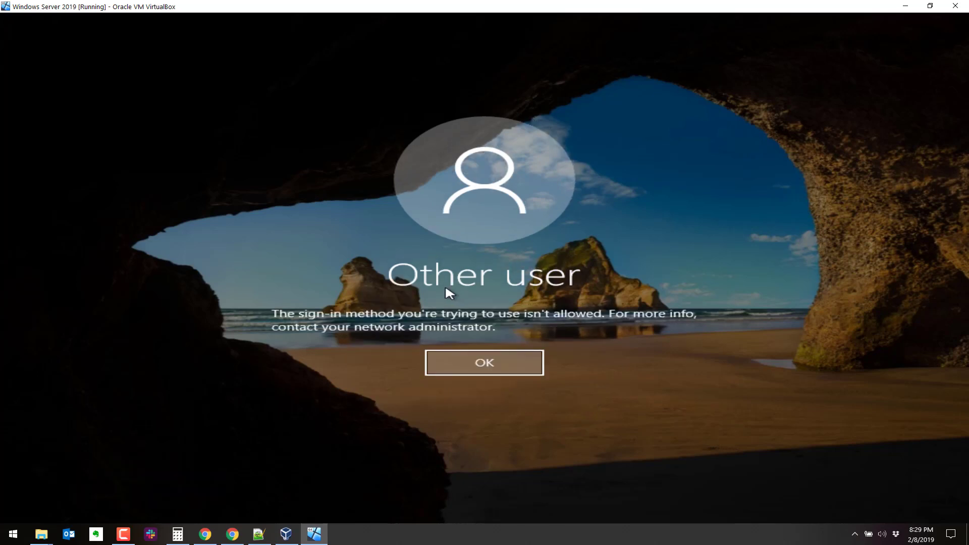
pyautogui.click(480, 359)
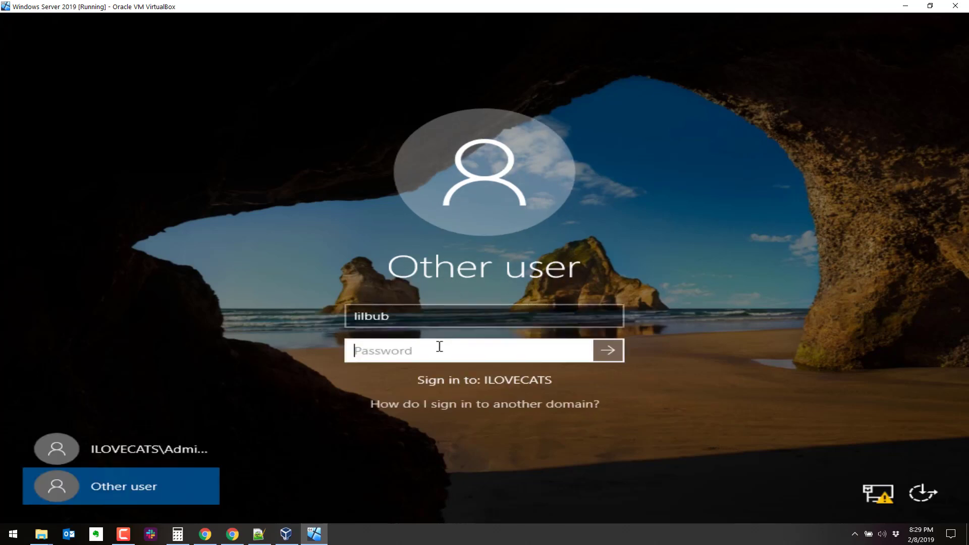
# - Retry lilbub's password, dismiss the refusal again, and switch to the ILOVECATS\Administrator tile
pyautogui.write('**********')
pyautogui.press('BackSpace')
pyautogui.press('BackSpace')
pyautogui.press('BackSpace')
pyautogui.press('BackSpace')
pyautogui.press('BackSpace')
pyautogui.press('BackSpace')
pyautogui.press('BackSpace')
pyautogui.press('BackSpace')
pyautogui.press('BackSpace')
pyautogui.write('**********')
pyautogui.press('Return')
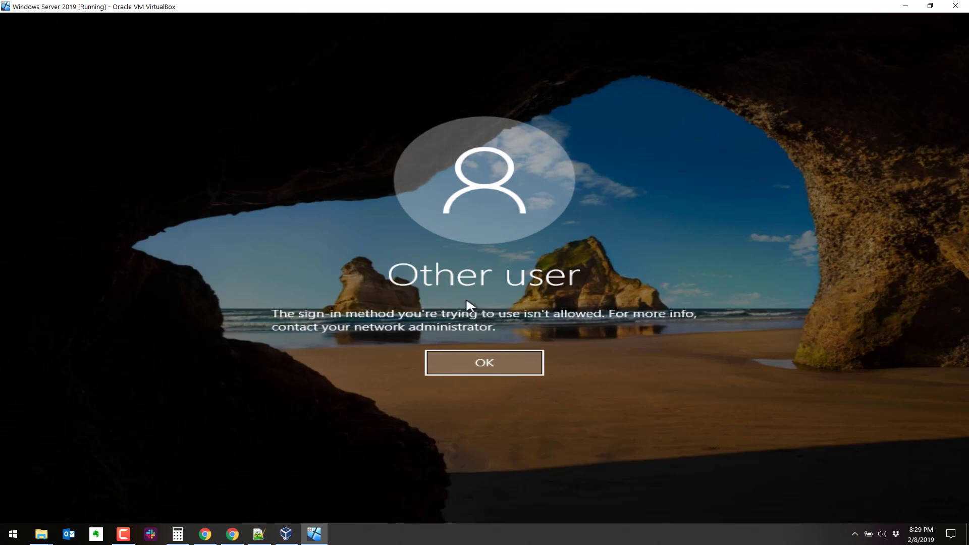
pyautogui.click(471, 353)
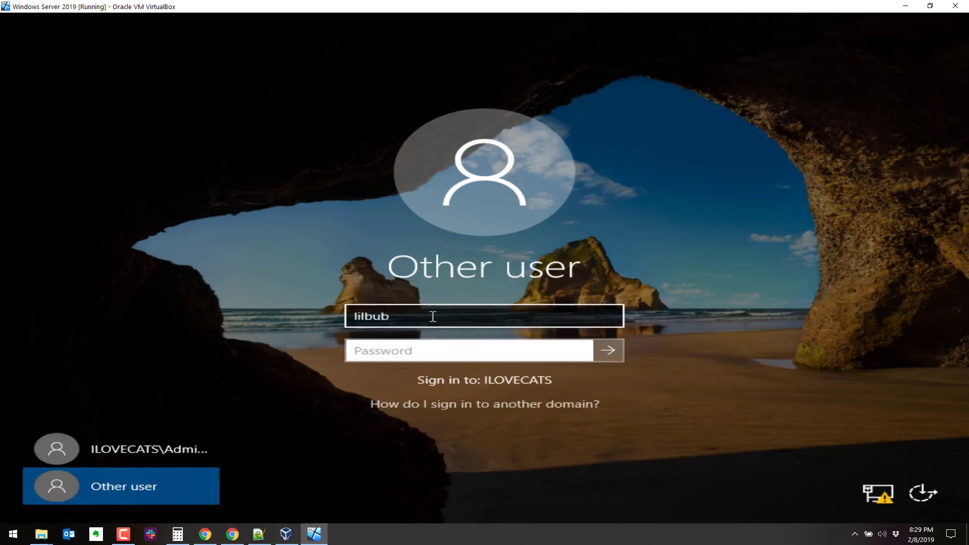
pyautogui.click(179, 446)
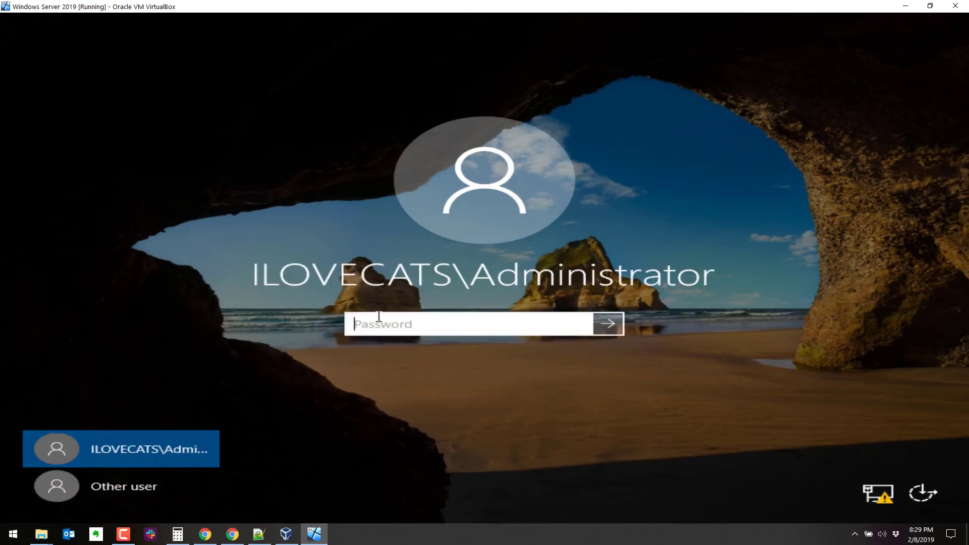
pyautogui.write('•••')
pyautogui.press('BackSpace')
pyautogui.press('BackSpace')
pyautogui.press('BackSpace')
# - Sign in as Administrator and launch Active Directory Users and Computers from Administrative Tools
pyautogui.write('•••••••••••')
pyautogui.press('Return')
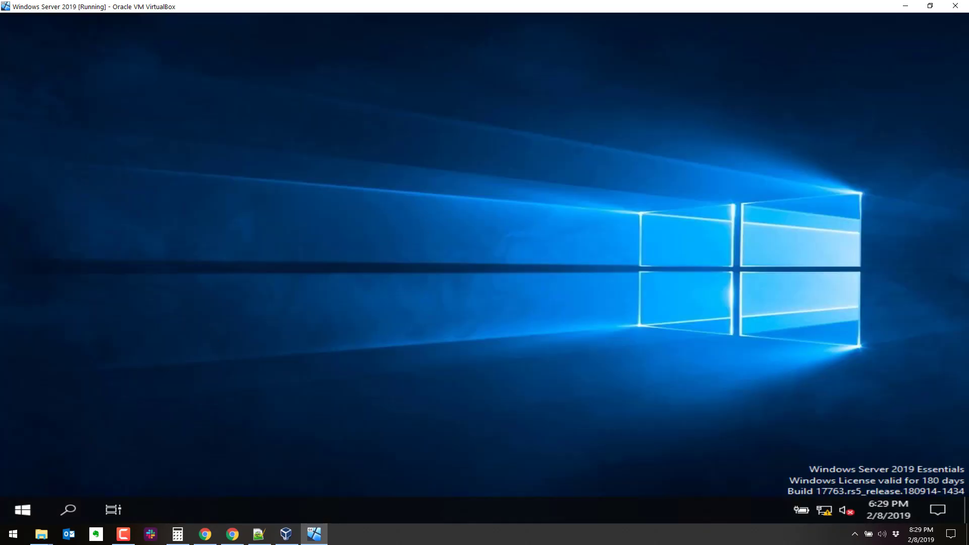
pyautogui.click(22, 509)
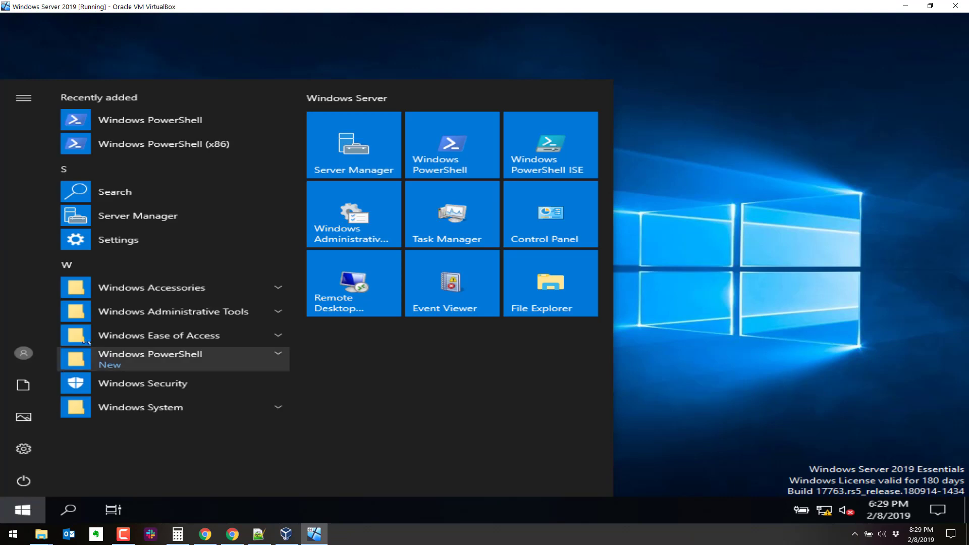
pyautogui.click(159, 314)
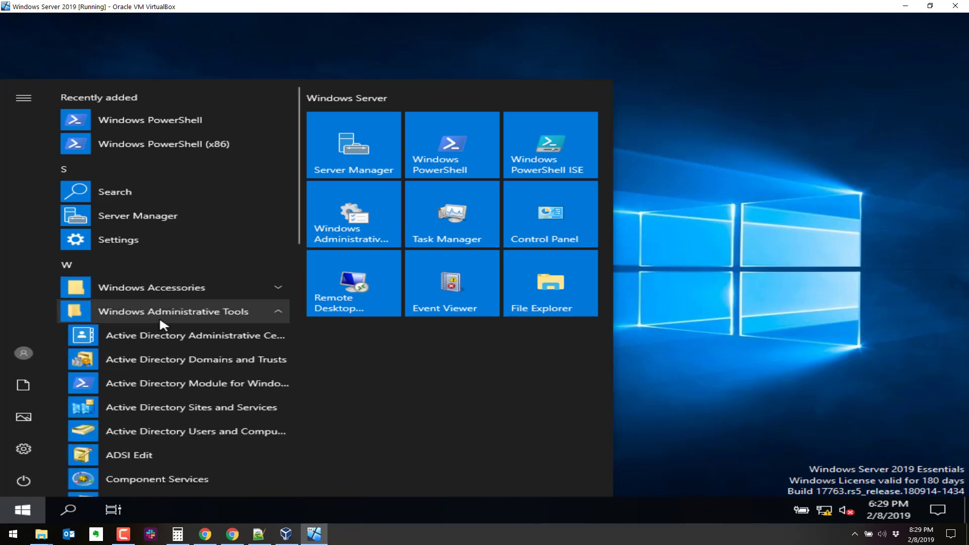
pyautogui.scroll(-4, 147, 403)
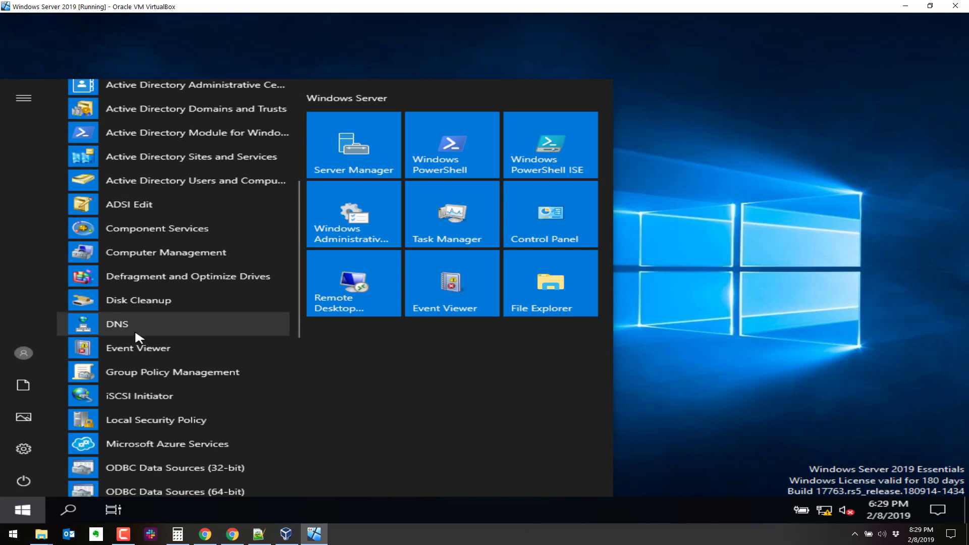
pyautogui.click(176, 179)
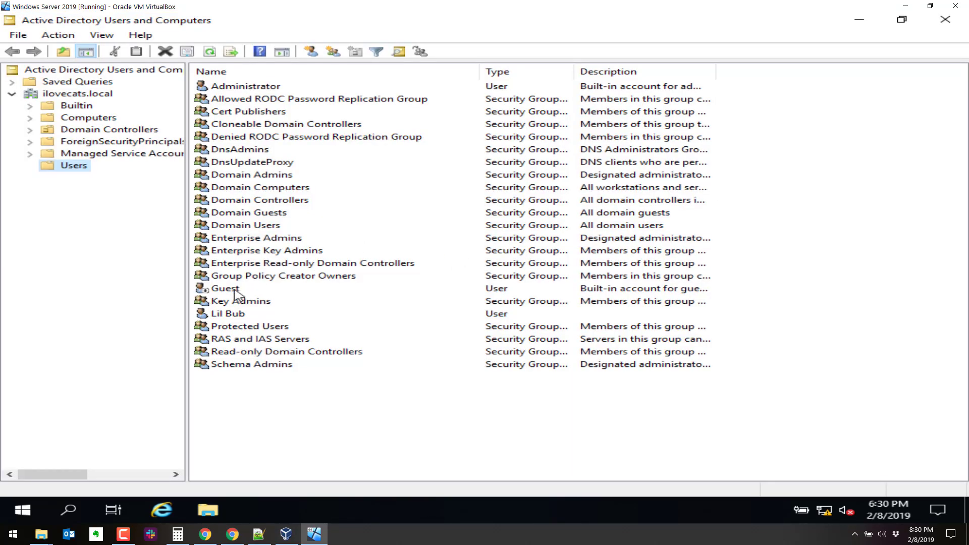
# - Add Lil Bub to the Domain Admins group on the Member Of tab and apply
pyautogui.click(233, 315)
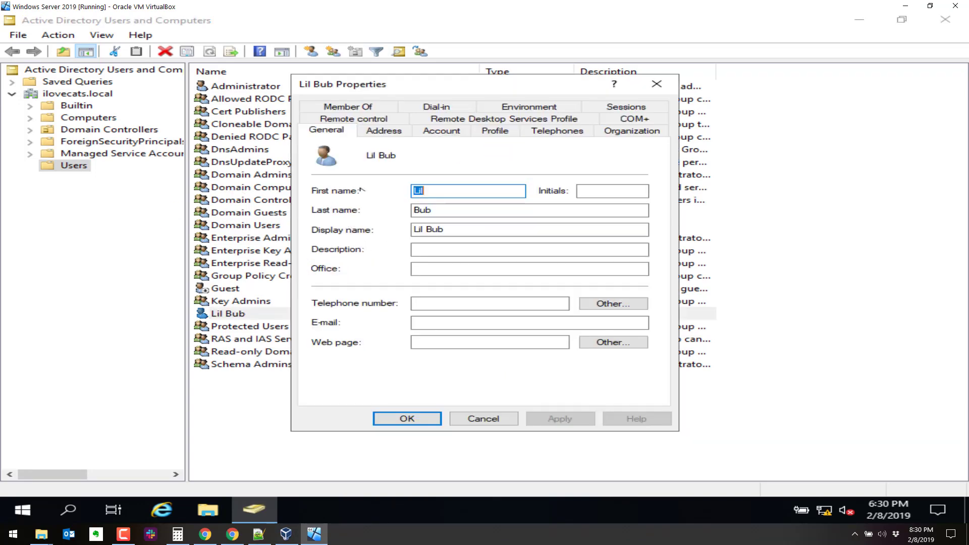
pyautogui.click(355, 109)
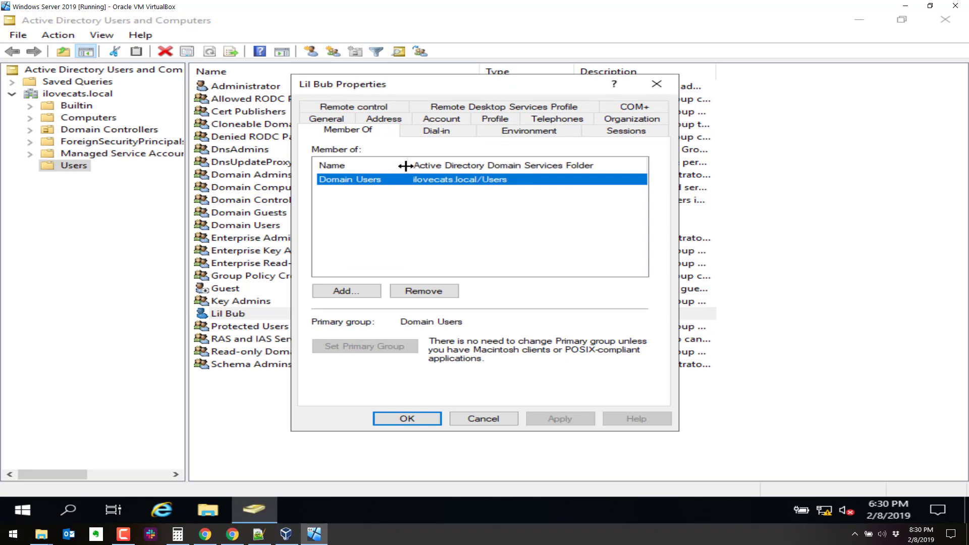
pyautogui.moveTo(408, 165)
pyautogui.mouseDown()
pyautogui.moveTo(475, 166)
pyautogui.moveTo(406, 166)
pyautogui.mouseUp()
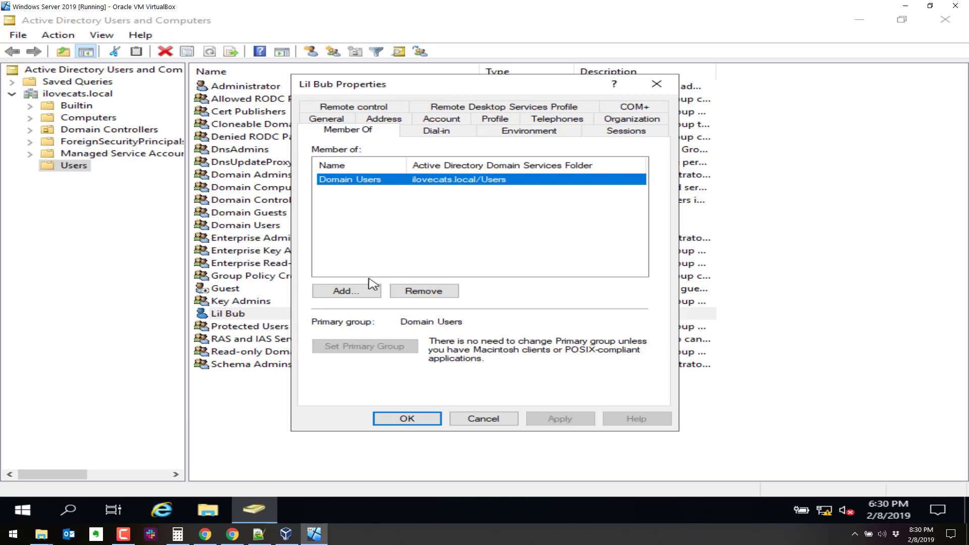
pyautogui.click(357, 290)
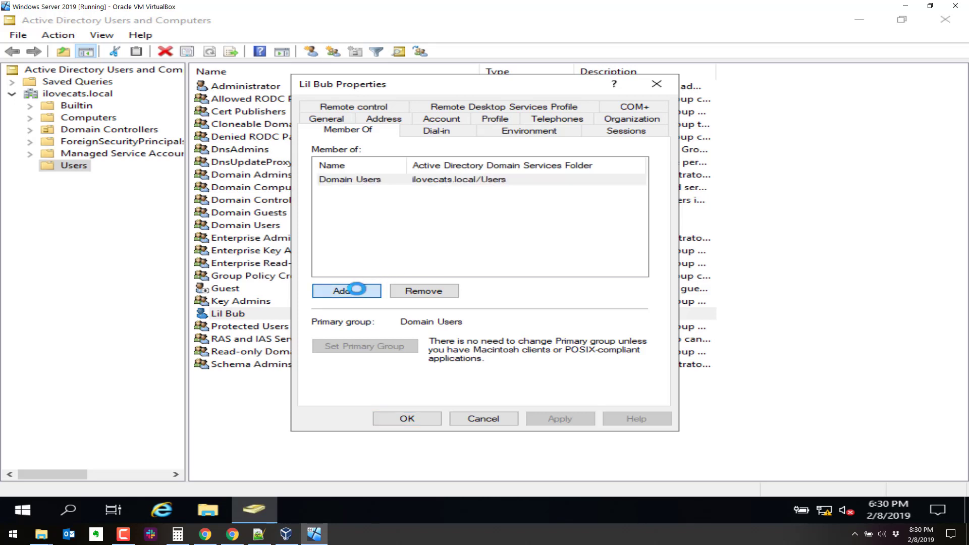
pyautogui.write('dom')
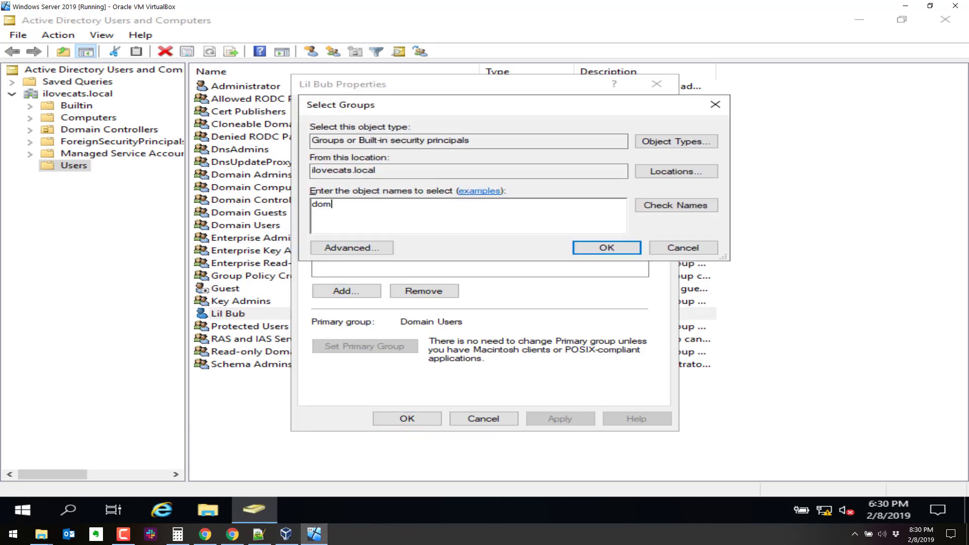
pyautogui.write('ain admin')
pyautogui.click(652, 210)
pyautogui.click(601, 248)
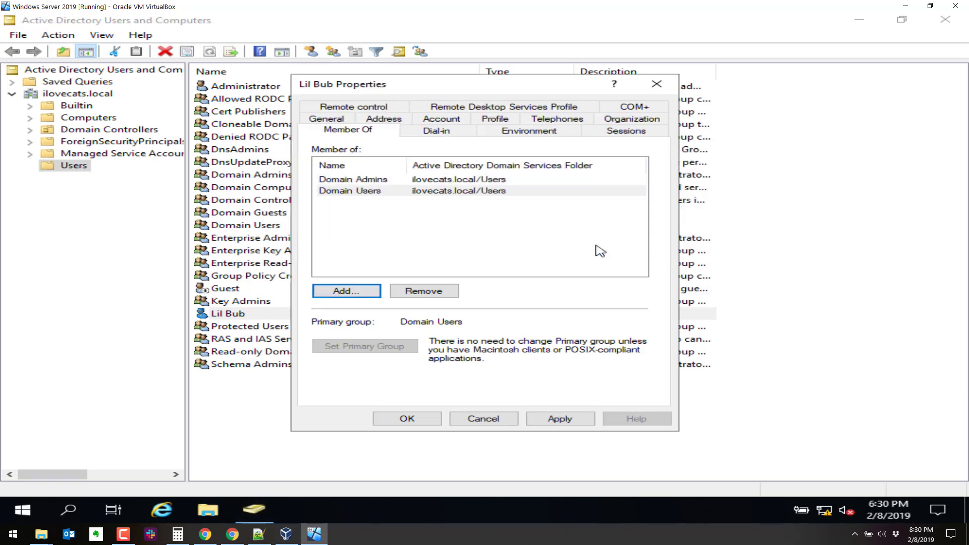
pyautogui.click(537, 419)
pyautogui.click(483, 420)
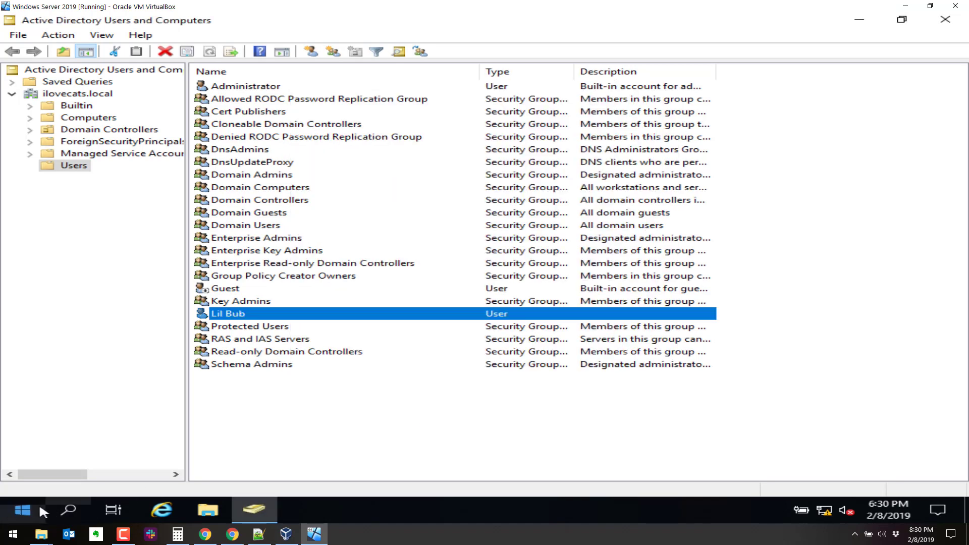
# - Sign out of the Administrator session from the Start menu
pyautogui.click(38, 502)
pyautogui.click(22, 353)
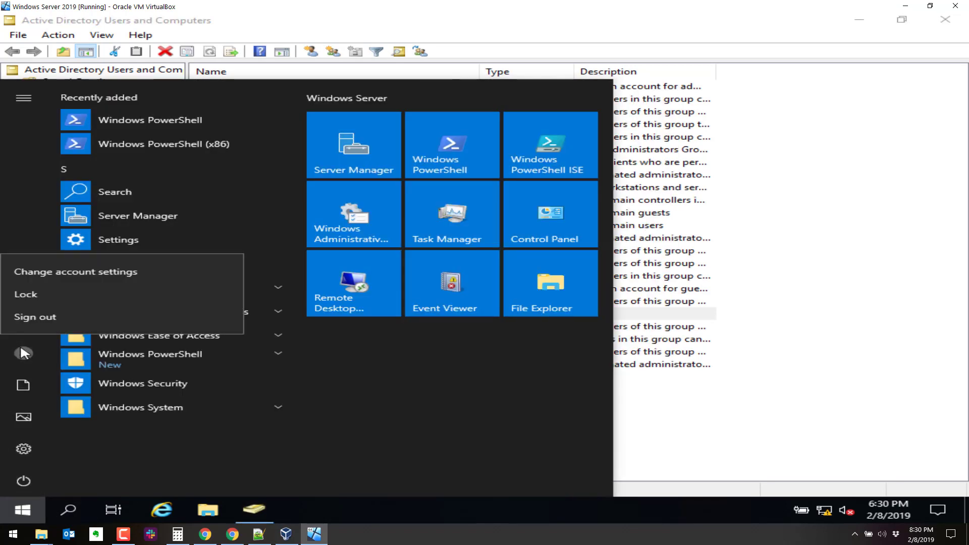
pyautogui.click(38, 314)
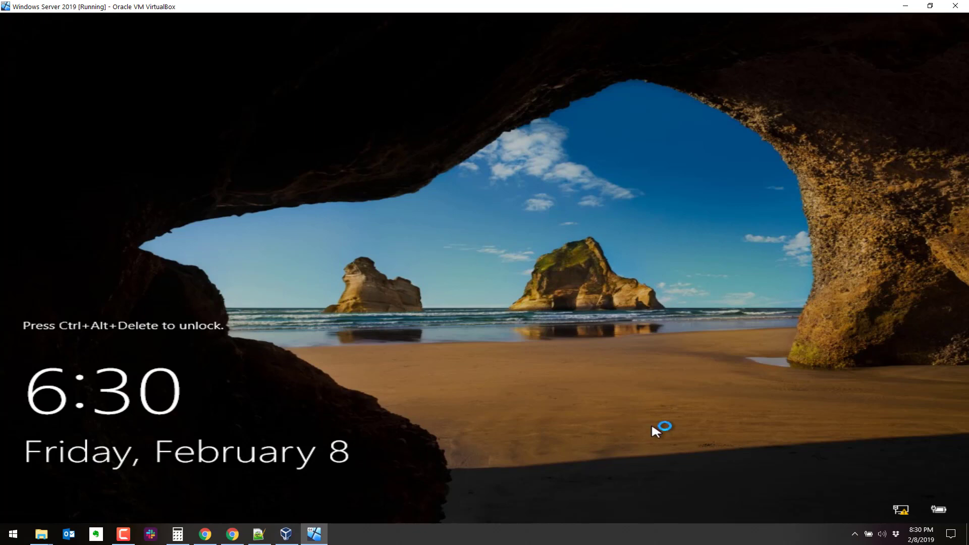
# - Sign in through Other user as lilbub with its password
pyautogui.hotkey('ctrl', 'alt', 'Delete')
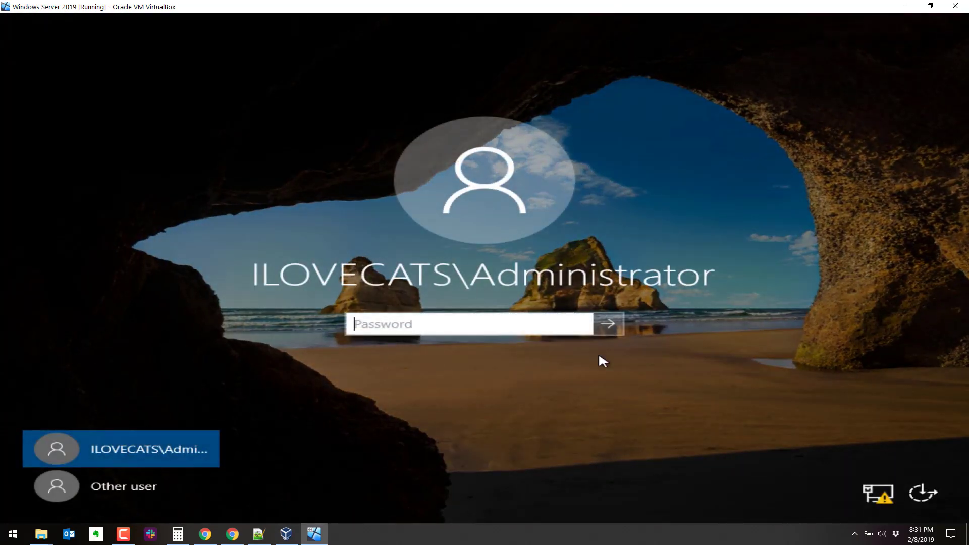
pyautogui.click(124, 486)
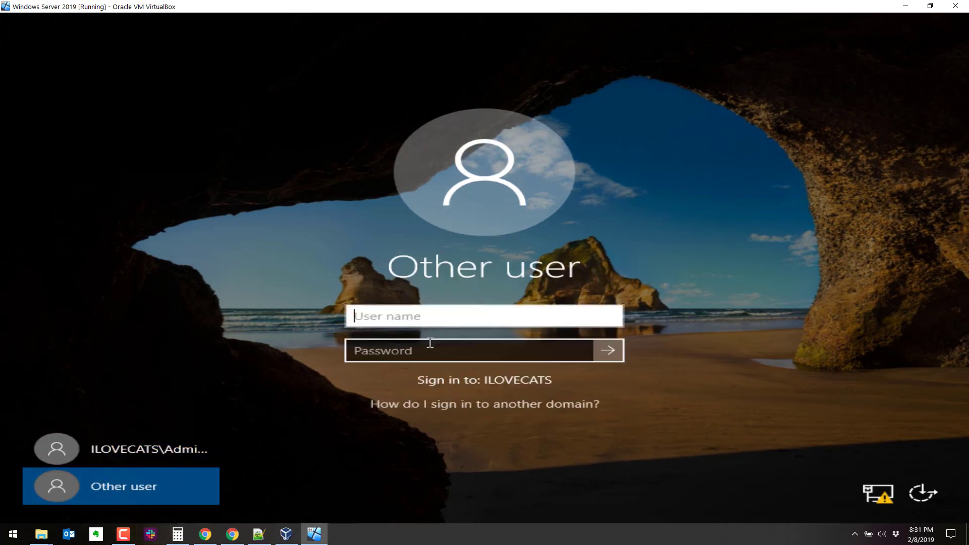
pyautogui.write('lilbuhb')
pyautogui.press('Tab')
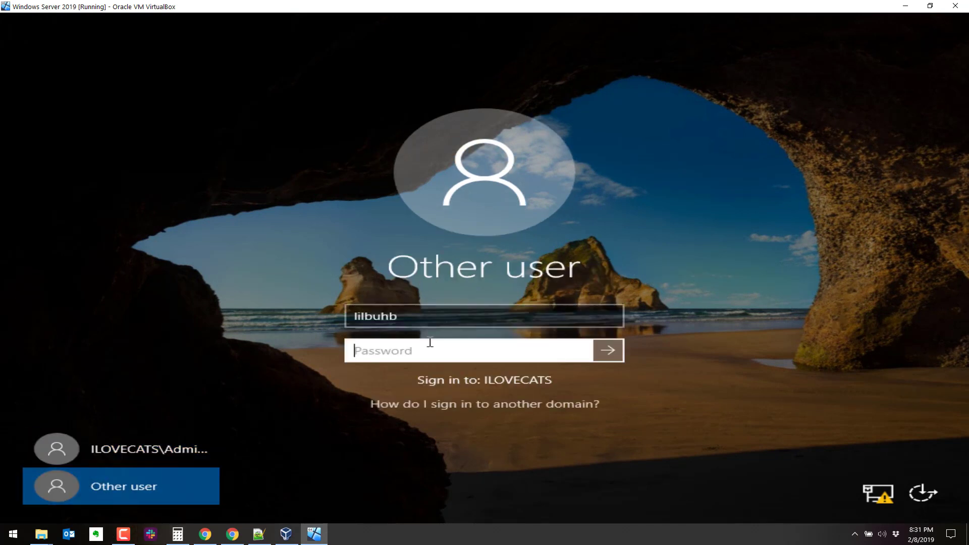
pyautogui.hotkey('shift', 'Tab')
pyautogui.press('BackSpace')
pyautogui.press('BackSpace')
pyautogui.press('BackSpace')
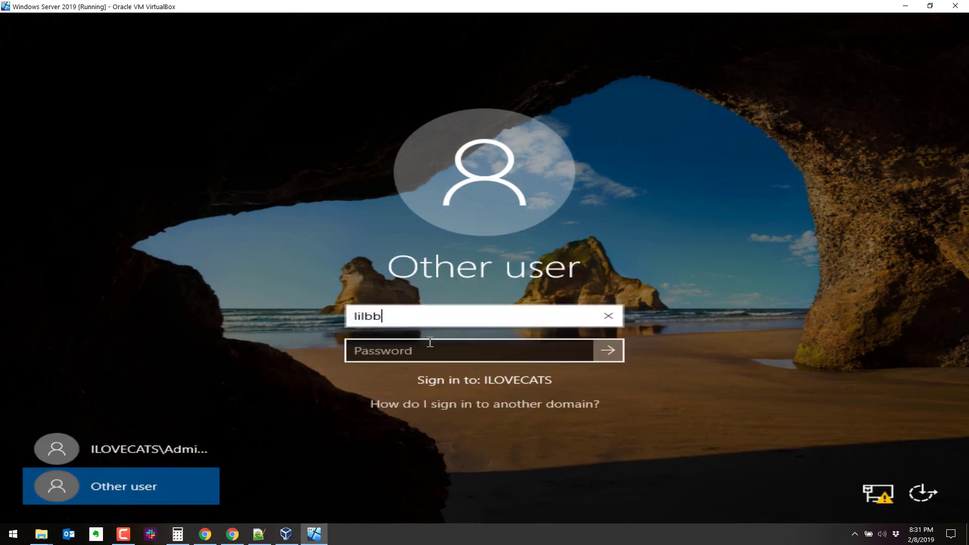
pyautogui.write('ub')
pyautogui.press('Tab')
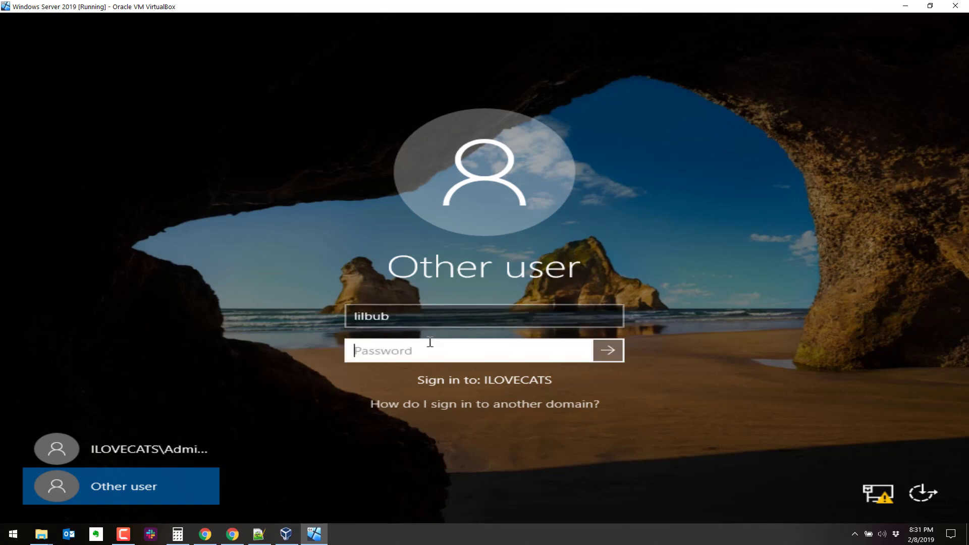
pyautogui.write('••••')
pyautogui.press('BackSpace')
pyautogui.press('BackSpace')
pyautogui.press('BackSpace')
pyautogui.press('BackSpace')
pyautogui.write('••••••••••••')
pyautogui.press('Return')
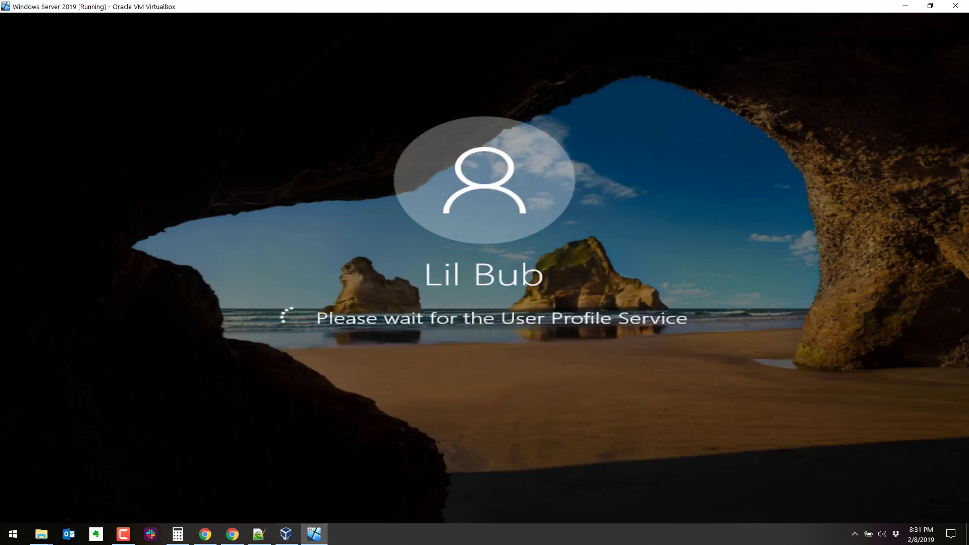